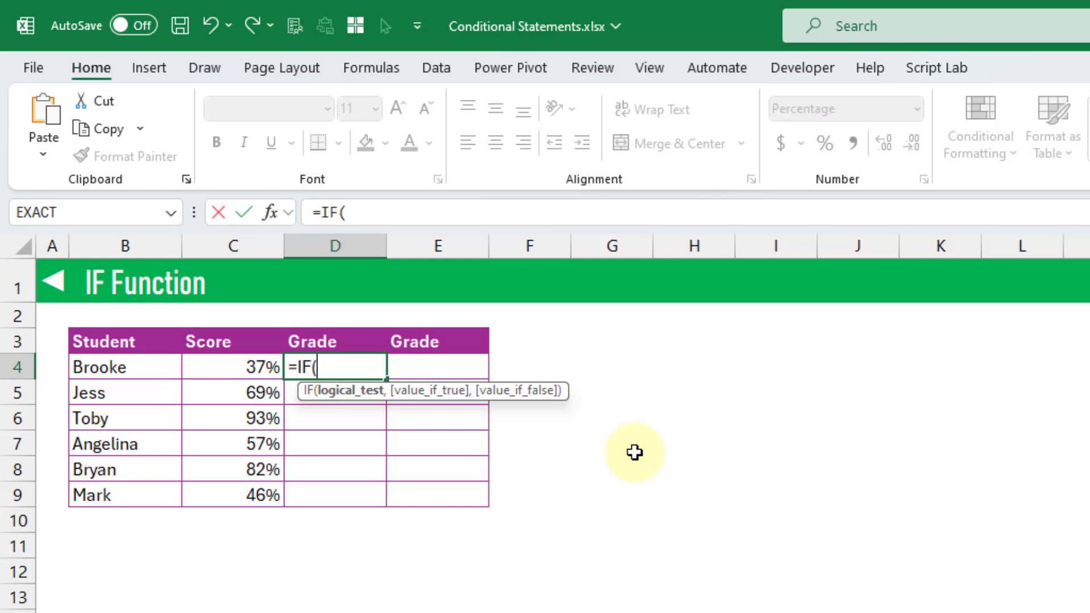
- Complete the IF formula in D4 to grade C4 as "P" when it is >=50%, otherwise "F"
left_click(251, 369)
type(">=")
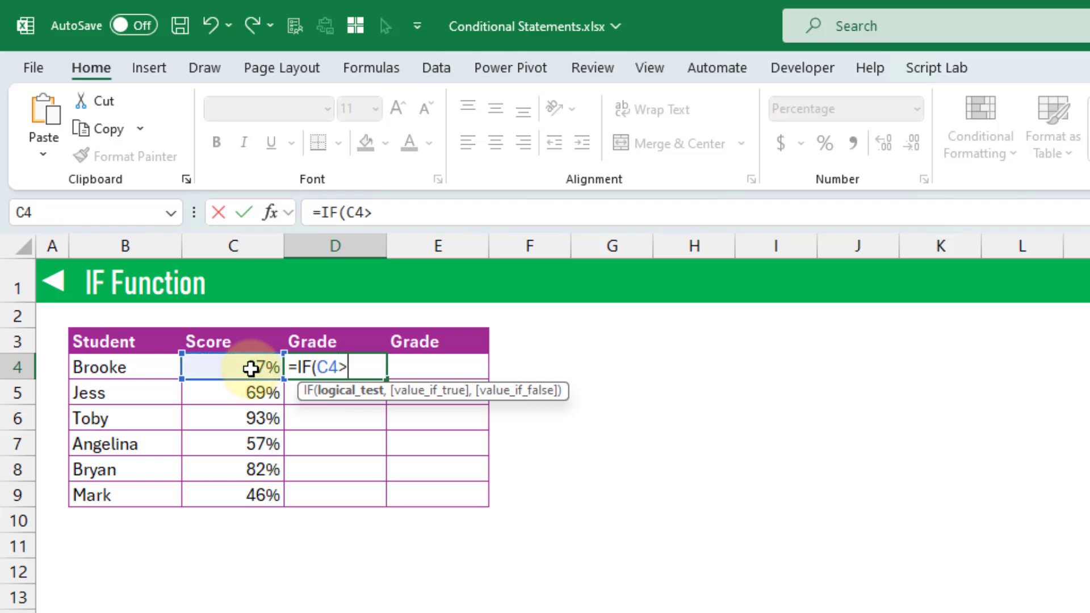
type("50%,")
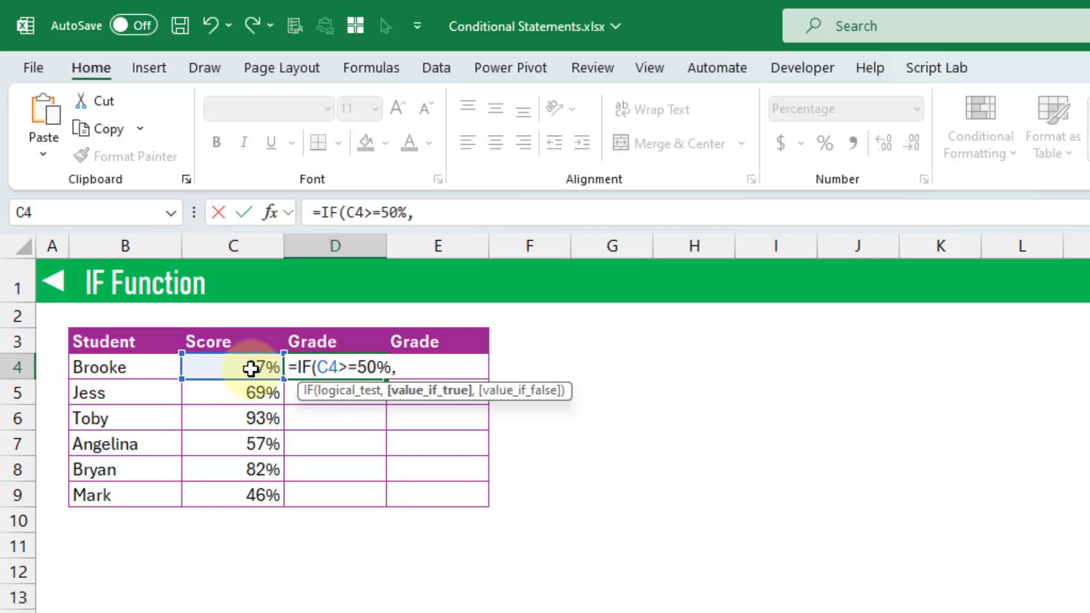
type("\"P\",")
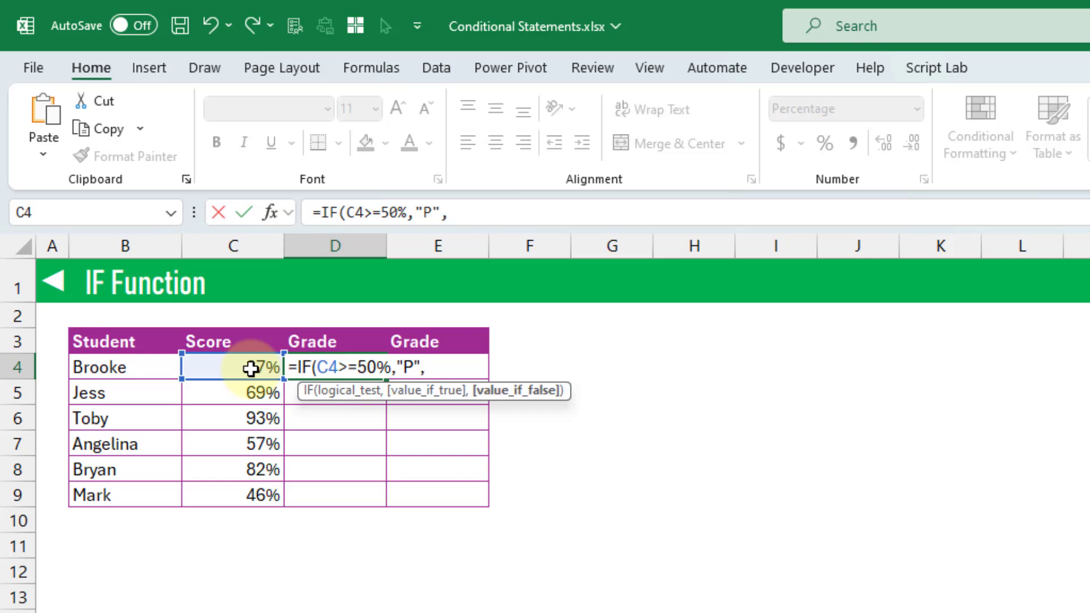
type("\"F\")")
key("Return")
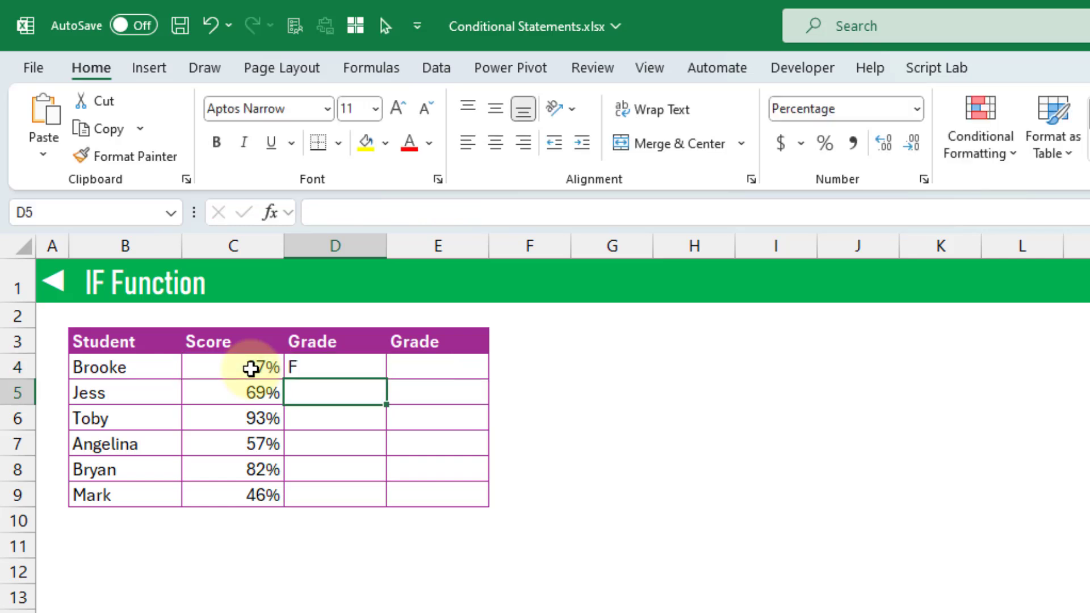
- Copy the D4 grade formula down through D9 and check the cell references in D4 and D5
left_click(365, 366)
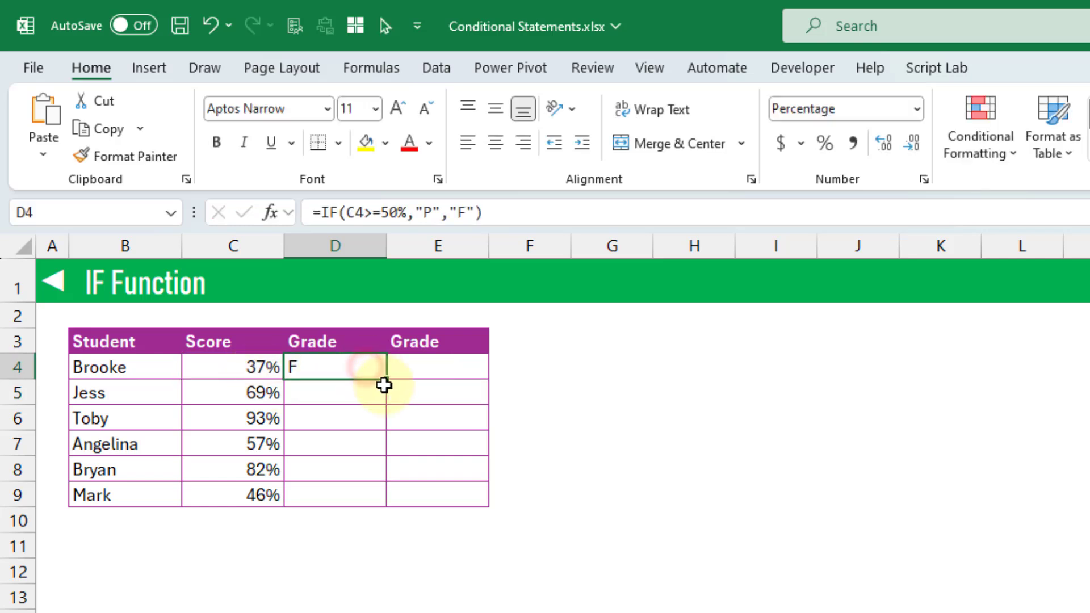
double_click(386, 381)
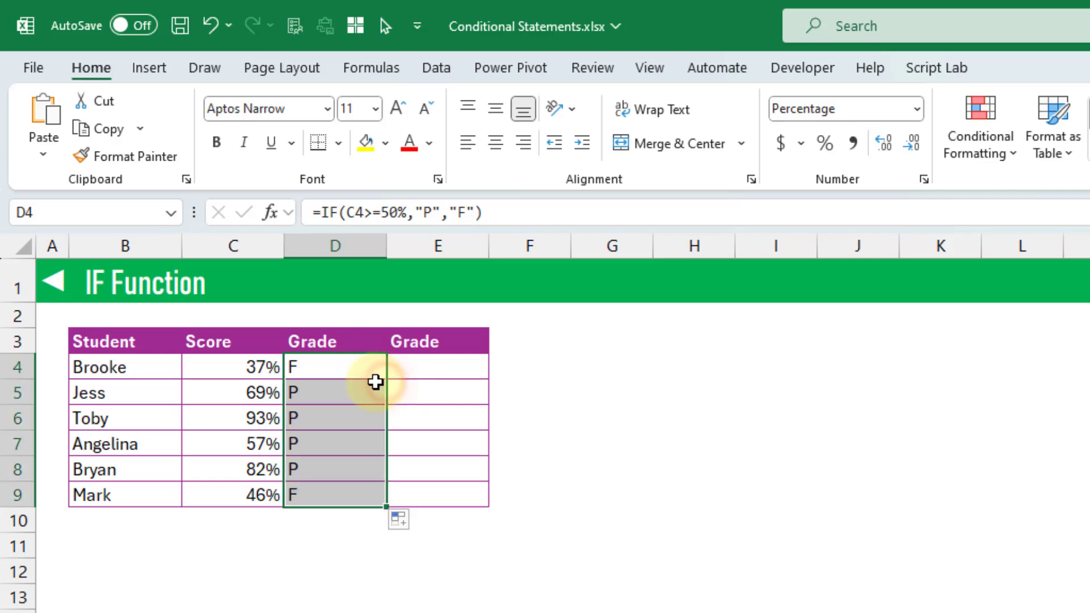
left_click(348, 389)
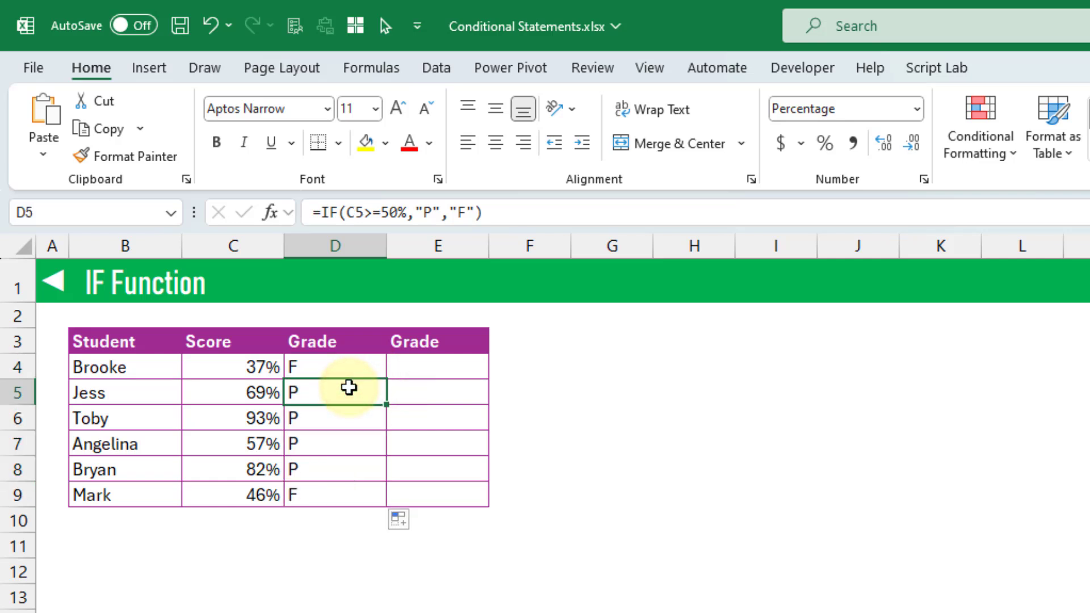
left_click(348, 363)
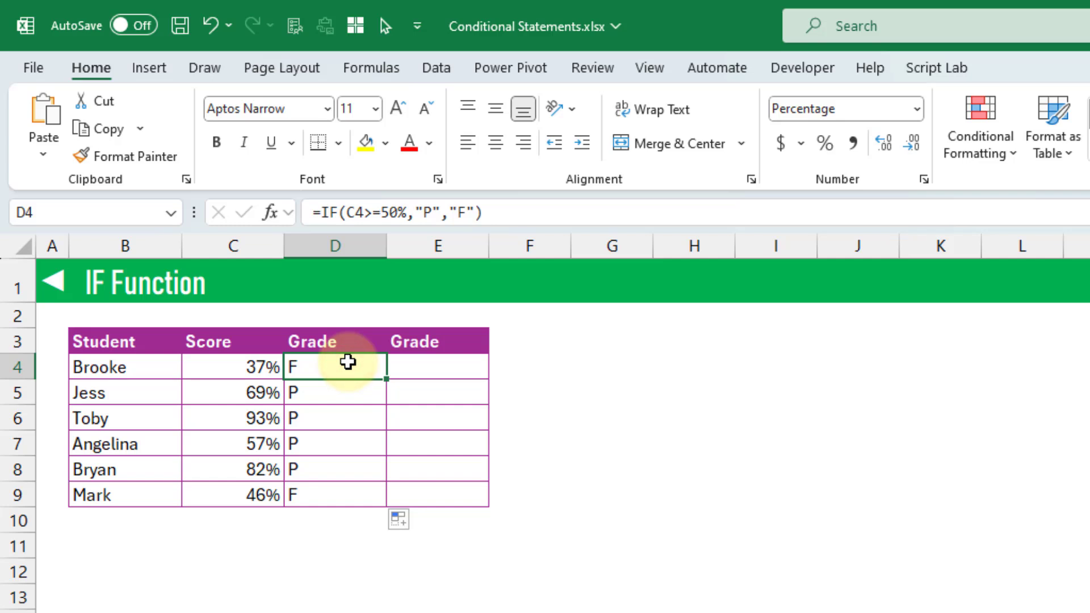
left_click(352, 393)
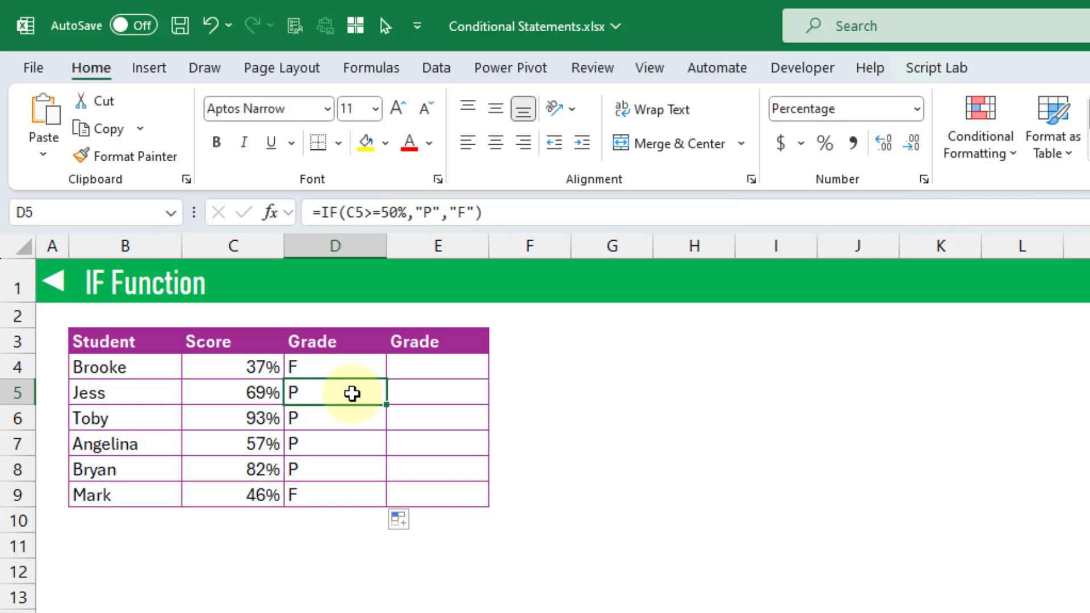
- Begin an IF formula in E4 that returns "E" when C4>=80%, leaving it open for the false argument
left_click(428, 366)
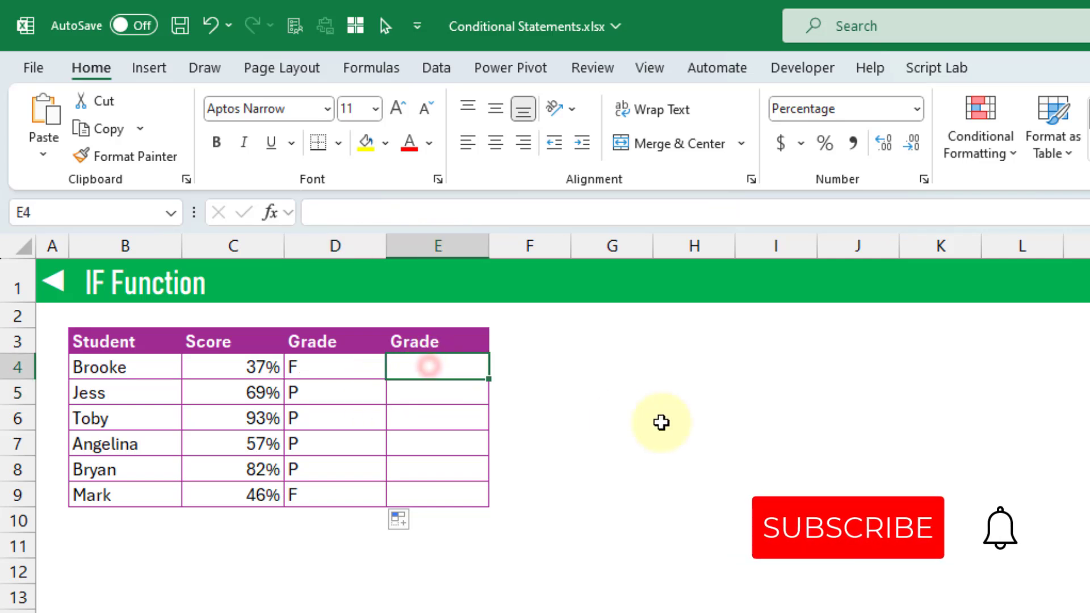
type("=IF(")
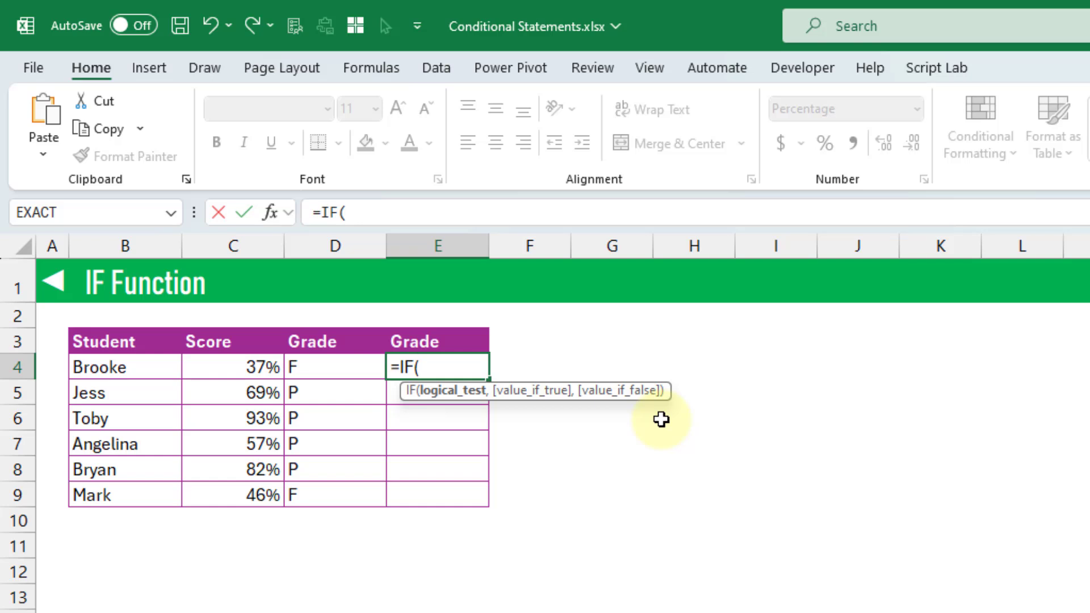
left_click(264, 364)
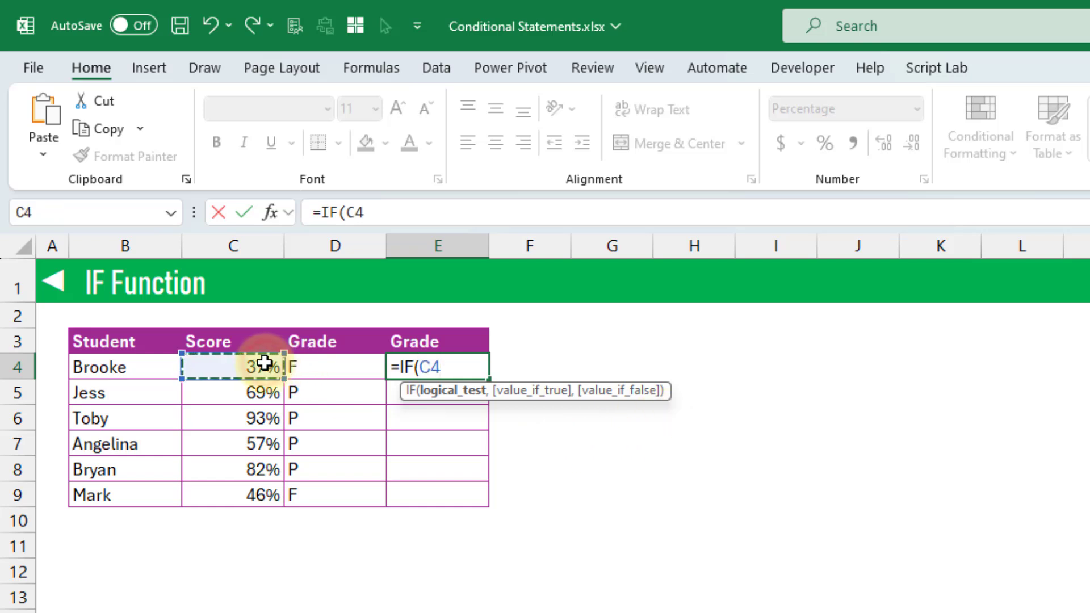
type(">=")
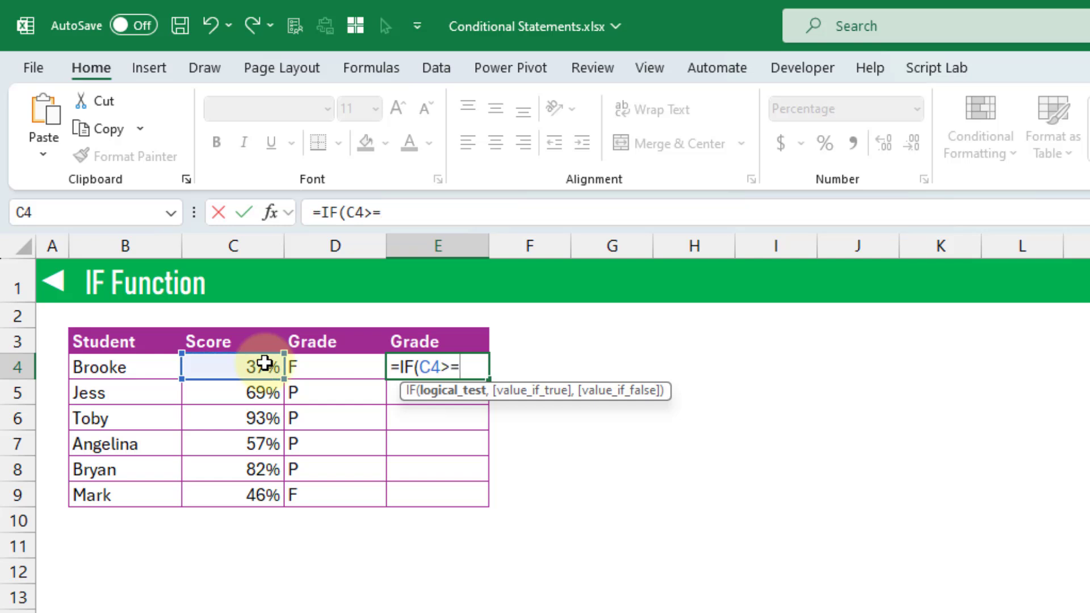
type("80%")
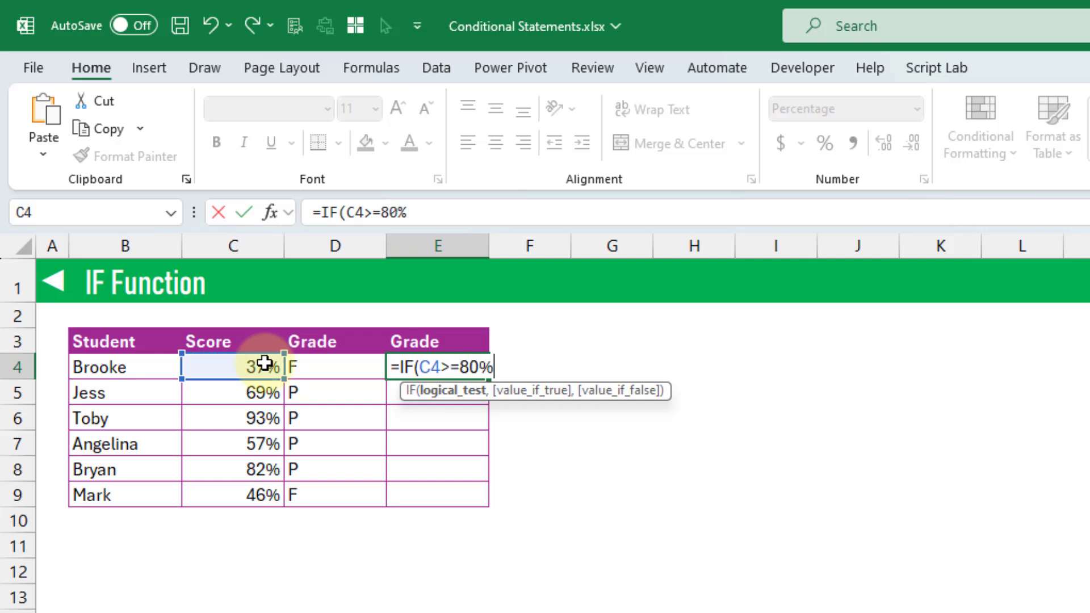
type(",")
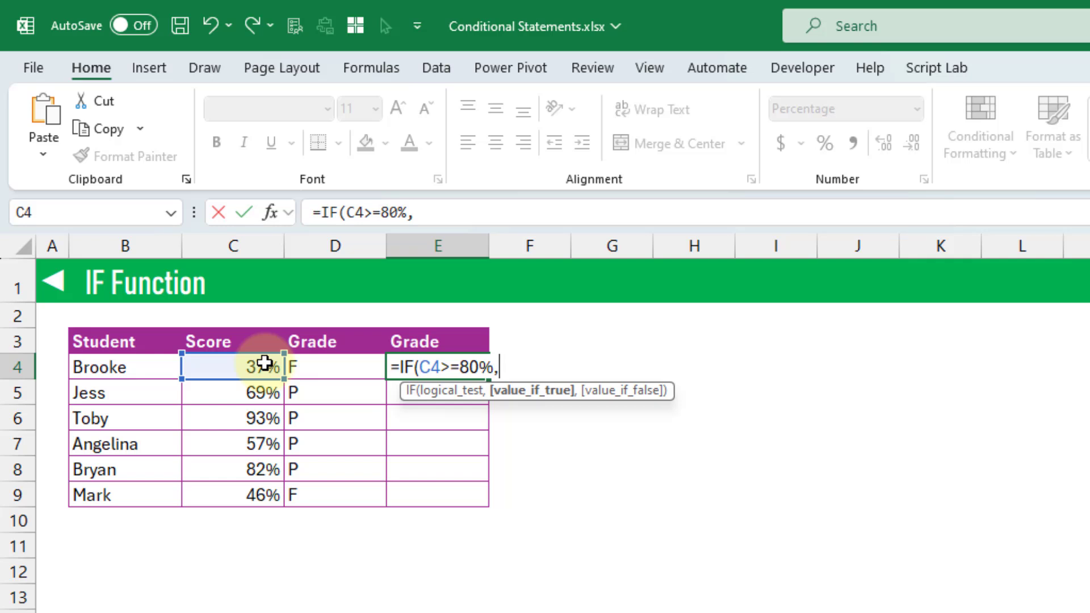
type("\"E\",")
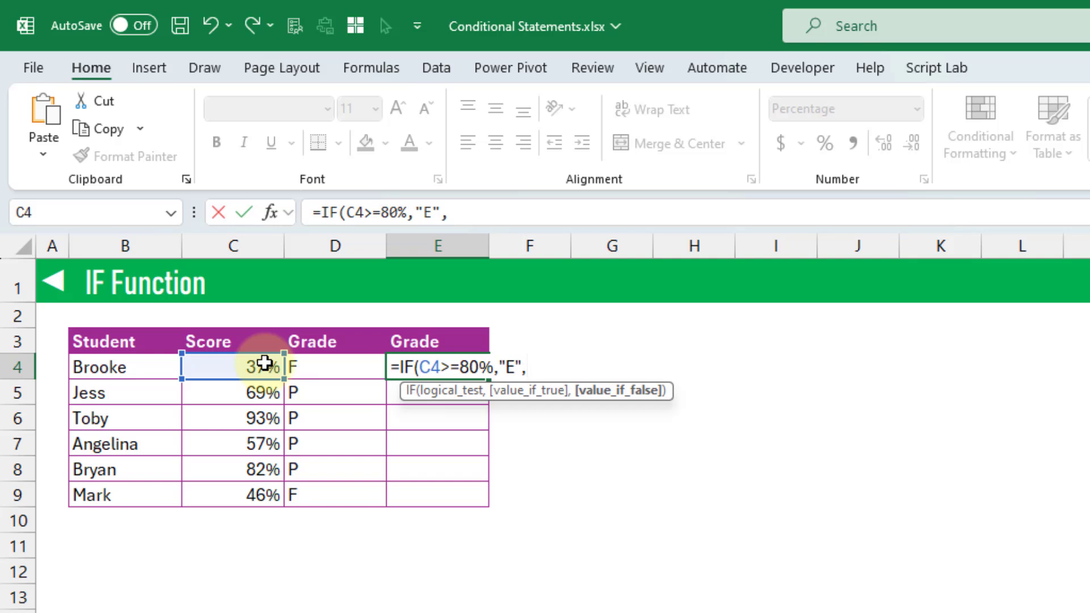
- Finish the E4 formula with a nested IF as the false argument: IF(C4>=50%,"P","F")
type("if(")
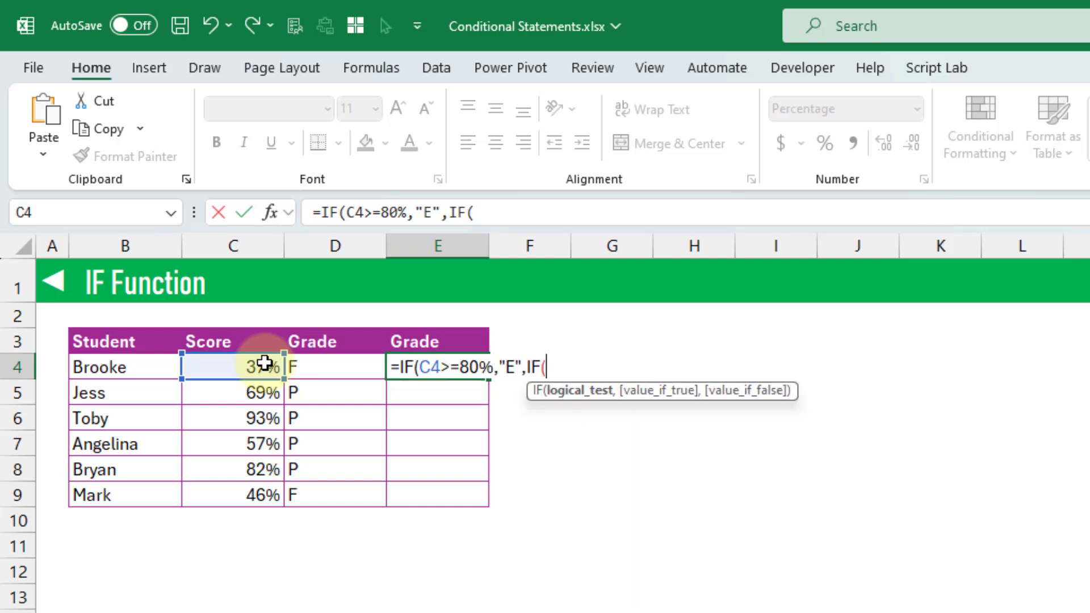
left_click(265, 363)
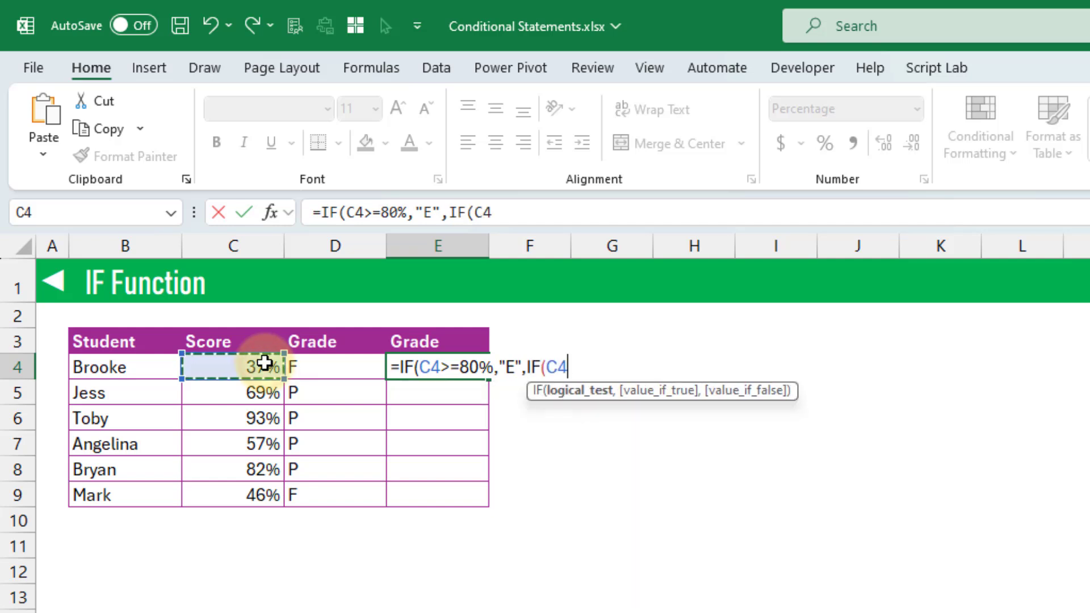
type(">=")
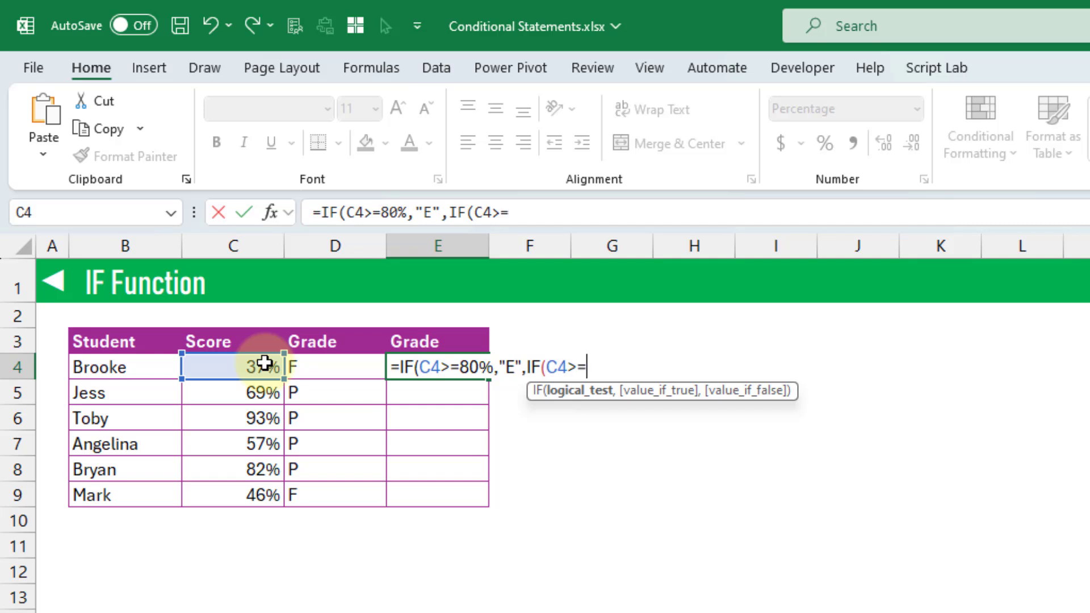
type("50%")
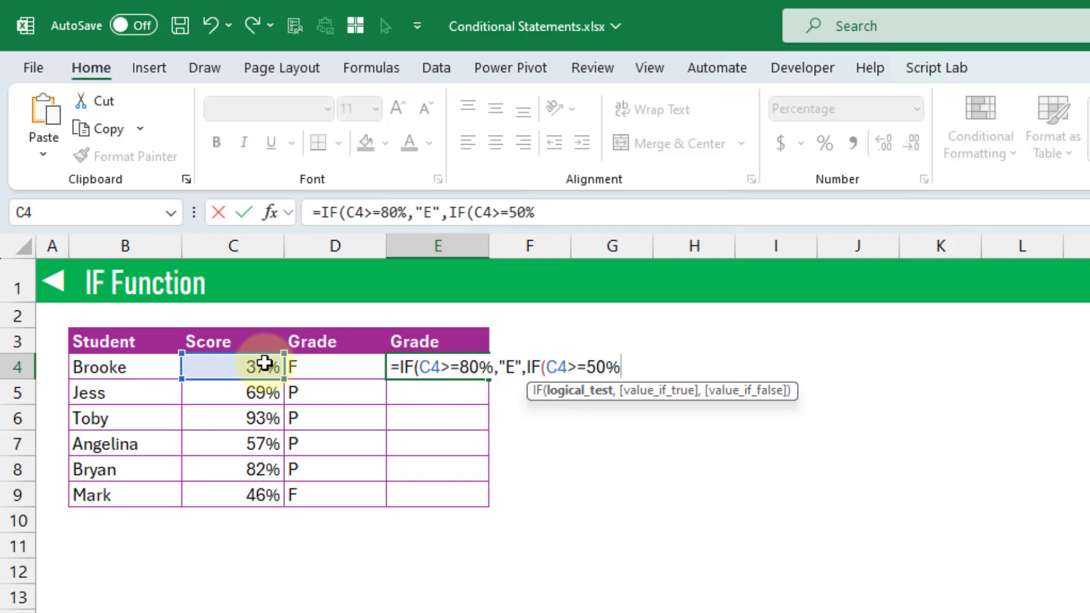
type(",\"")
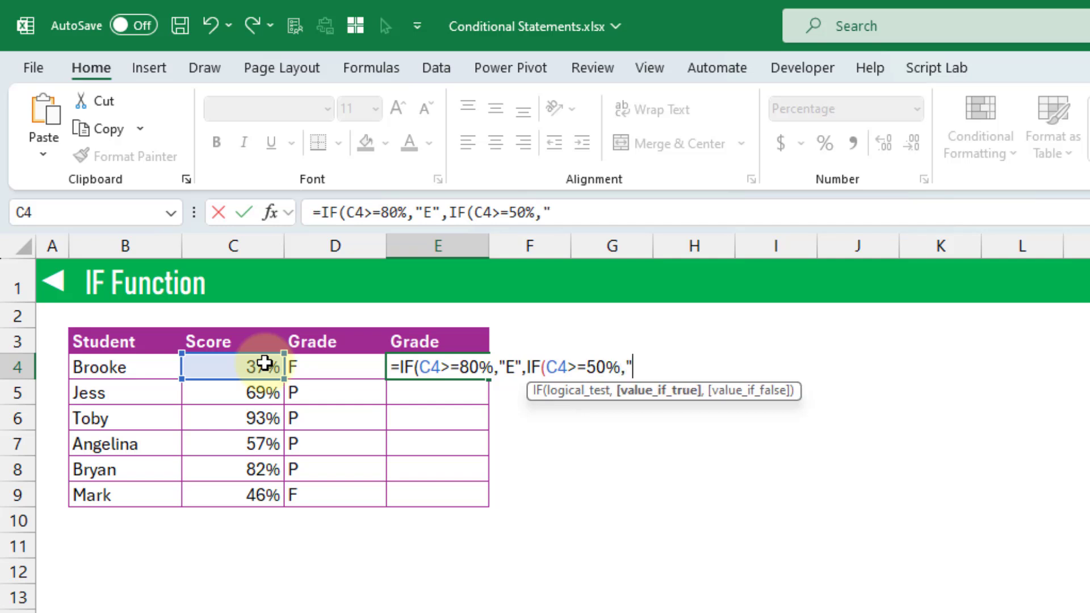
type("P\",")
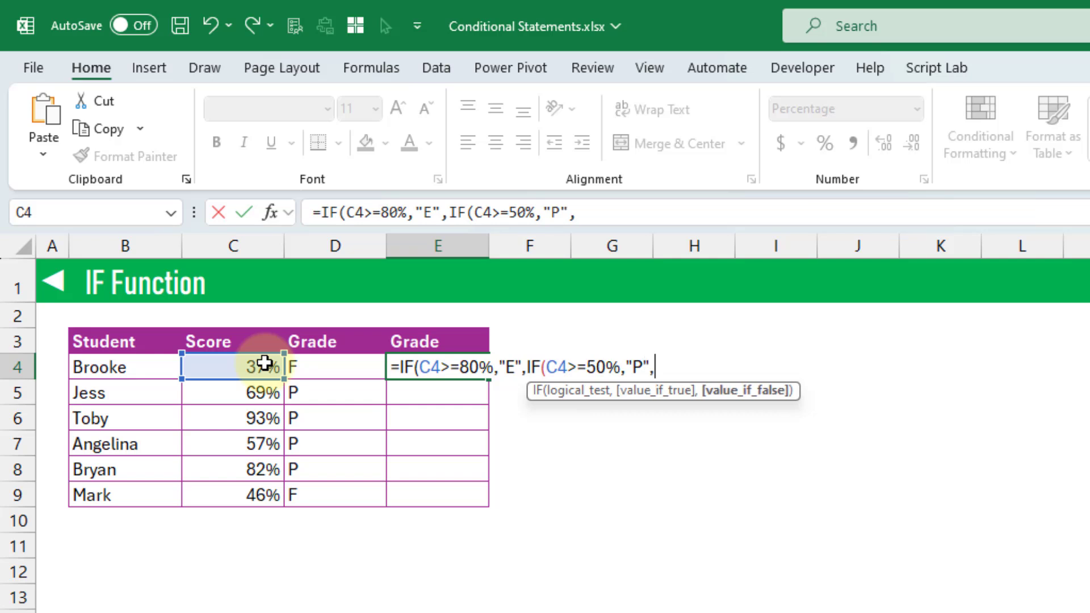
type("\"F\")")
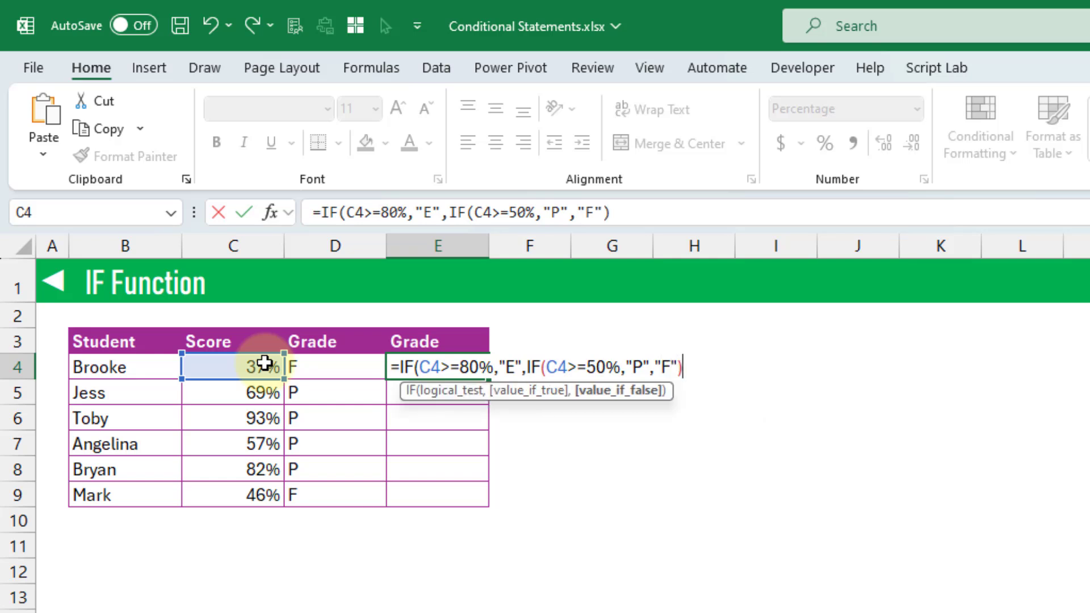
type(")")
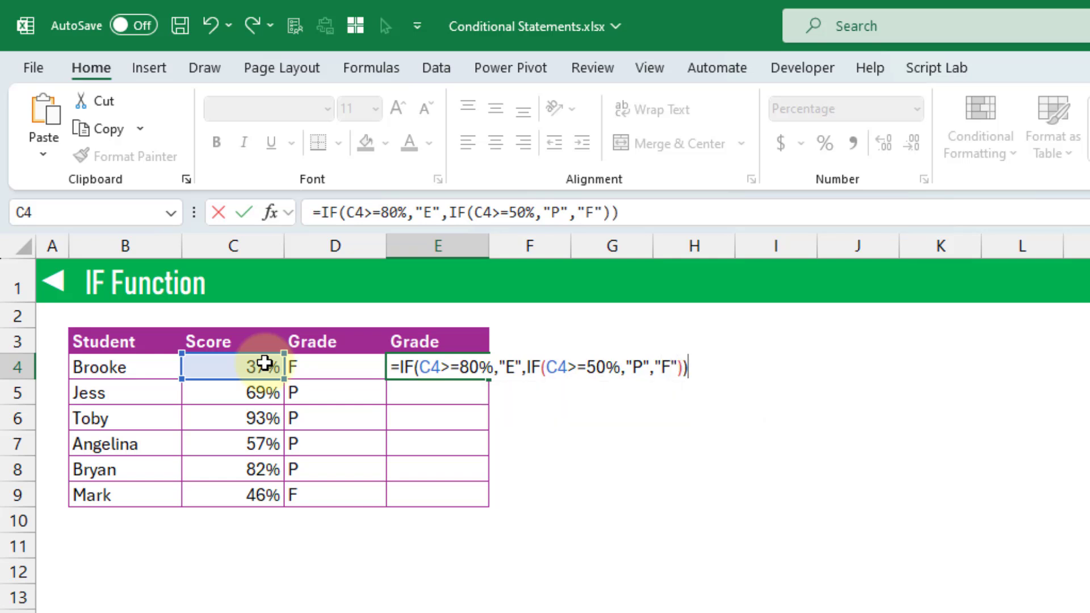
key("Return")
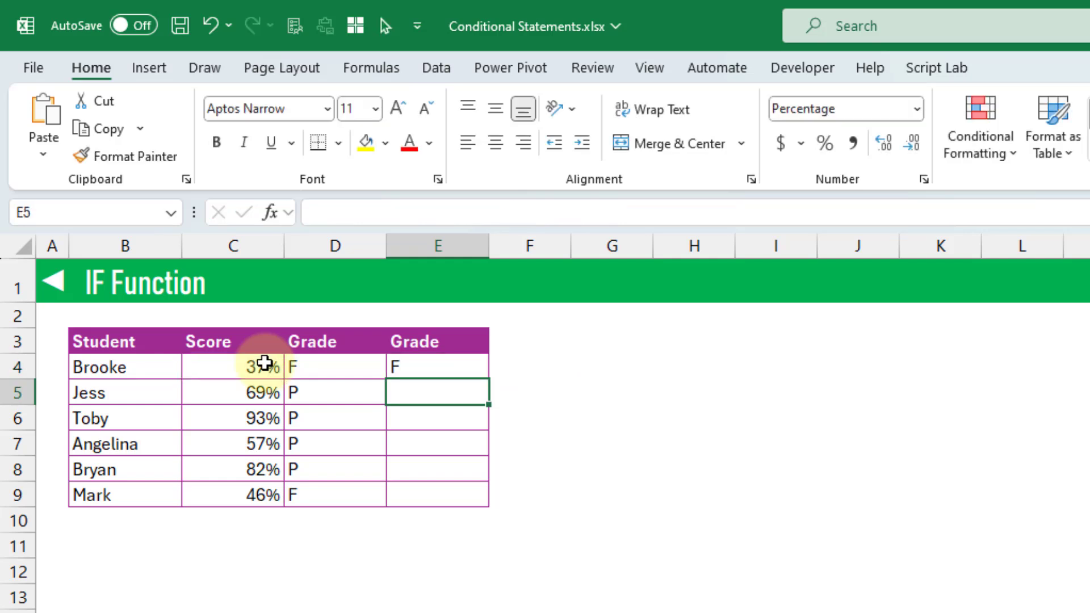
- Copy the nested IF formula from E4 down through E9 and review the formulas in the filled cells
left_click(484, 370)
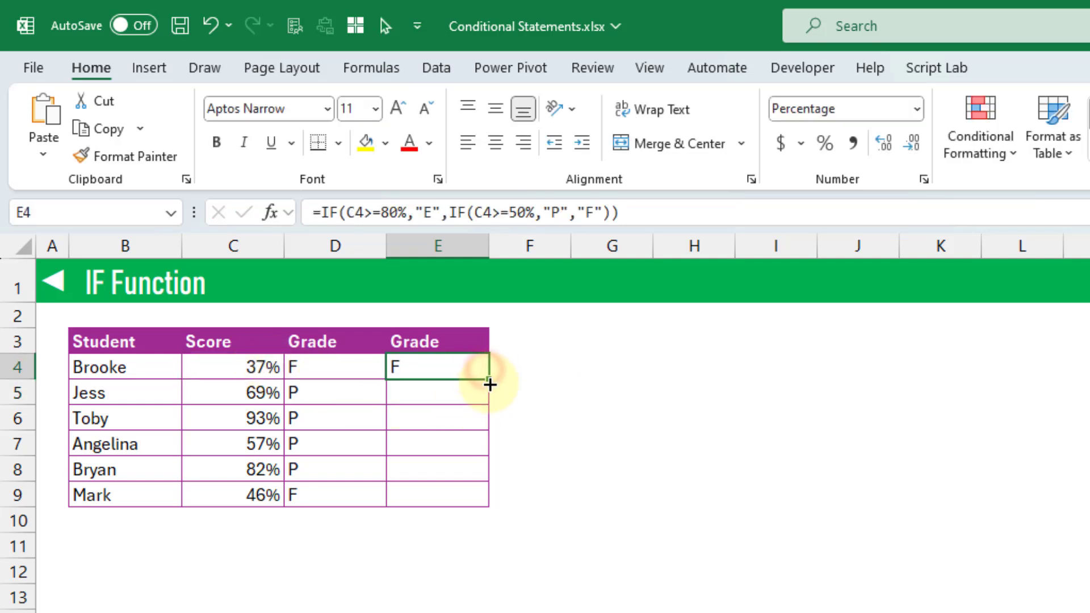
left_click_drag(490, 385, 482, 505)
left_click(532, 487)
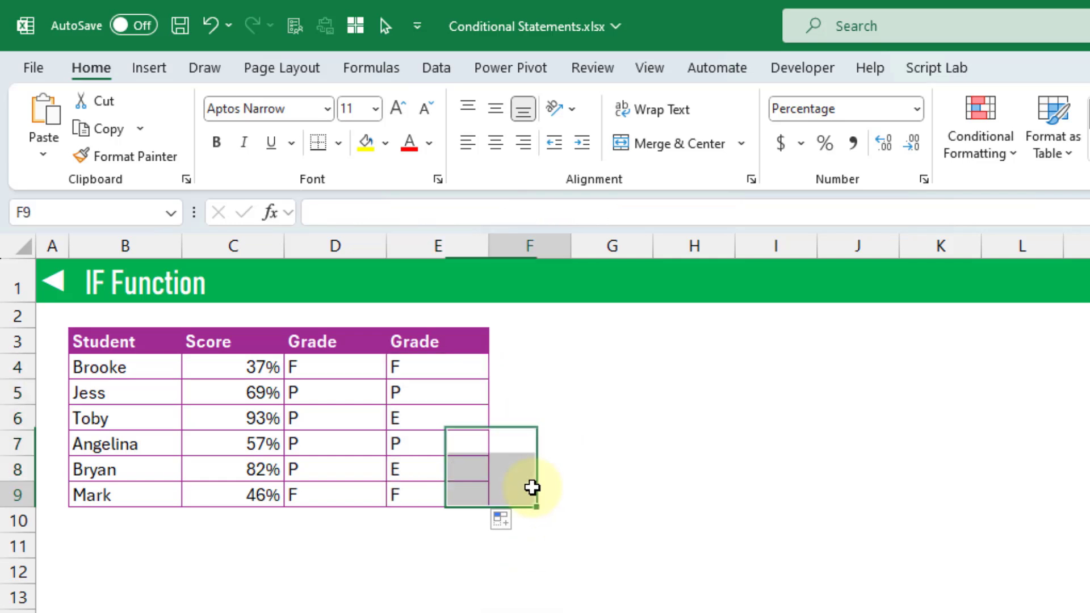
left_click(445, 491)
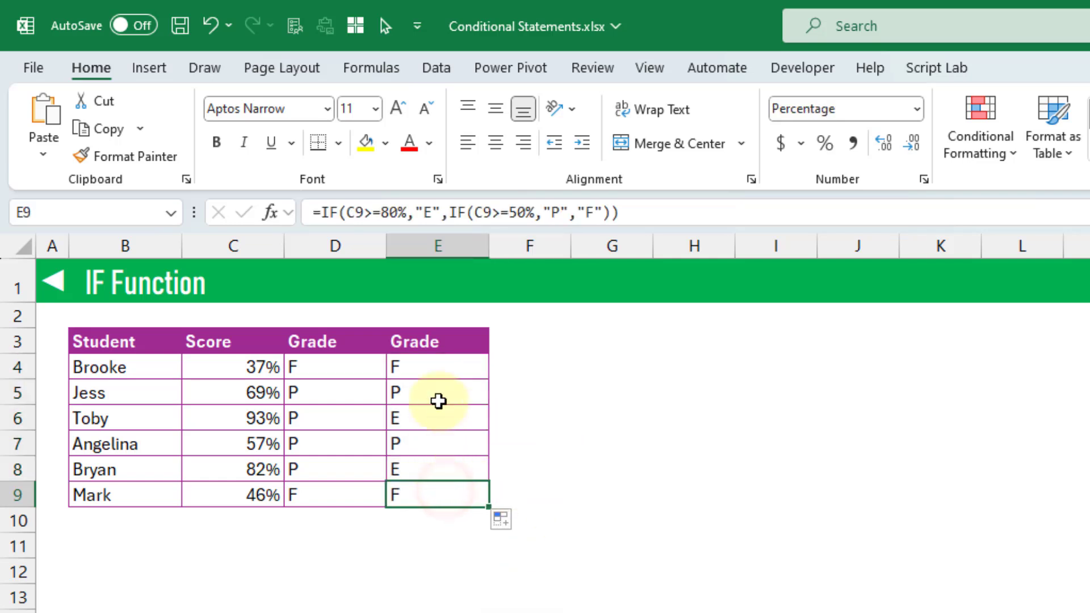
left_click(439, 368)
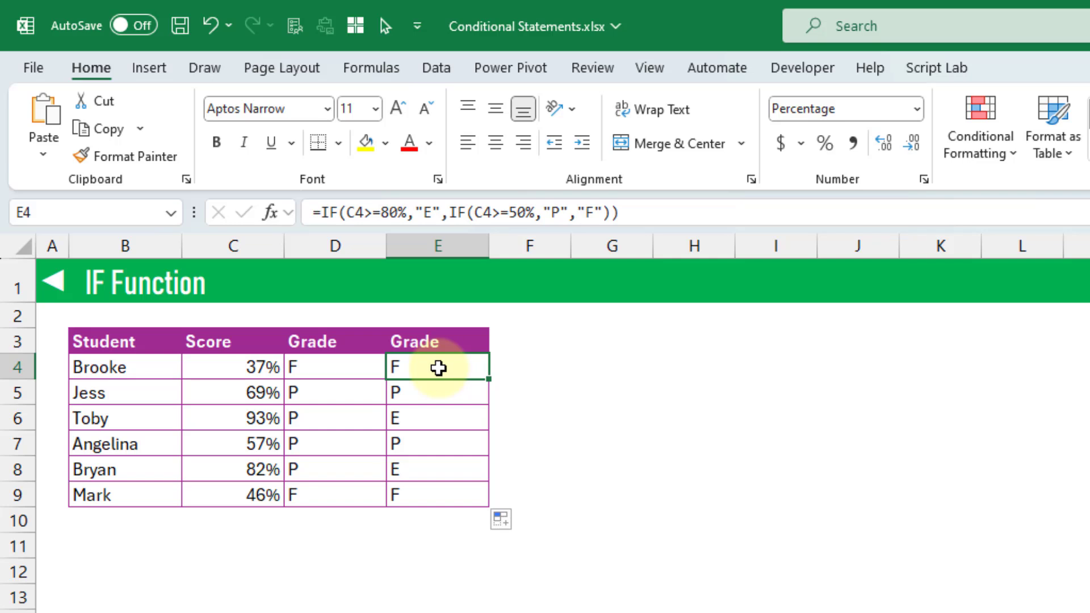
left_click(437, 393)
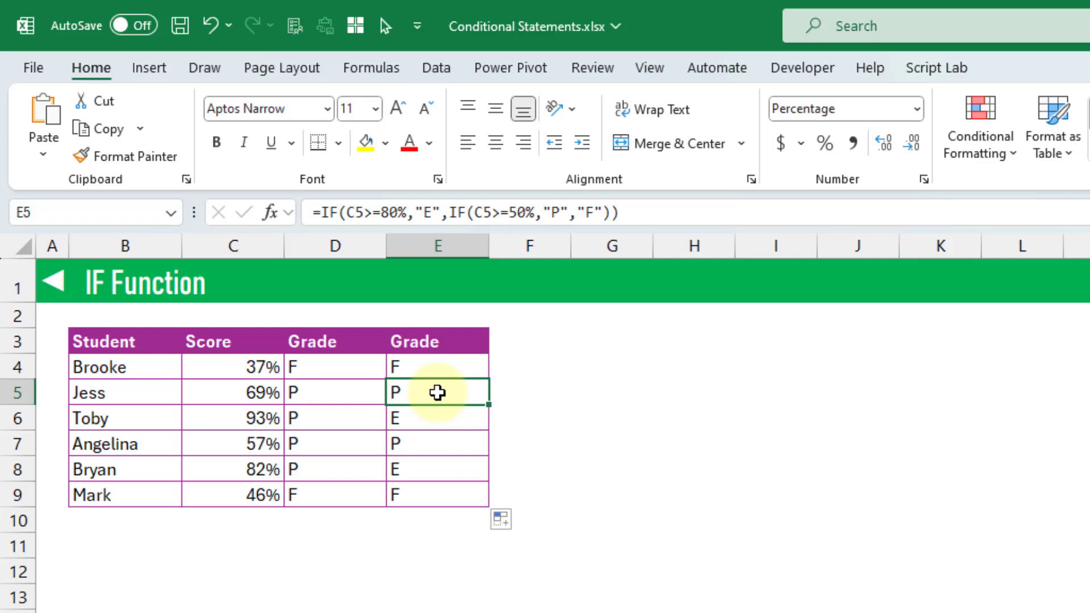
left_click(438, 419)
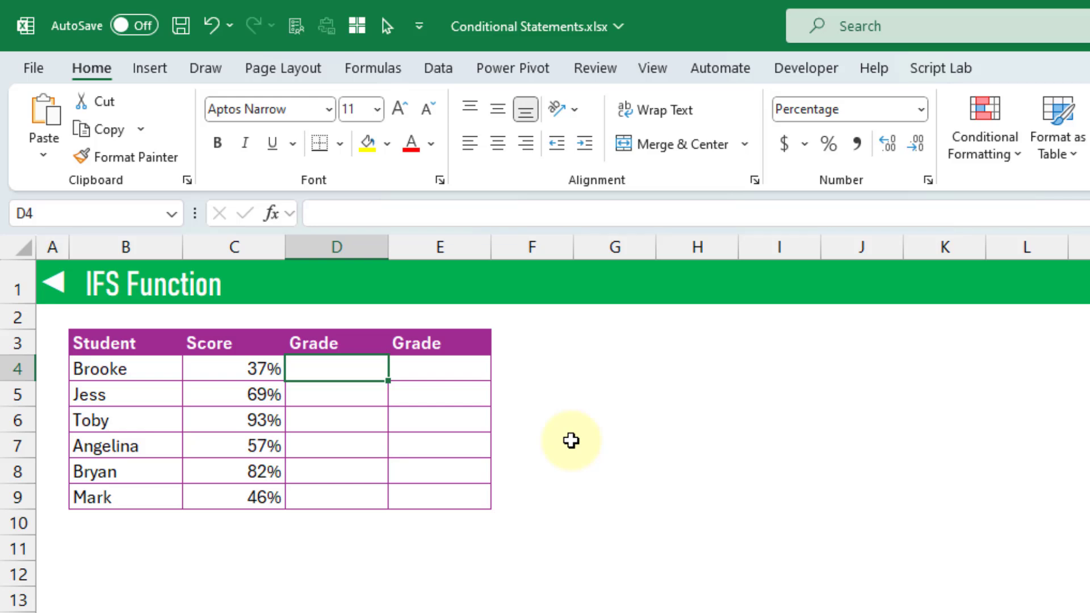
- Begin an IFS formula in D4 with the first test C4>=50% returning "P", leaving it open for another condition
type("=if")
key("Down")
key("Down")
key("Down")
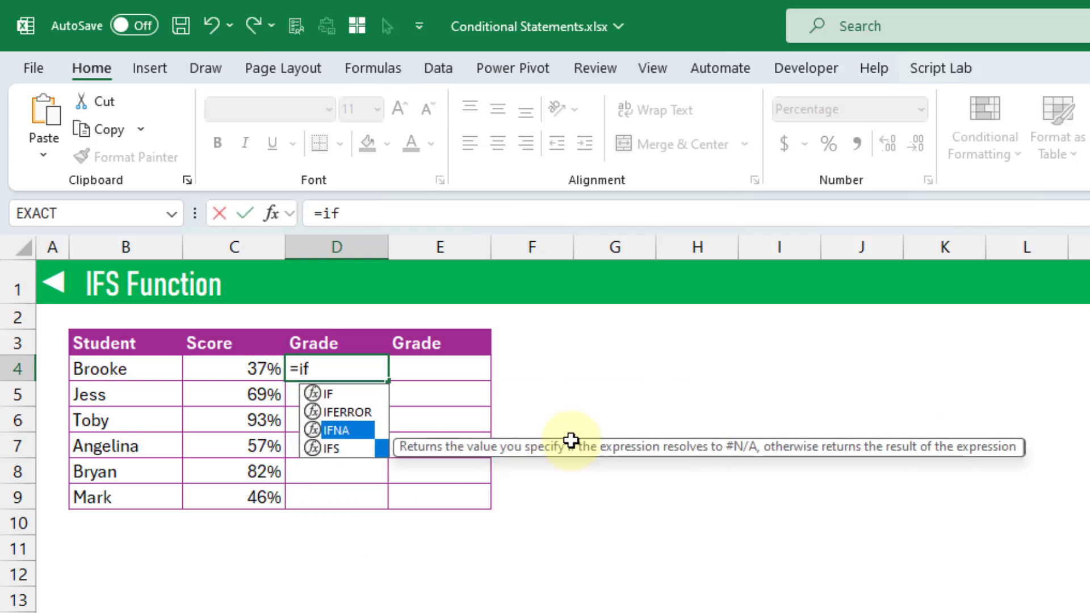
key("Tab")
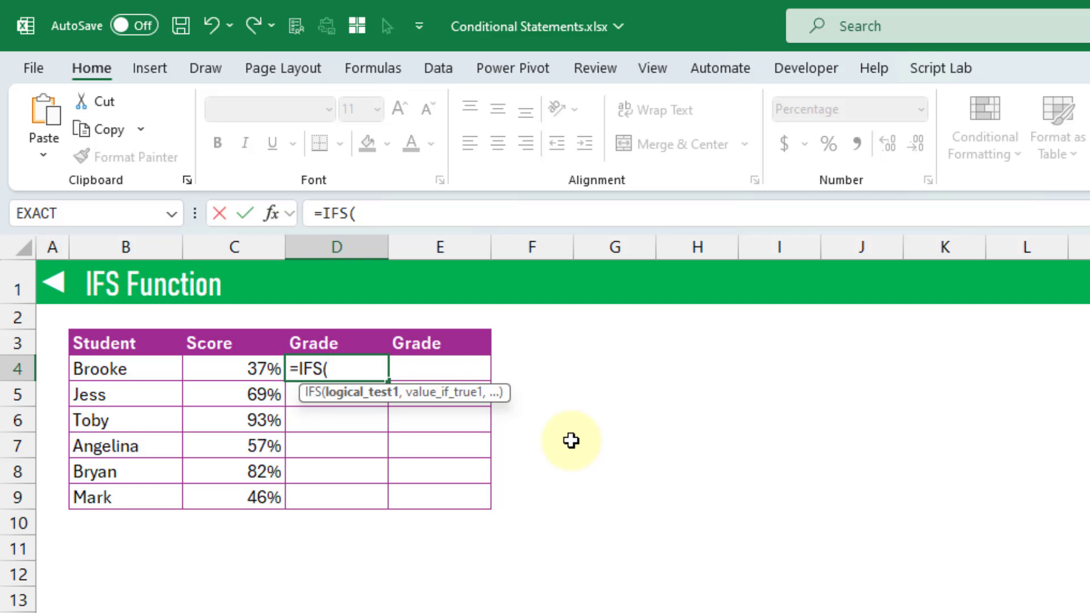
left_click(257, 368)
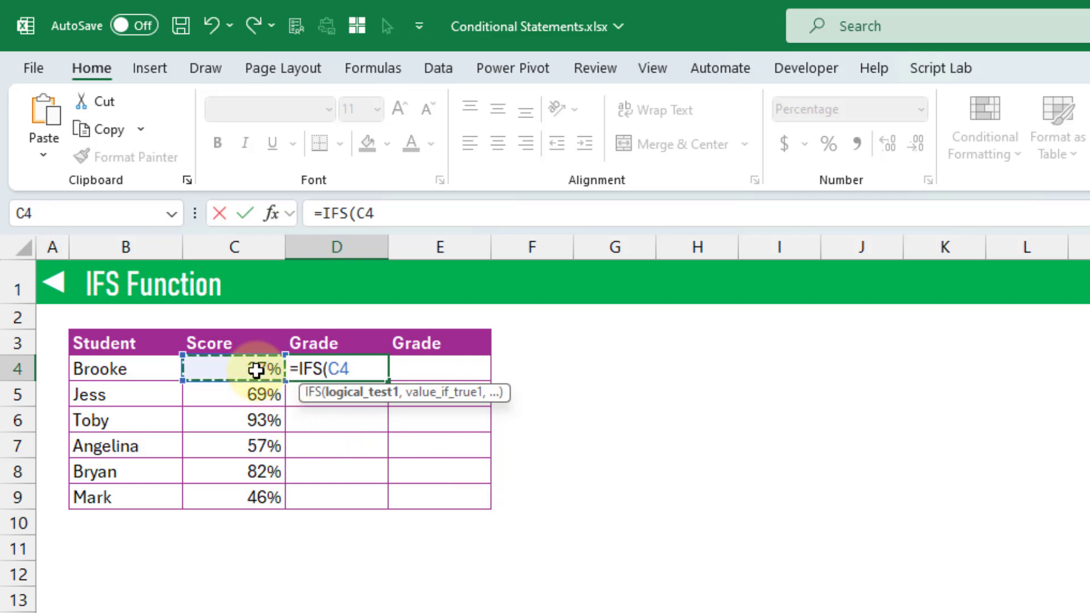
type(">=50%,")
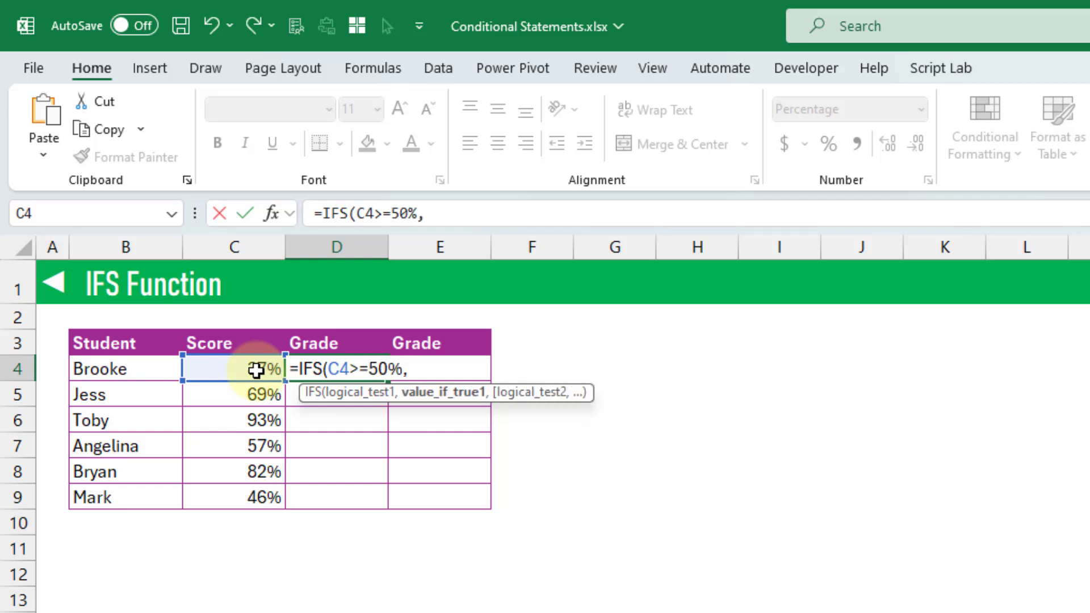
type("\"P\",")
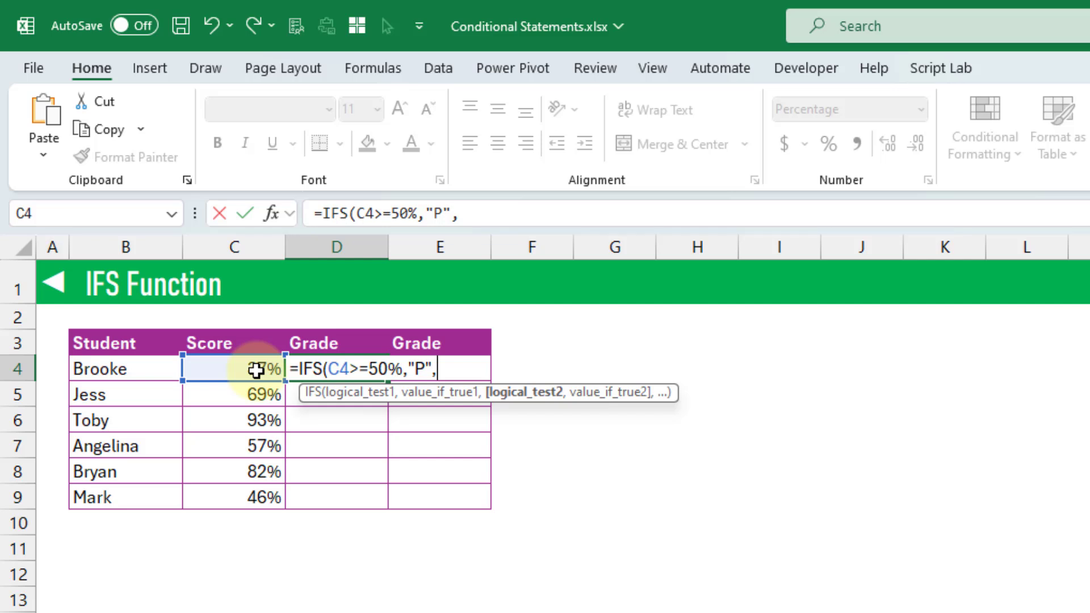
- Finish the D4 IFS formula with TRUE as the catch-all test returning "F"
type("tru")
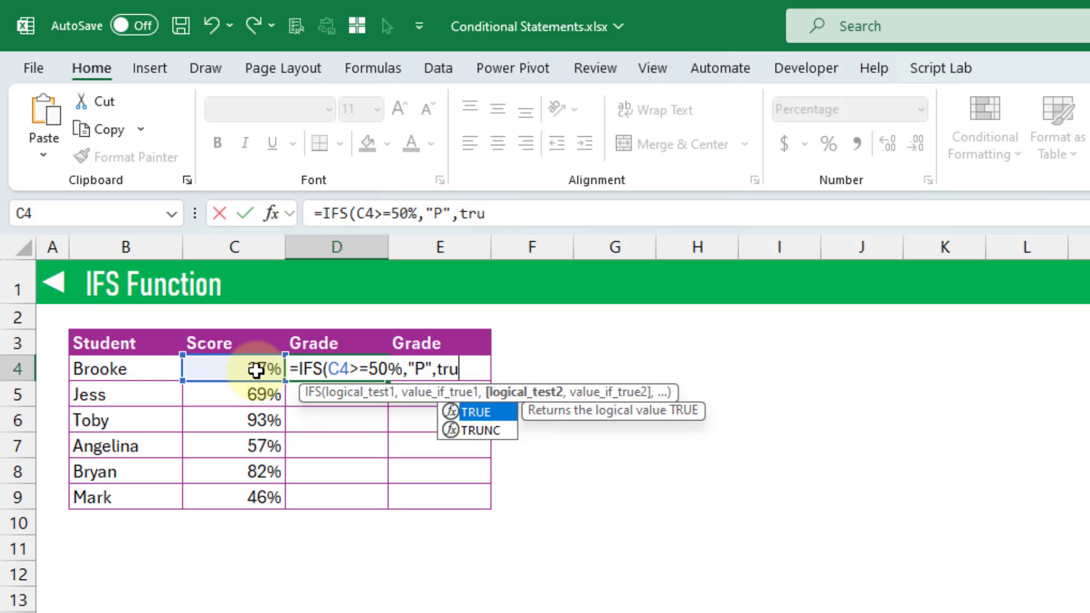
key("Tab")
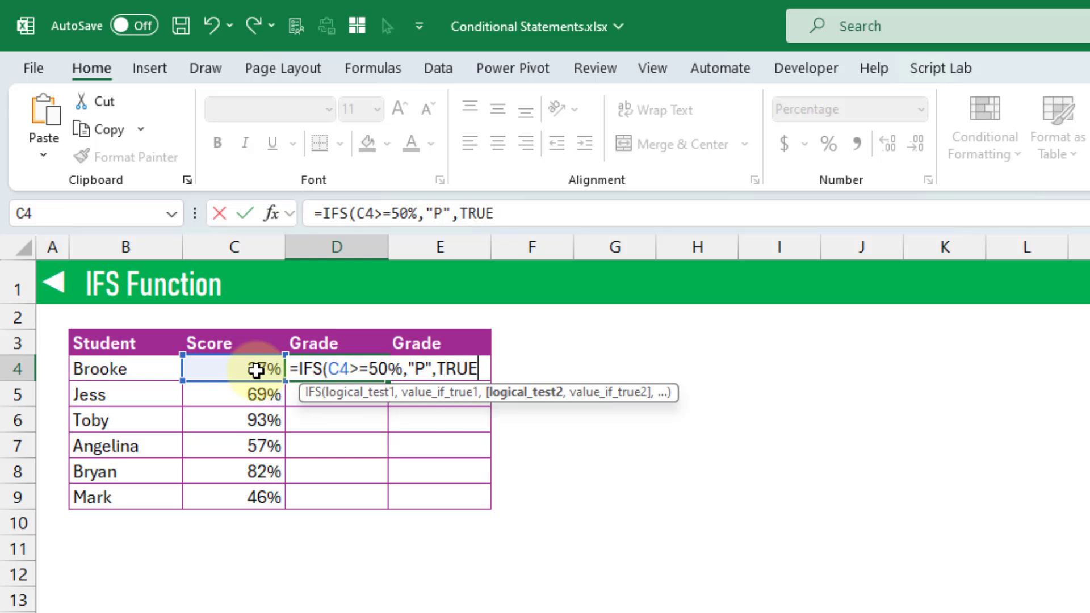
type(",\"")
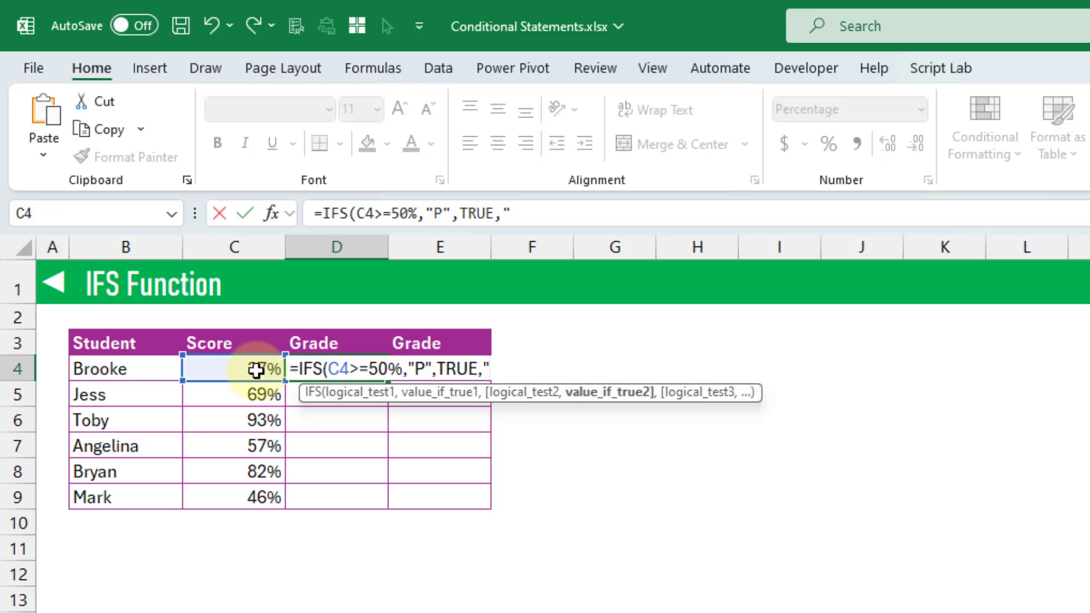
type("F\")")
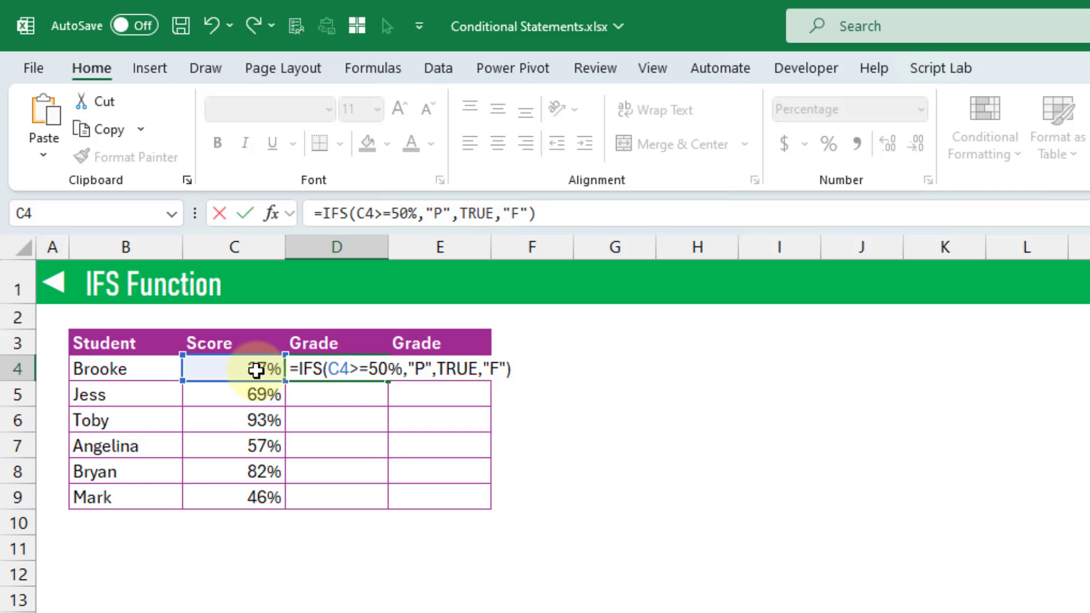
key("Return")
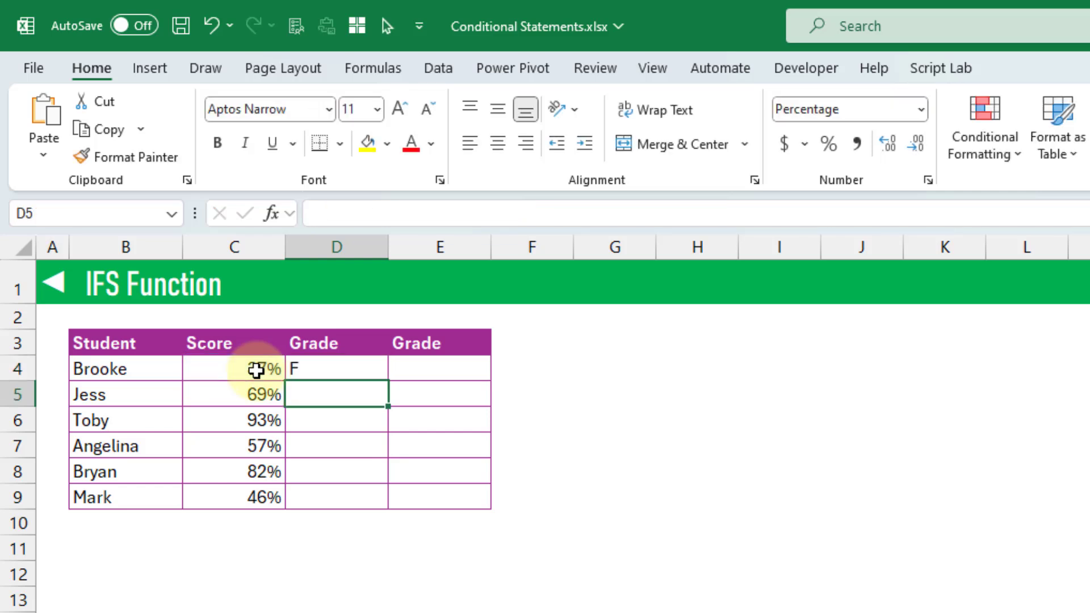
- Copy the D4 IFS formula down through D9 and compare the cell references in D4 and D5
left_click(295, 370)
double_click(386, 383)
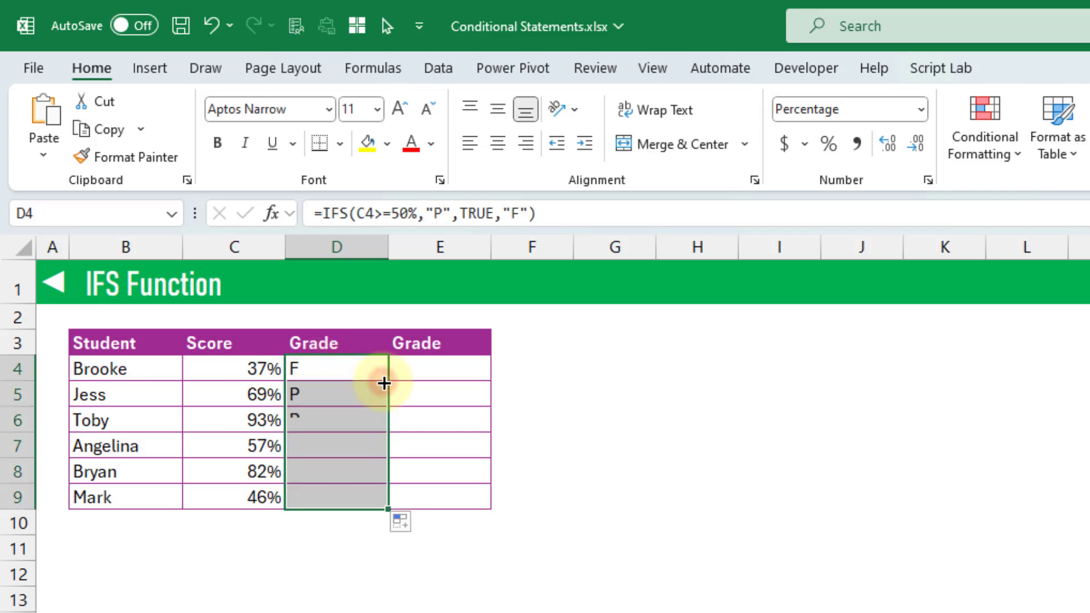
left_click(353, 398)
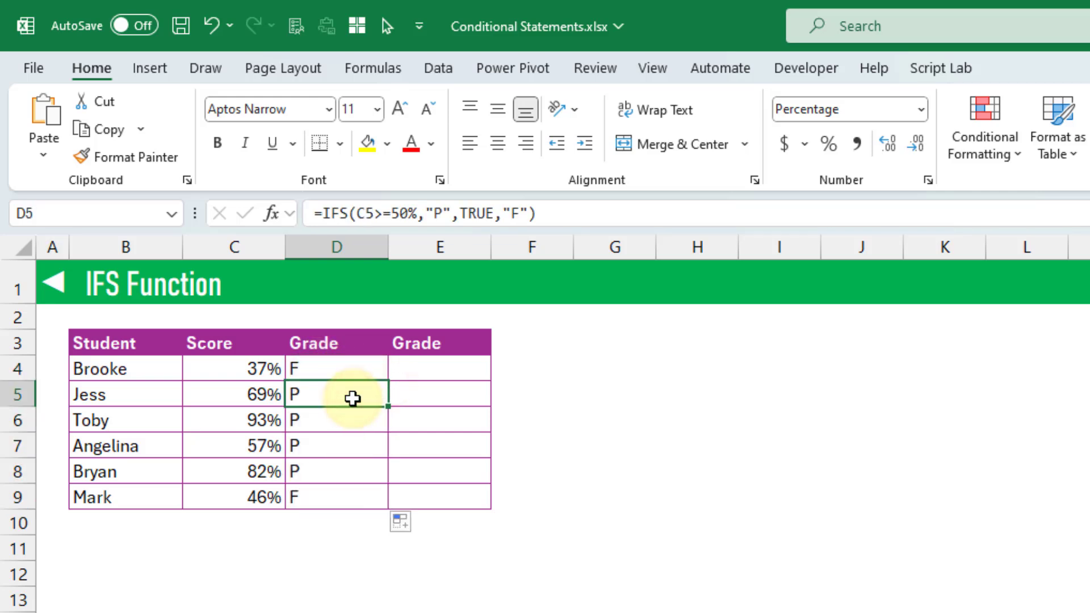
left_click(356, 369)
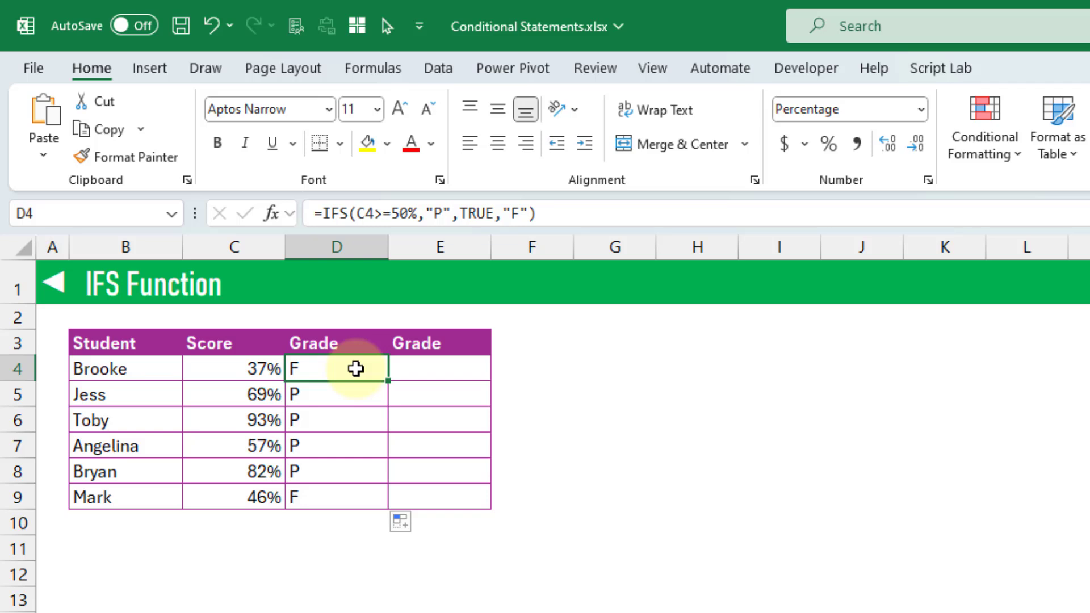
left_click(353, 399)
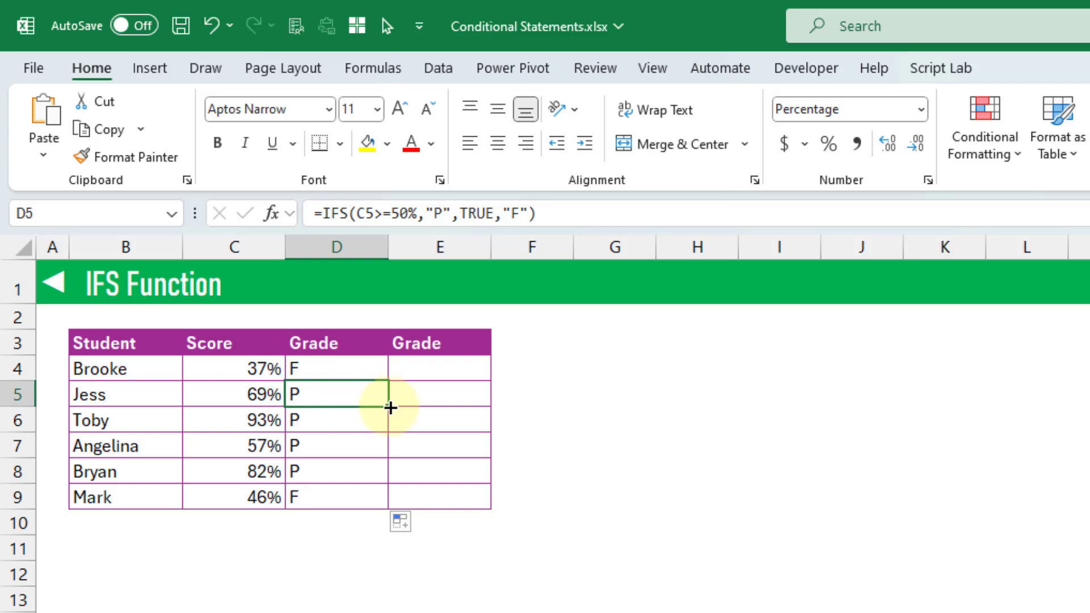
- Begin an IFS formula in E4 with the first test C4>=80% returning "E", leaving it open for more conditions
left_click(431, 369)
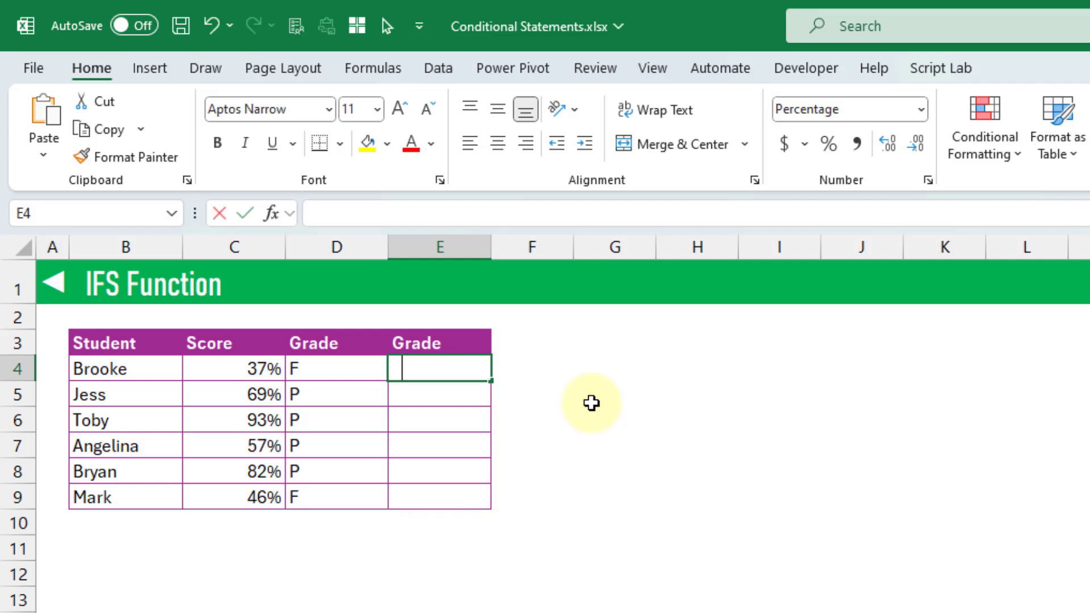
type("=if")
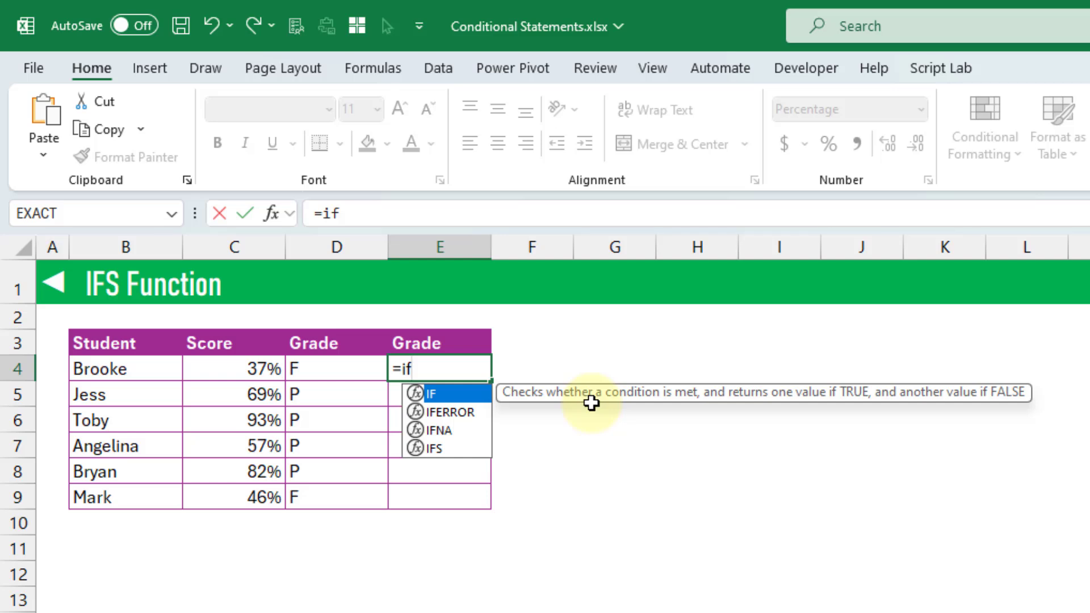
key("Down")
key("Down")
key("Down")
key("Tab")
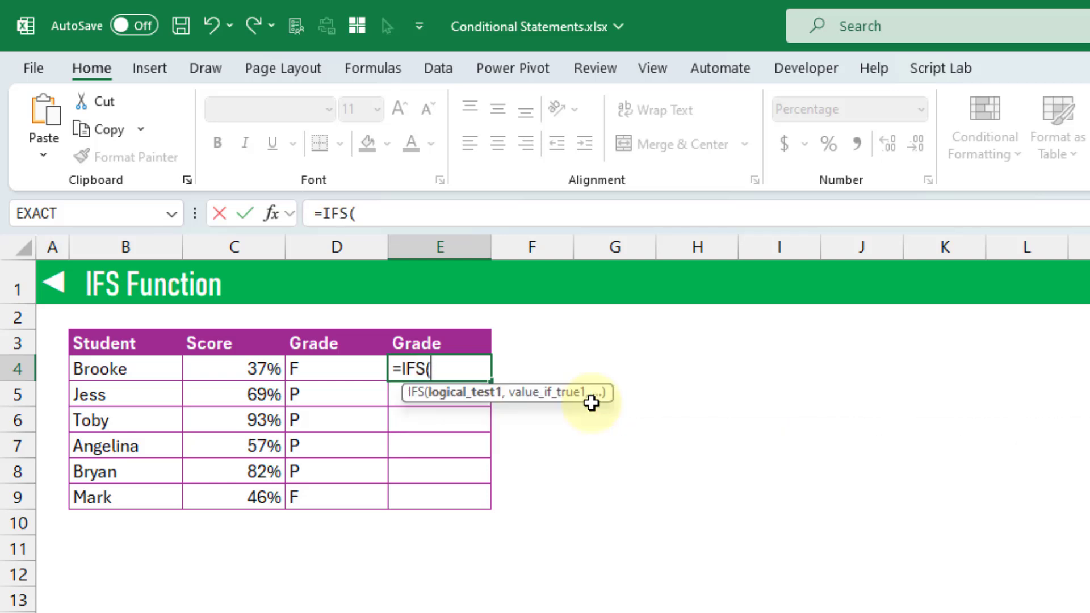
left_click(246, 364)
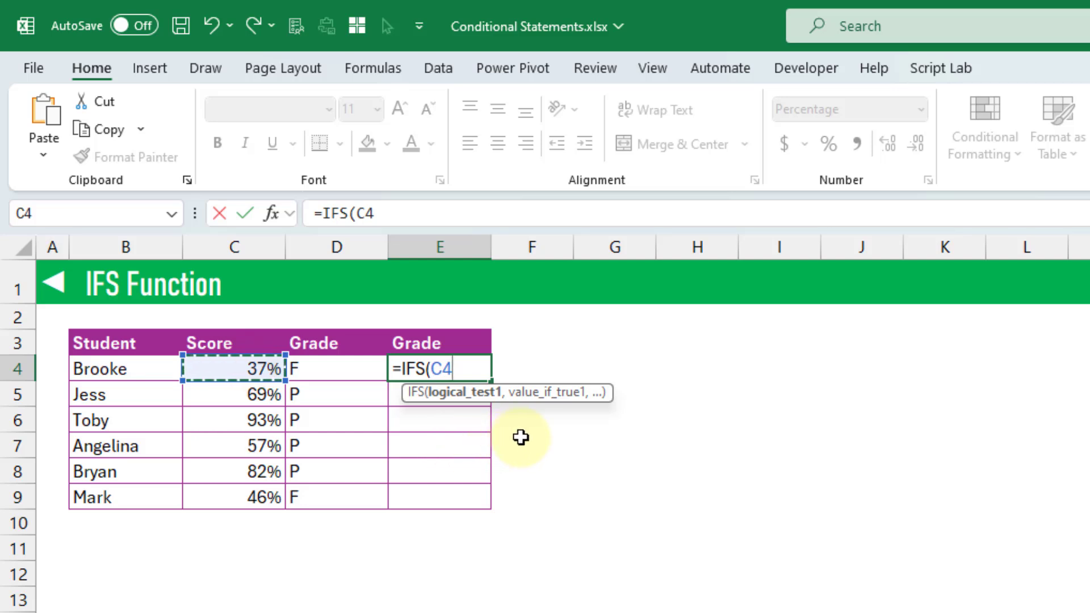
type(">=80%")
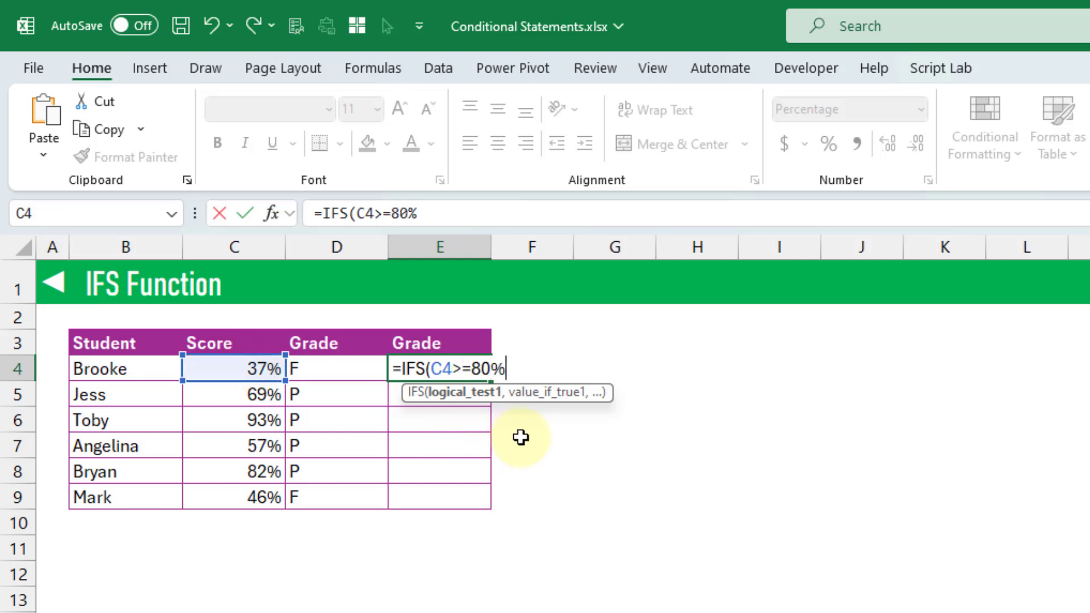
type(",\"E")
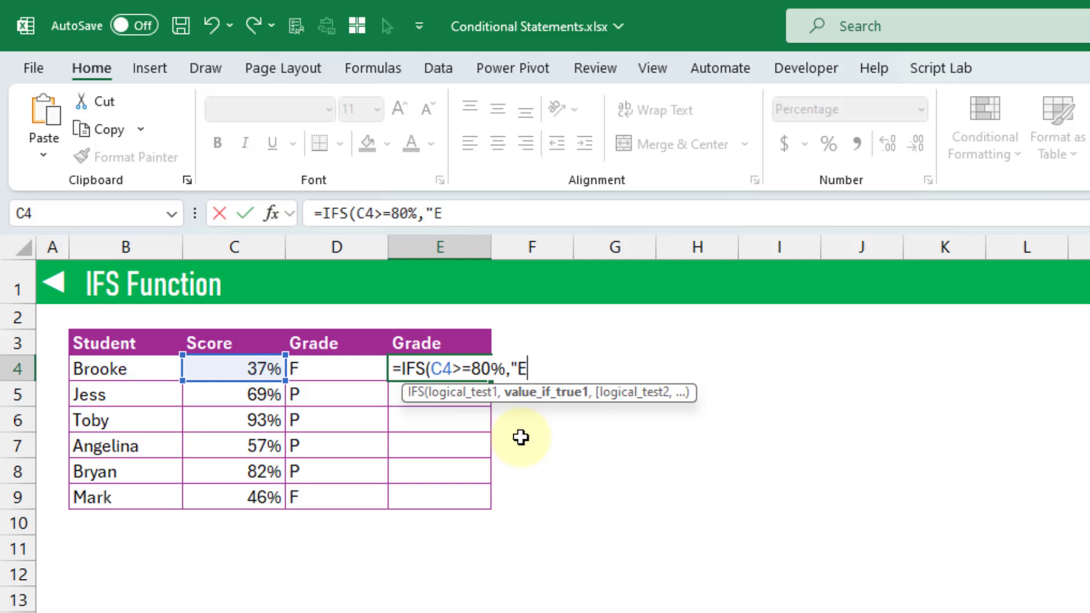
type("\",")
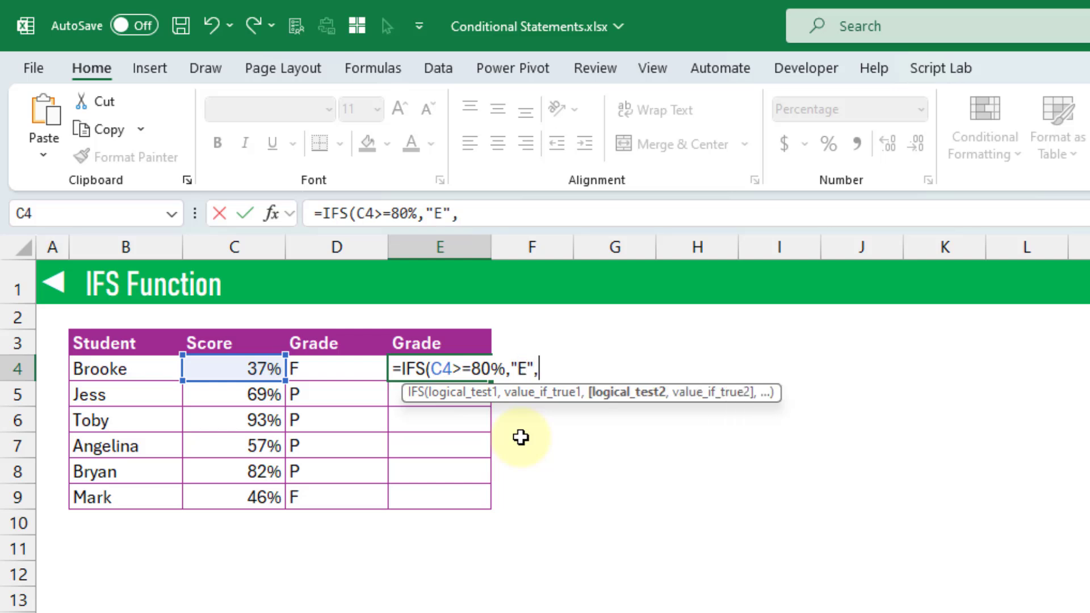
- Finish the E4 IFS formula with C4>=50% returning "P" and a TRUE catch-all returning "F"
left_click(253, 370)
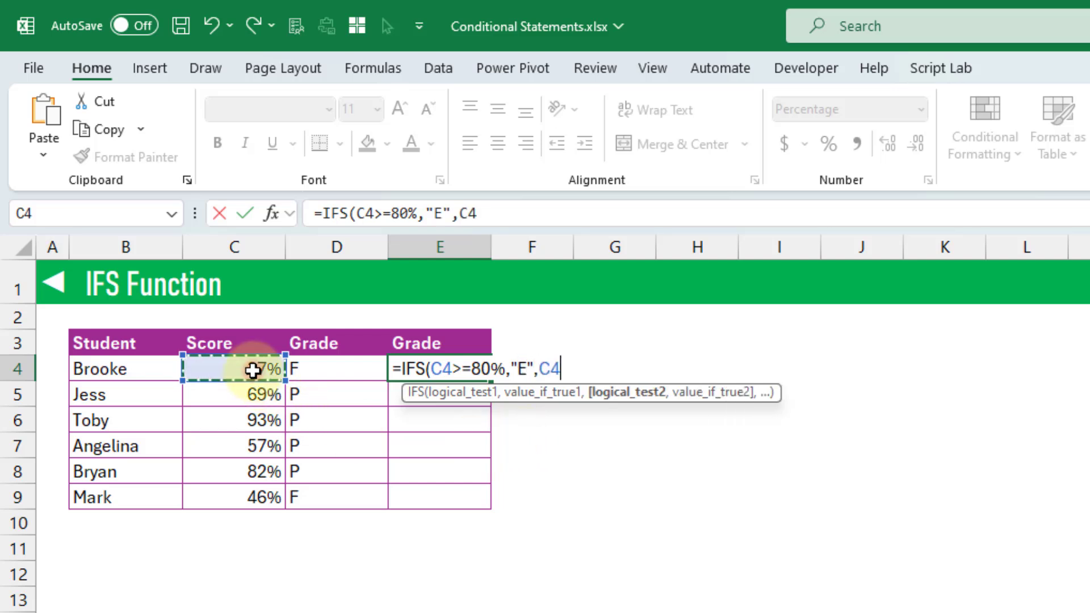
type(">")
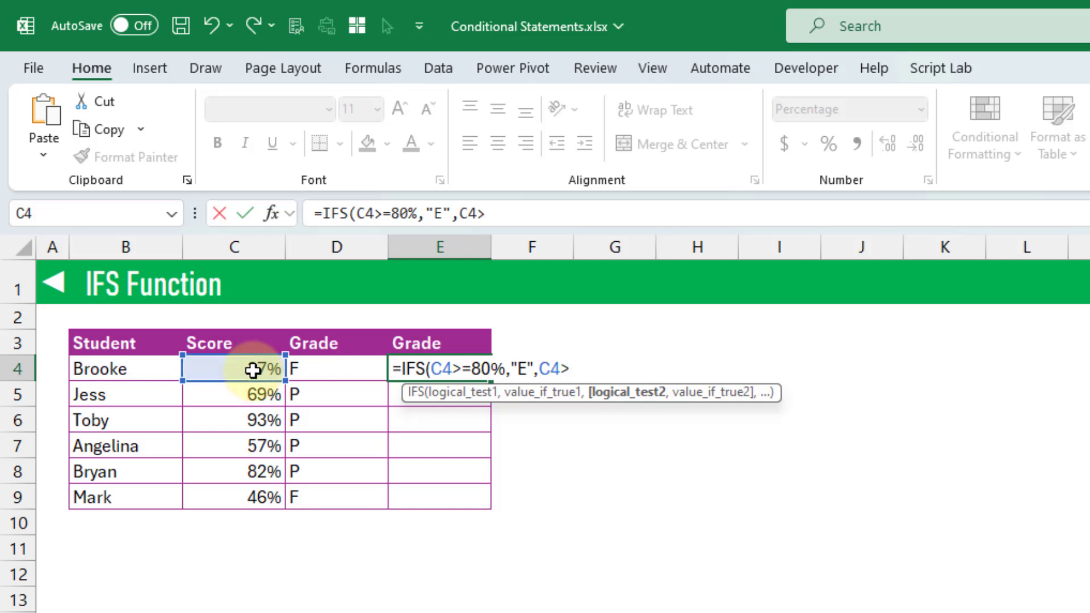
type("=50%,")
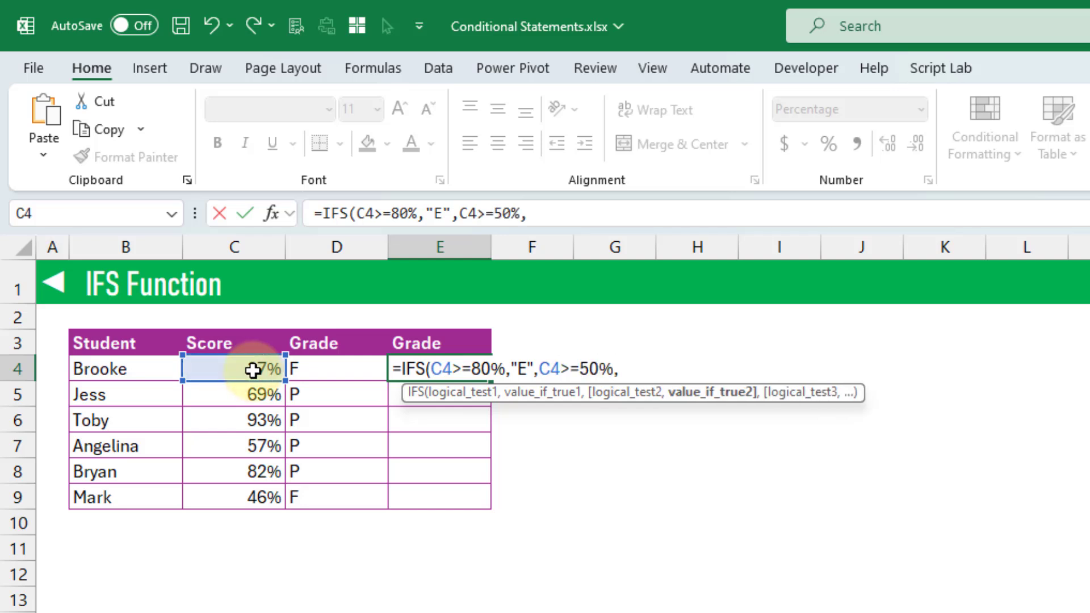
type("\"P\",")
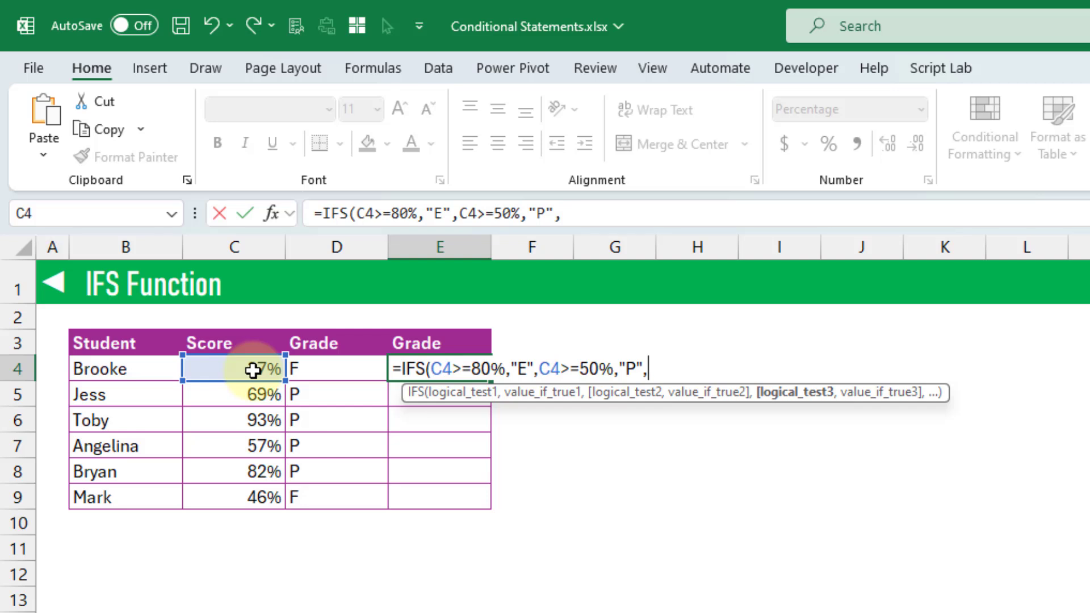
type("true")
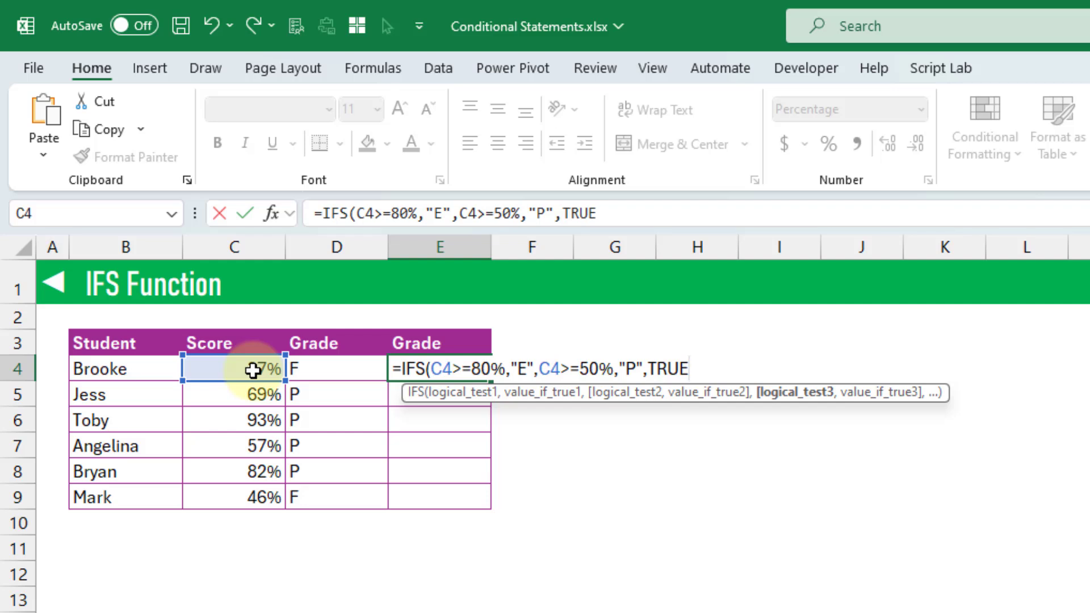
type(",\"")
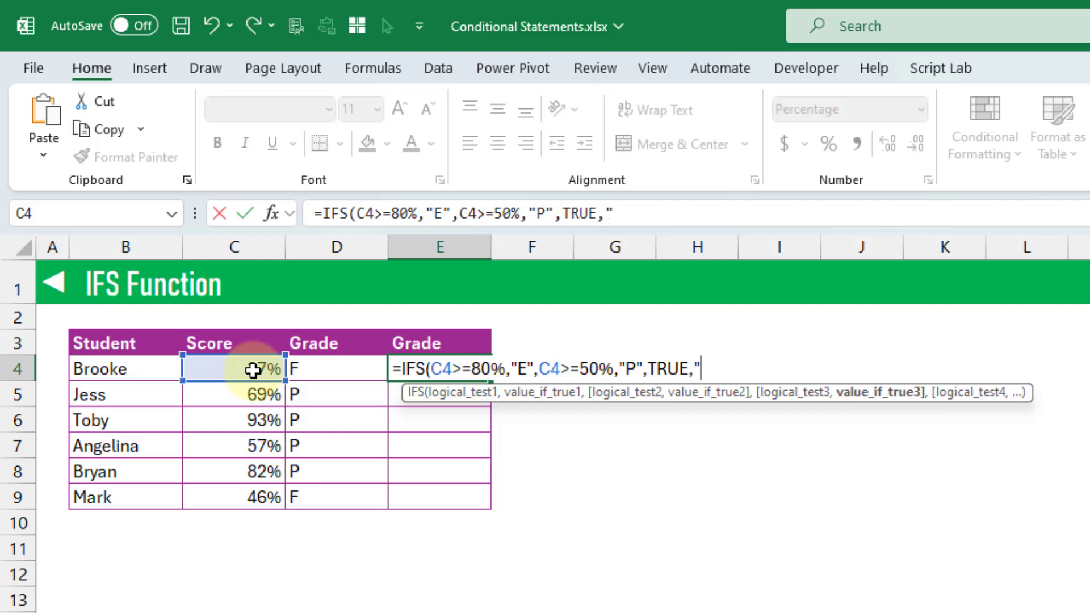
type("F\")")
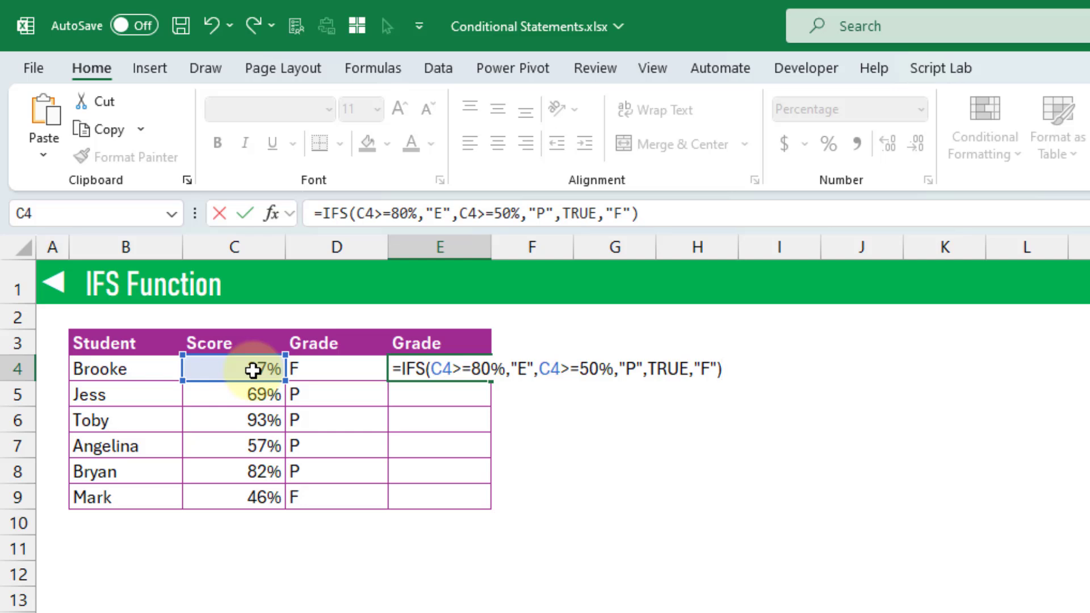
key("Return")
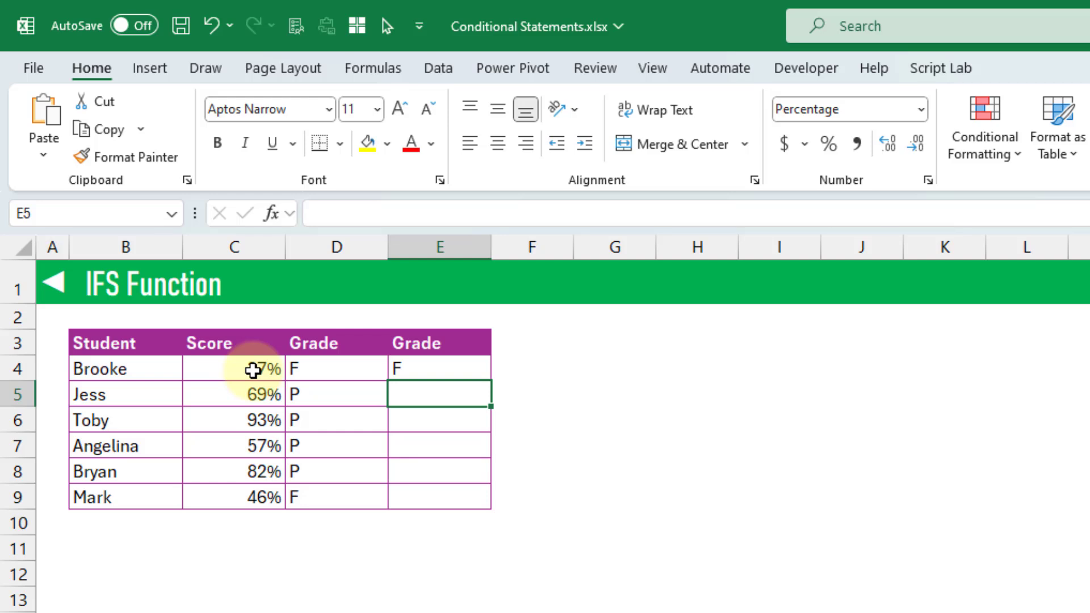
- Copy the E4 IFS formula down through E9 and review the formulas in the filled cells
left_click(486, 361)
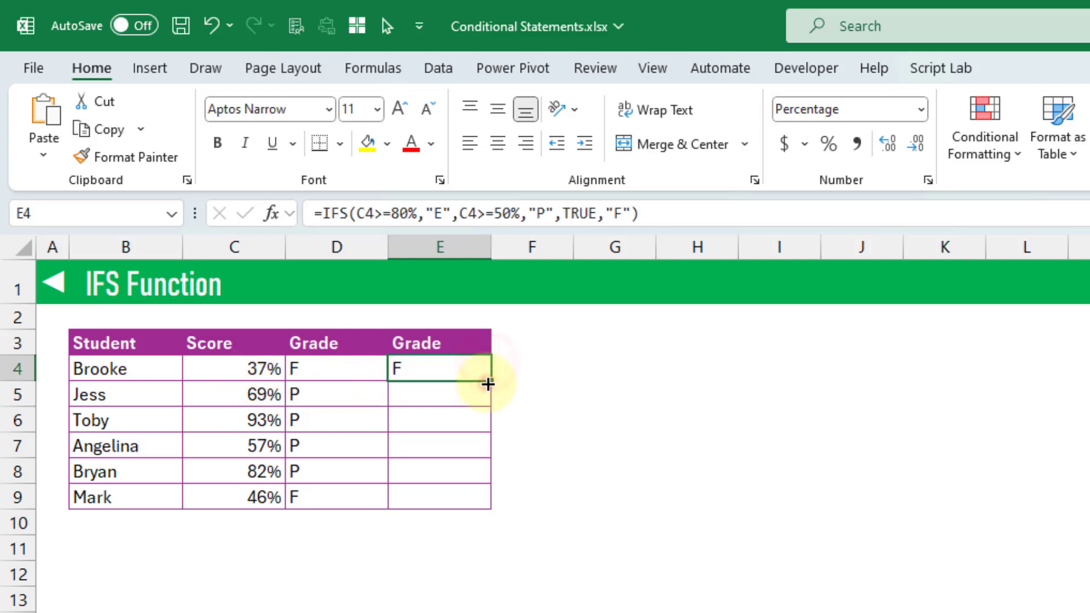
double_click(488, 385)
left_click(453, 399)
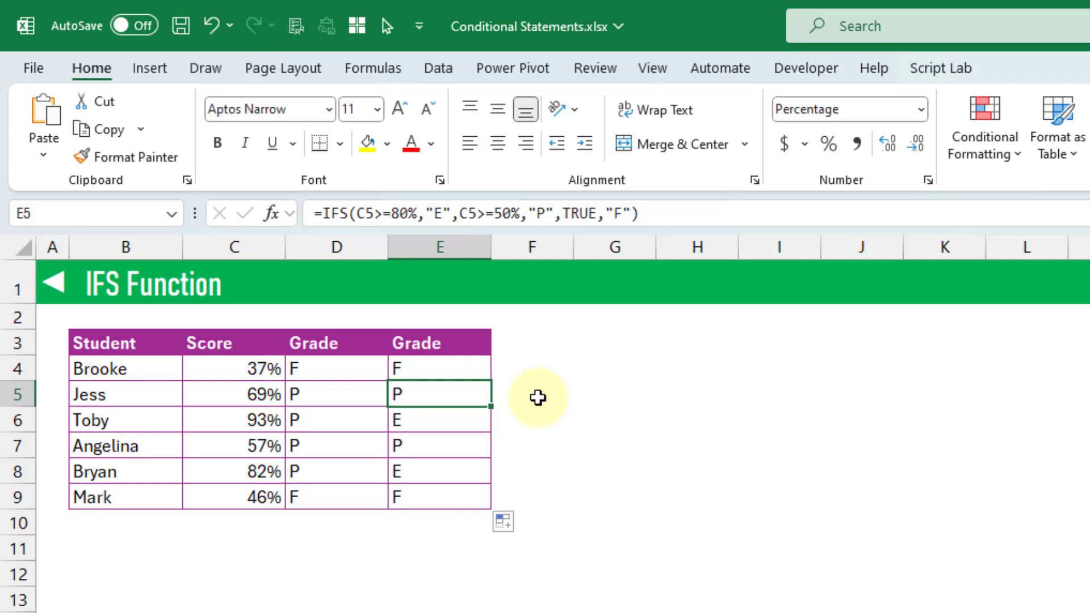
left_click(442, 369)
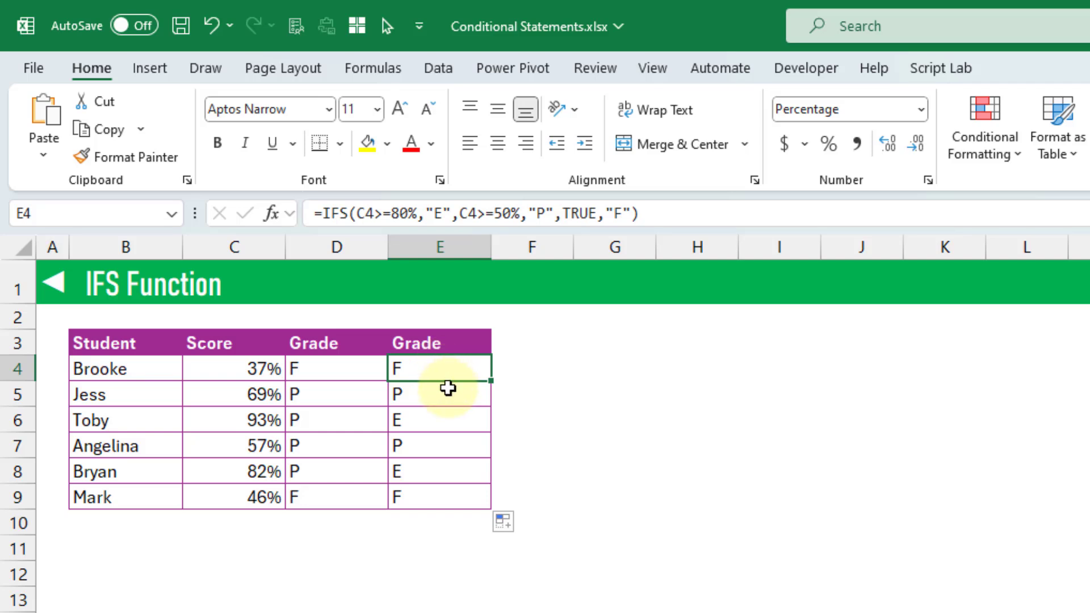
left_click(449, 388)
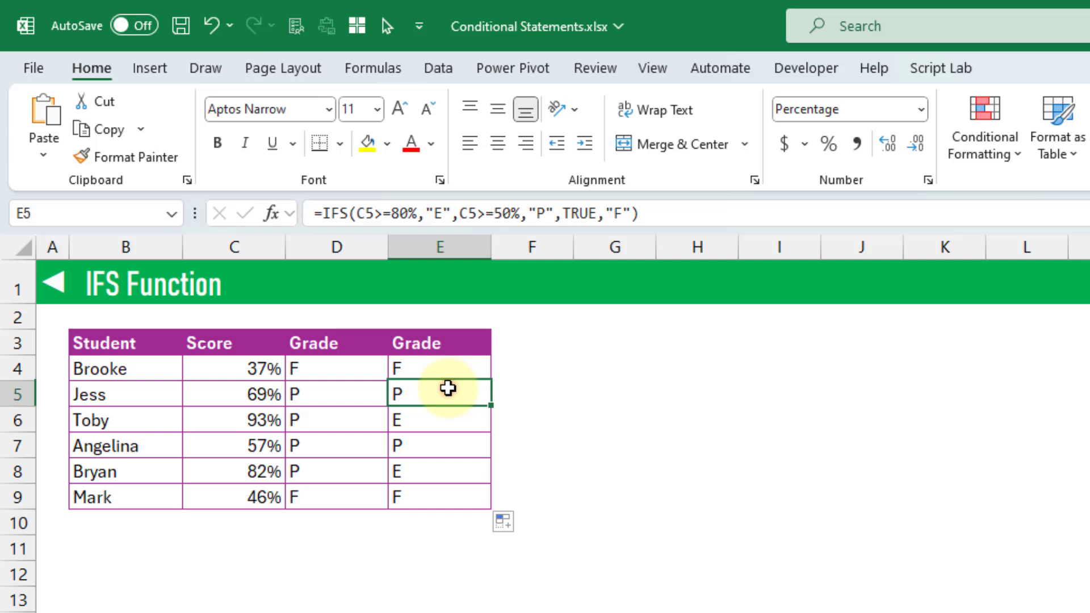
left_click(447, 420)
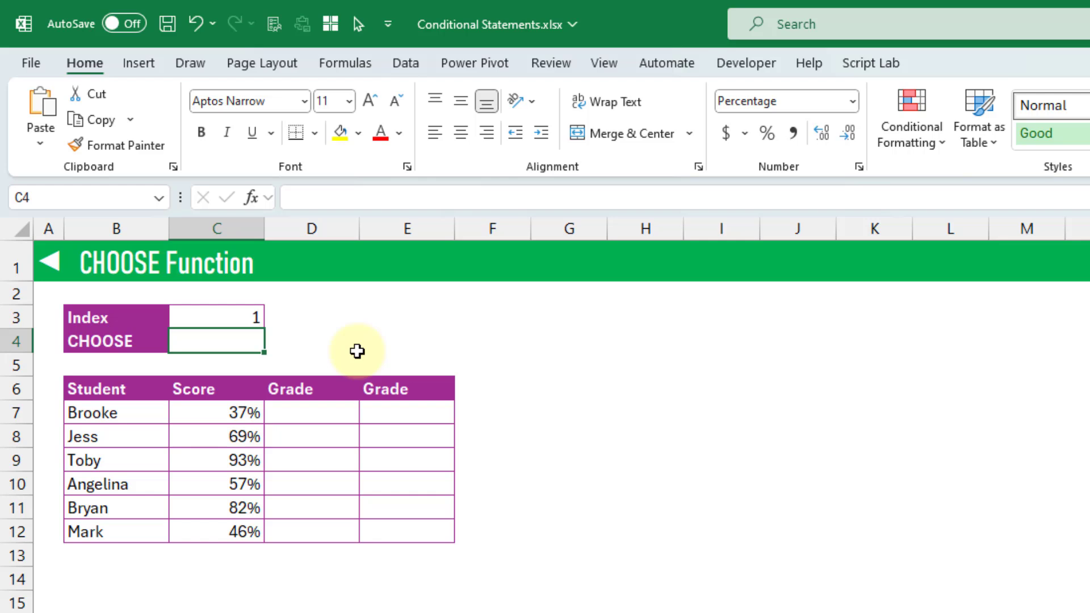
- Enter a CHOOSE formula in C4 that uses C3 as the index and returns "red", "green" or "blue"
type("=cho")
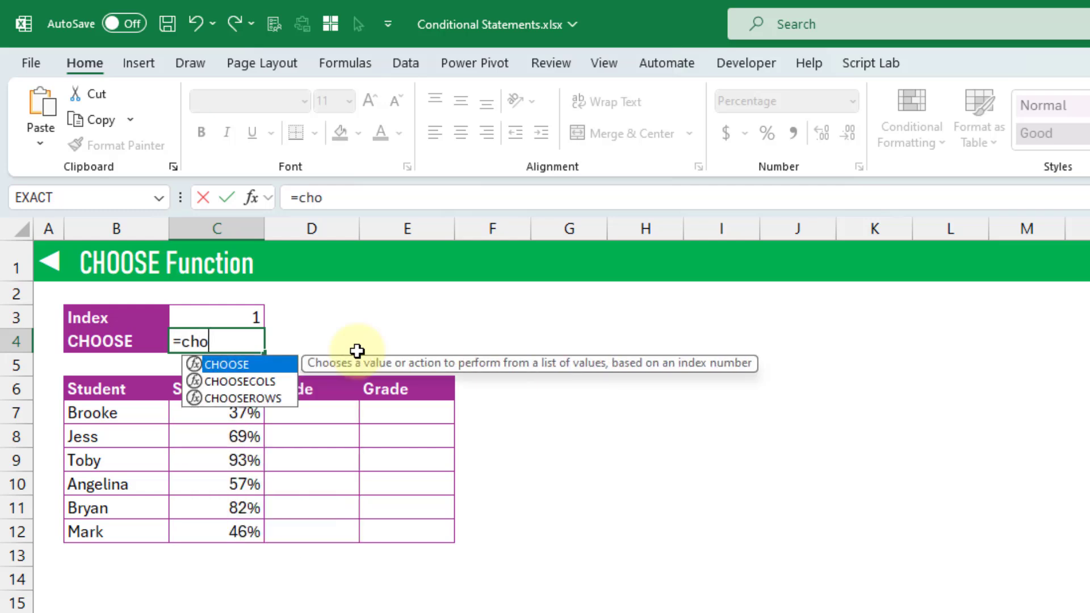
key("Tab")
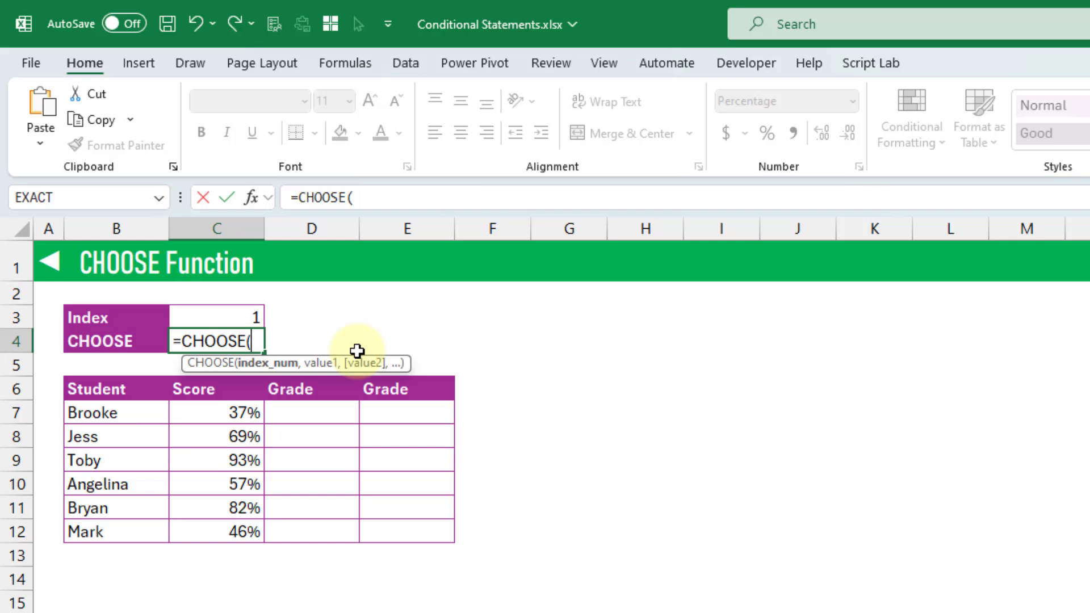
left_click(222, 313)
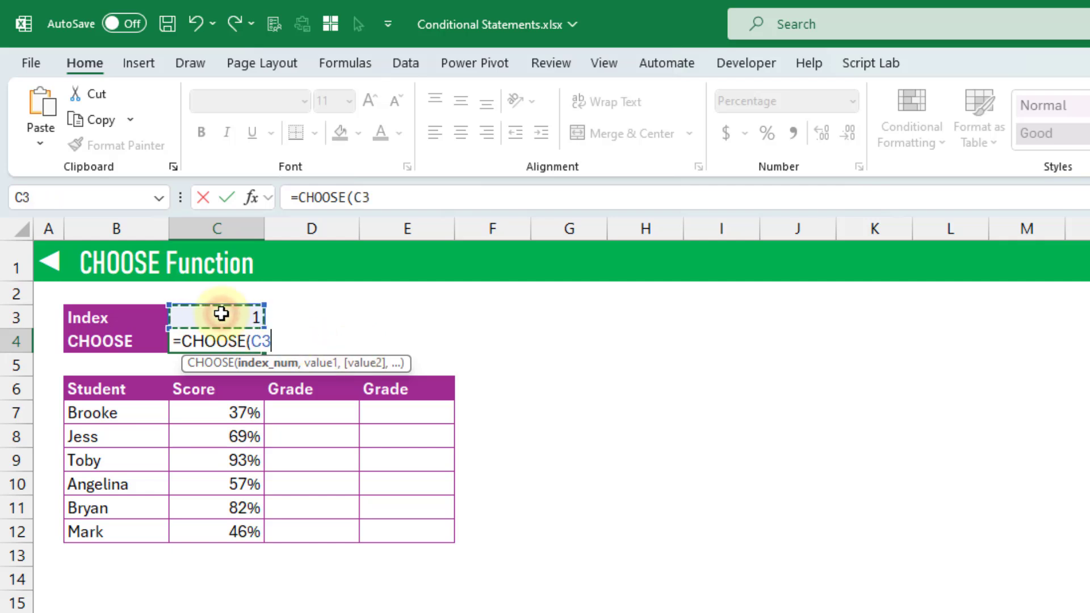
type(",")
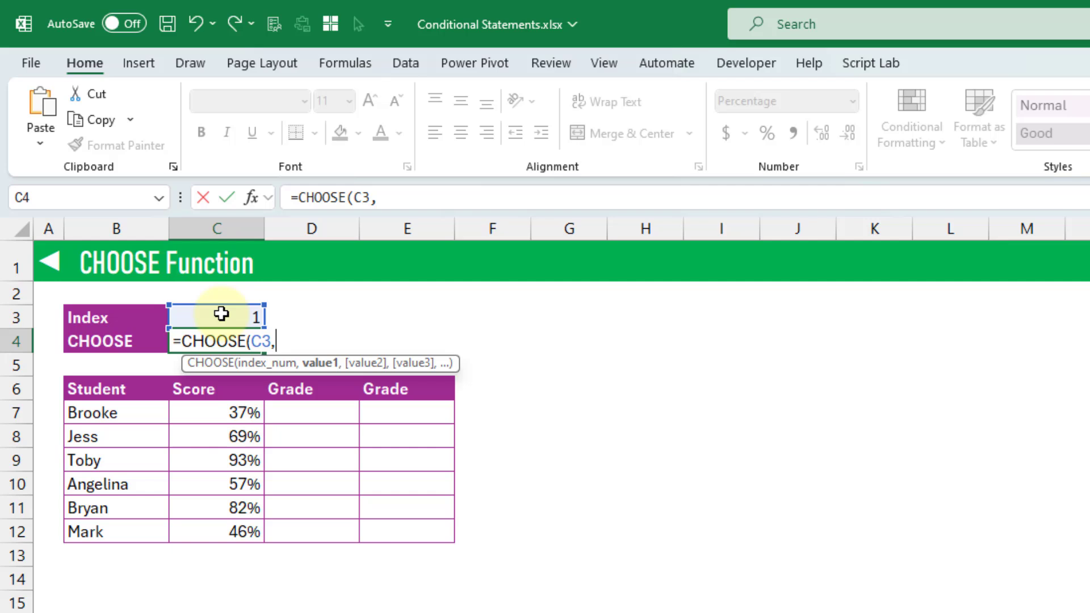
type("\"red\",\"green\",\"blue\"")
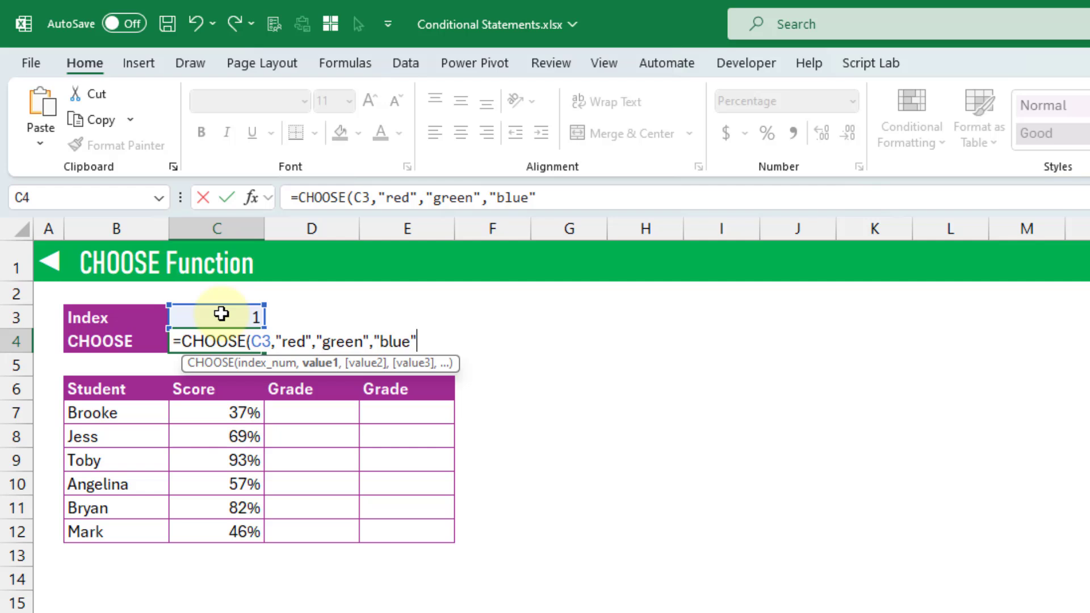
type(")")
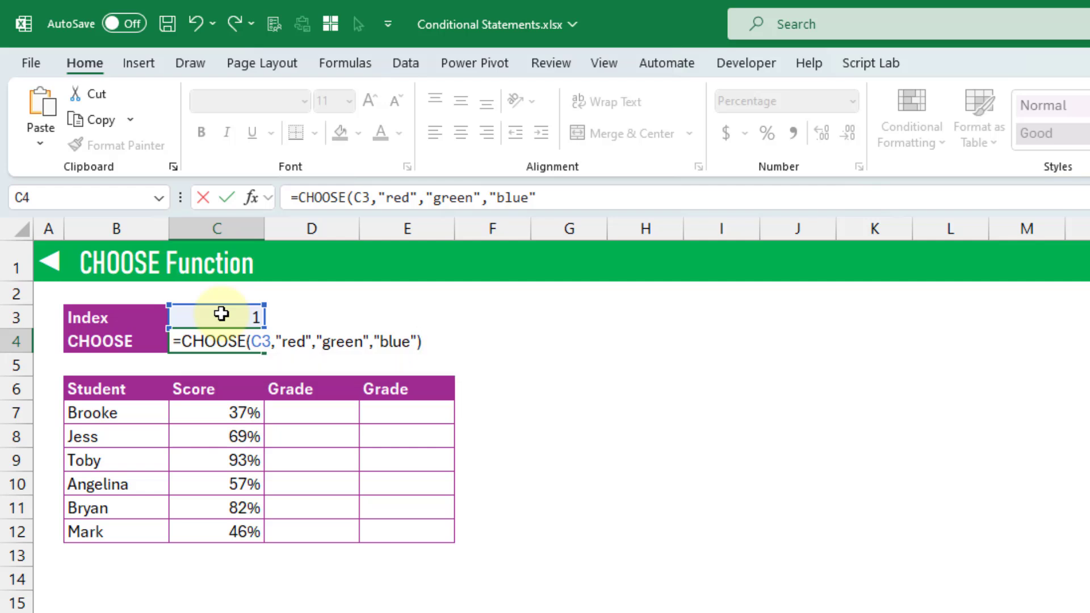
key("Return")
key("Up")
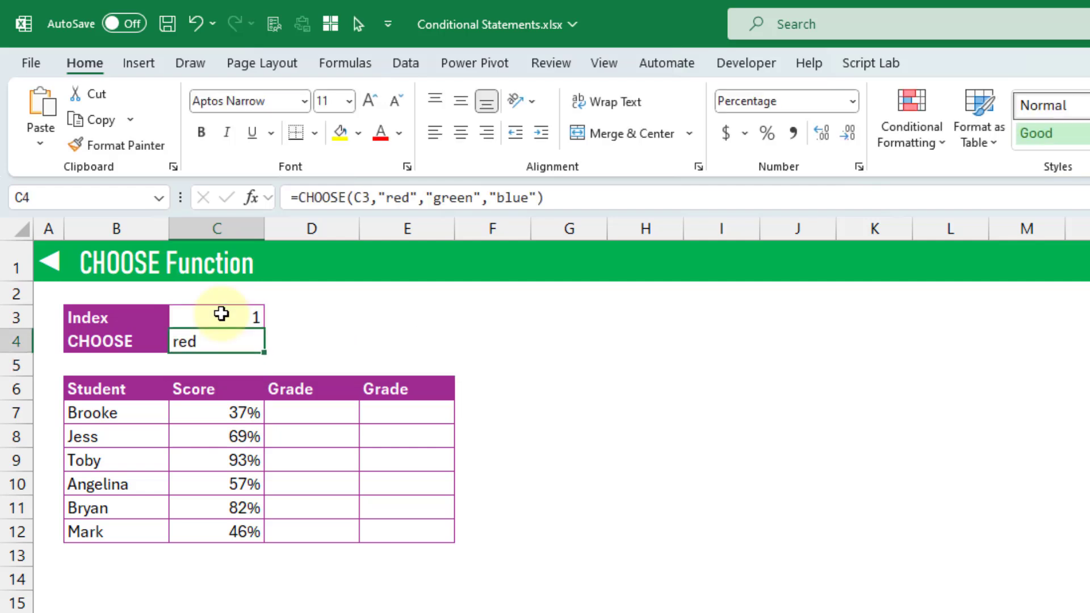
- Test the CHOOSE formula by changing the index in C3 to 2 and finally to 3
left_click(220, 313)
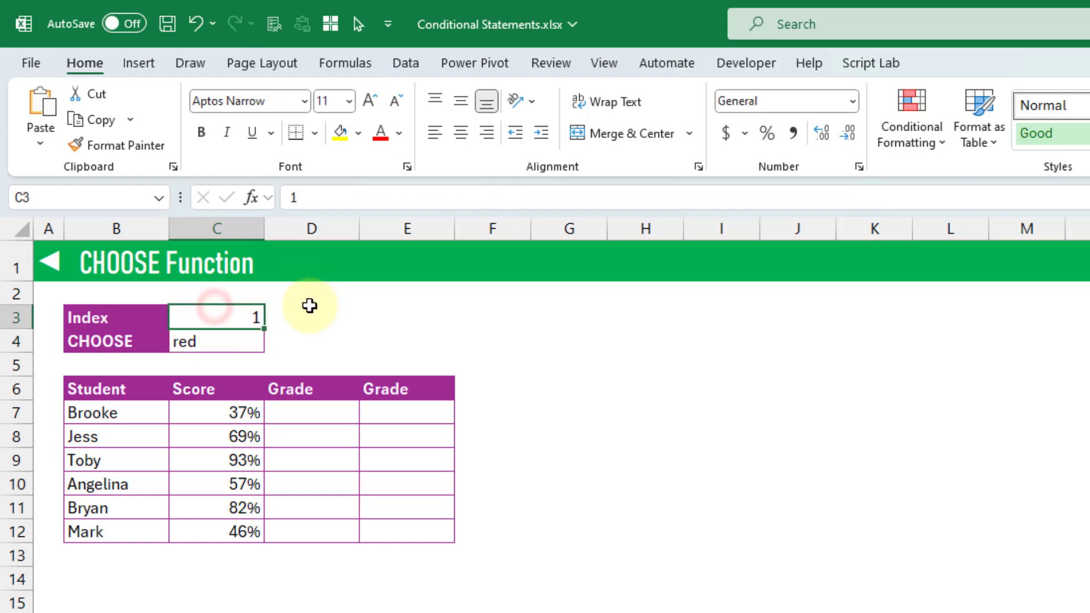
left_click(231, 342)
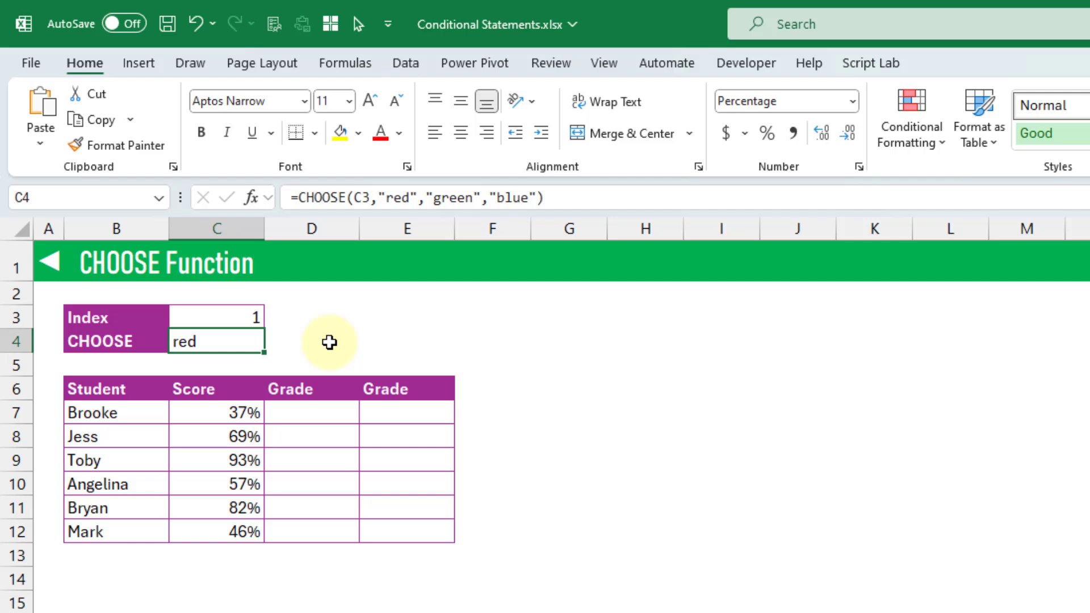
key("Up")
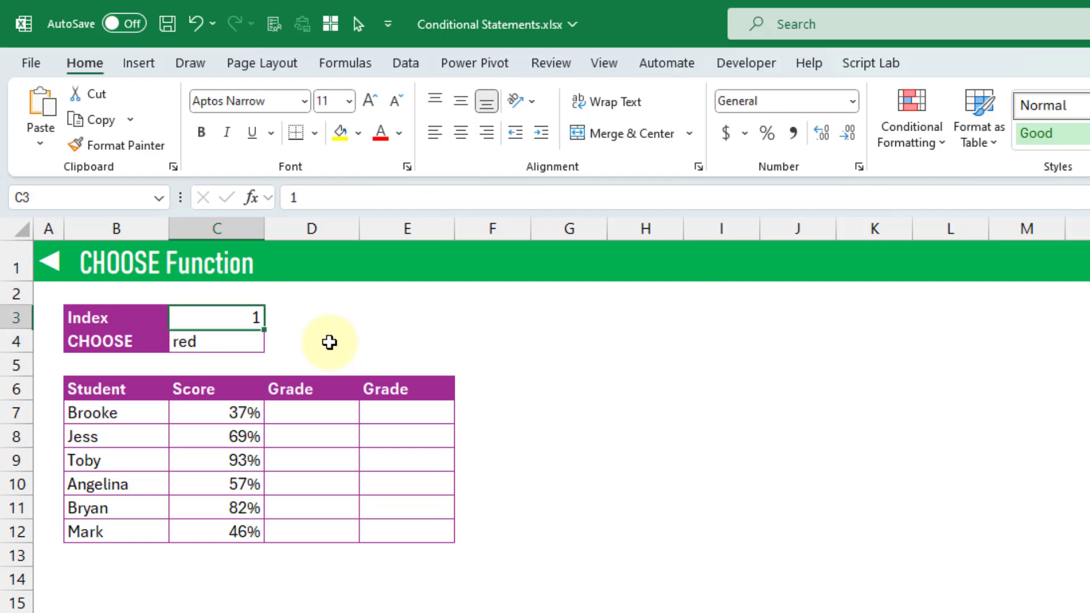
type("2")
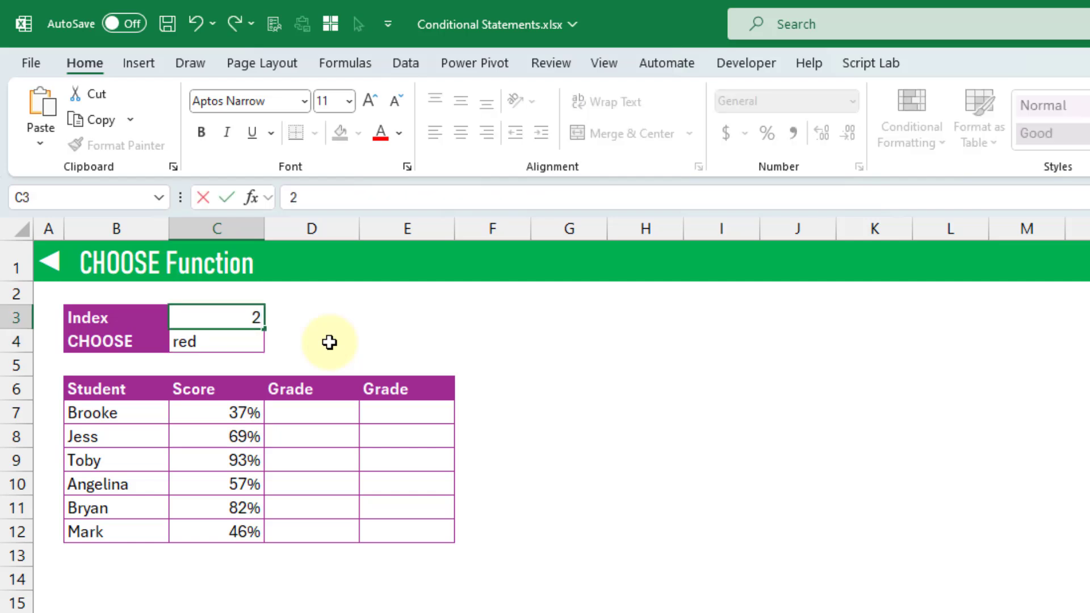
key("Return")
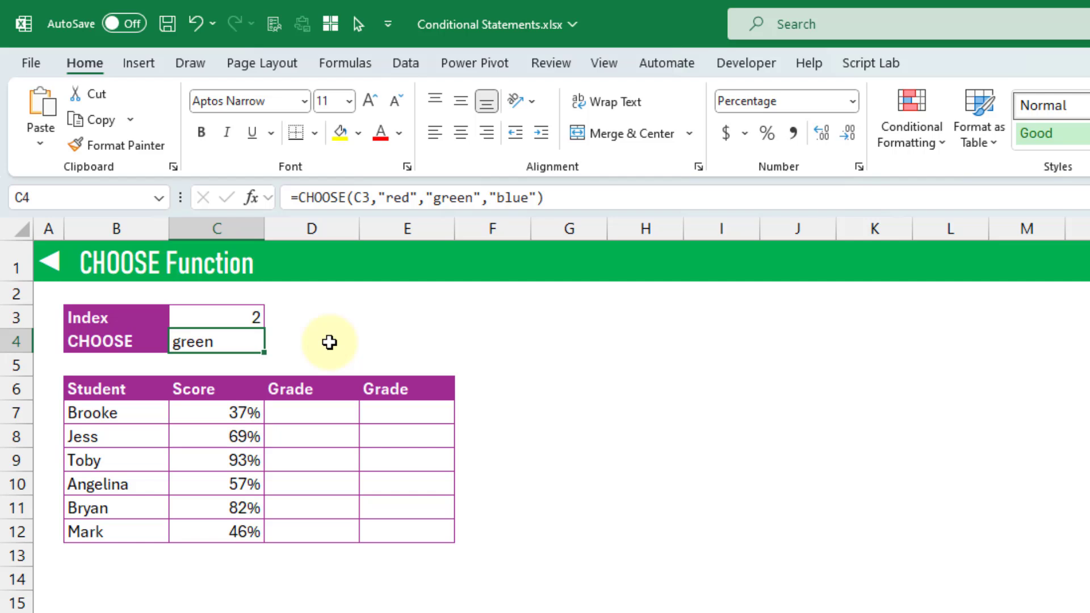
key("Up")
type("3")
key("Return")
- Enter the logical test =(C7>=0%) in D7, the first cell of the first Grade column
left_click(302, 410)
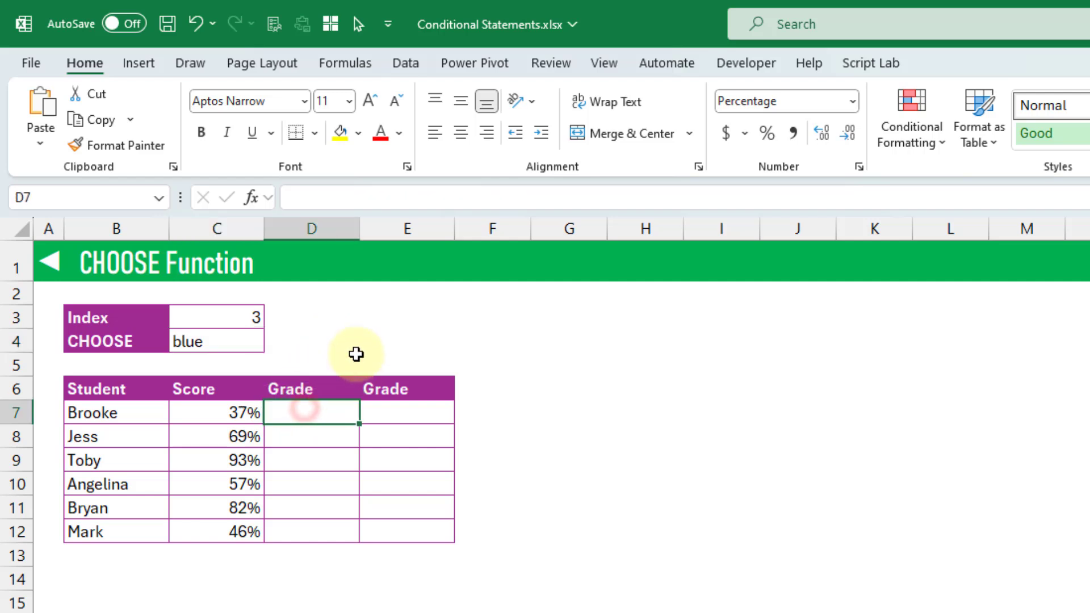
type("=(")
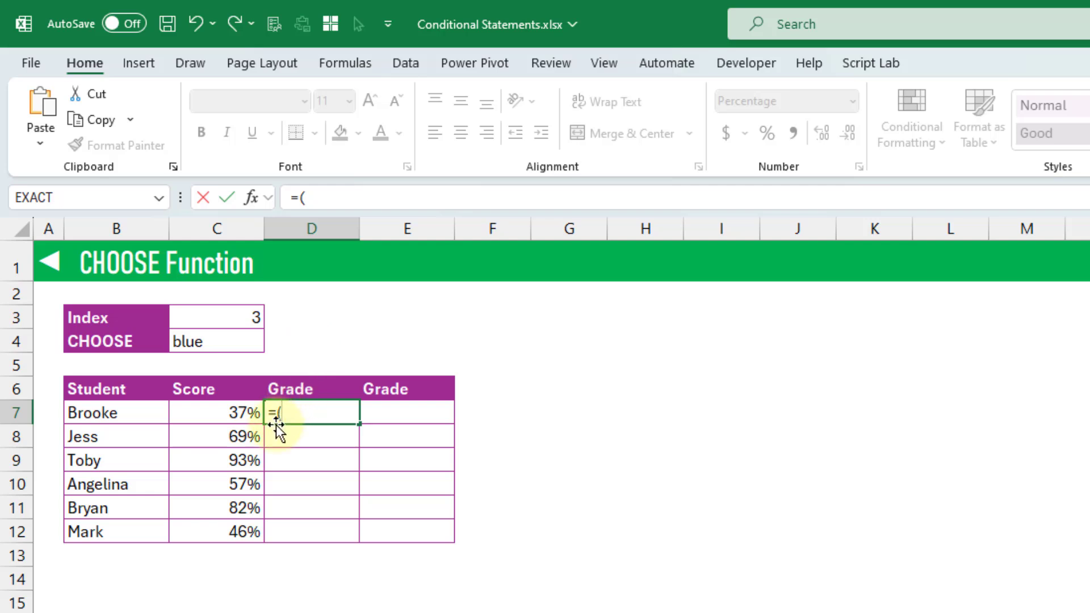
left_click(236, 415)
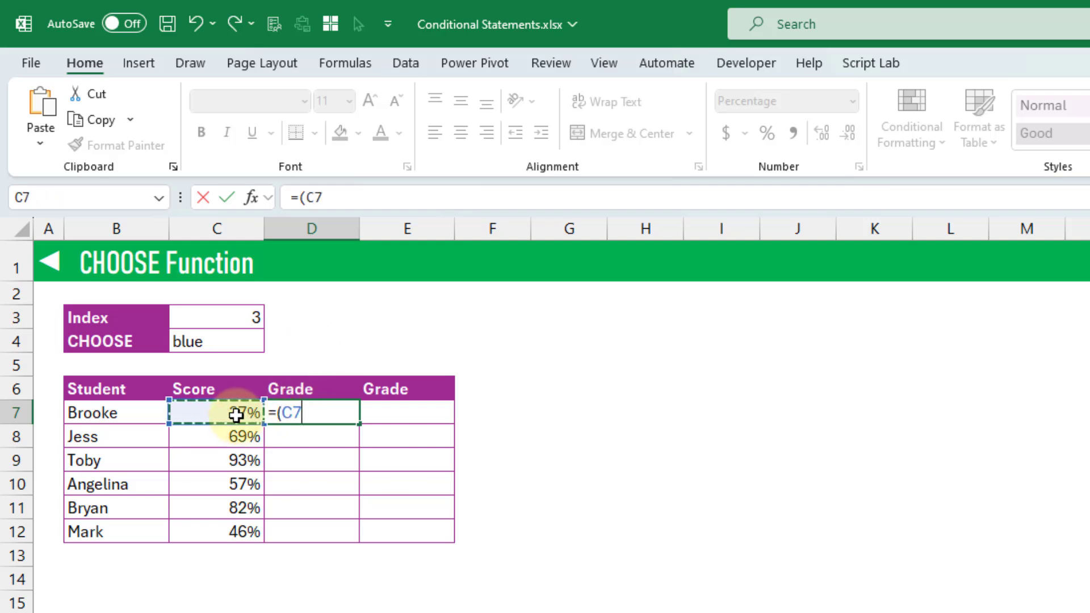
type(">=0%)")
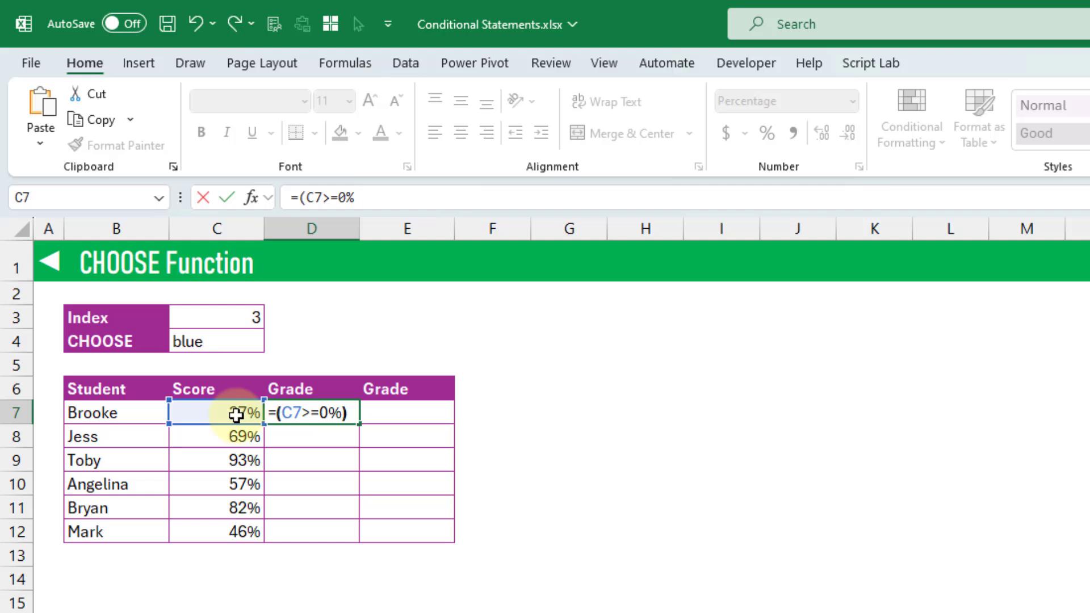
key("Return")
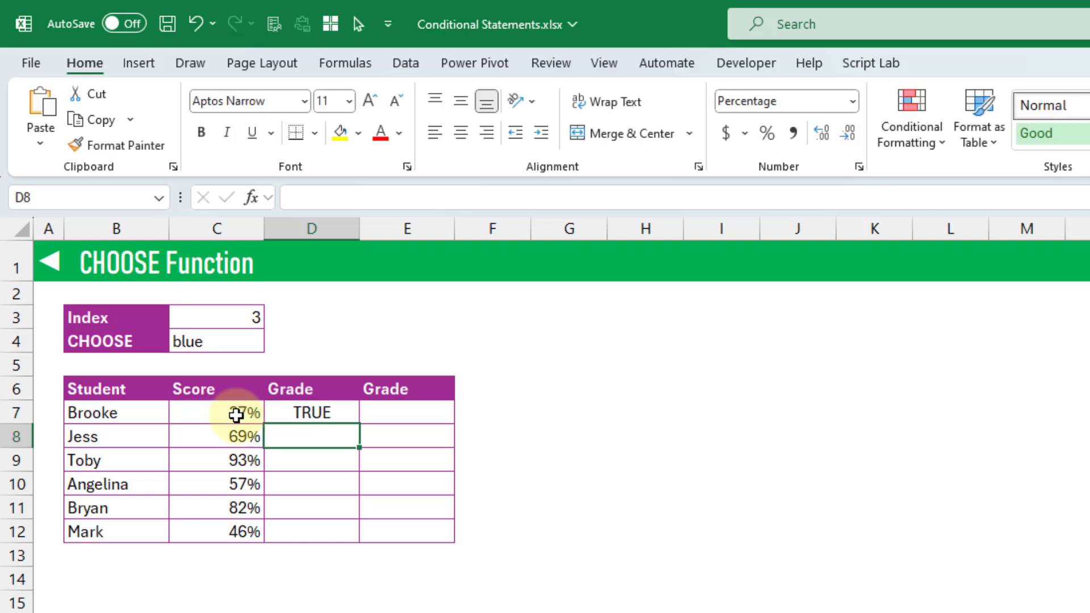
- Wrap the D7 logical test in a SUM function so it reads =SUM(C7>=0%)
left_click(298, 416)
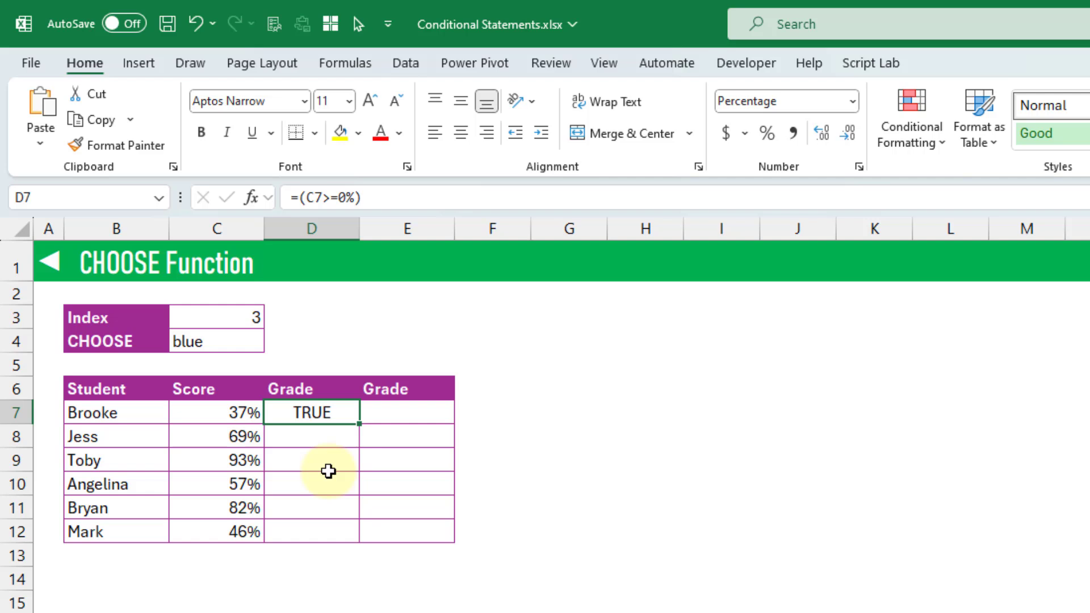
left_click(296, 199)
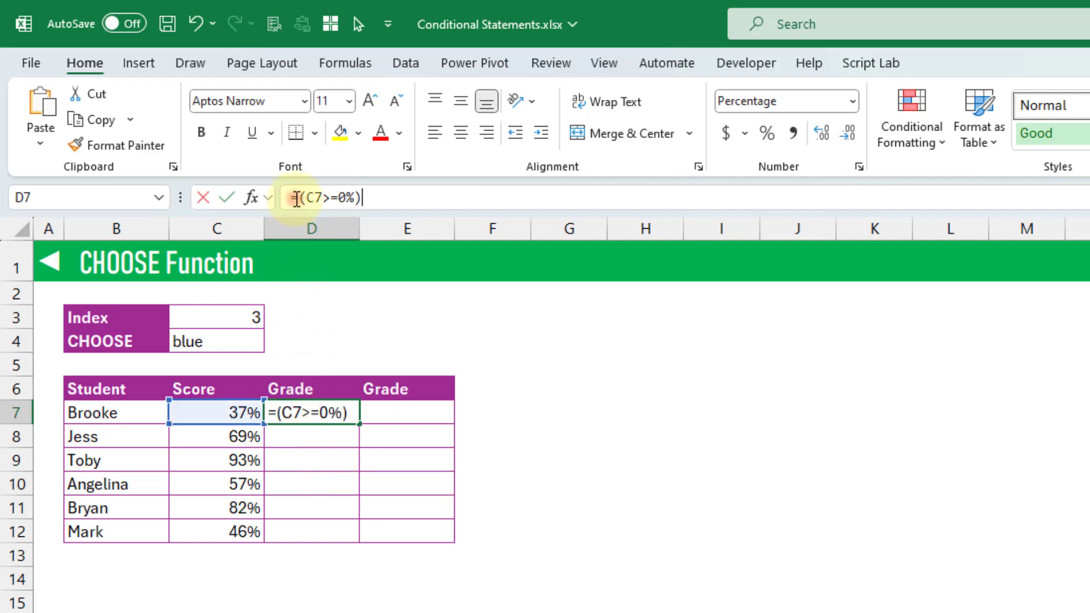
left_click(299, 197)
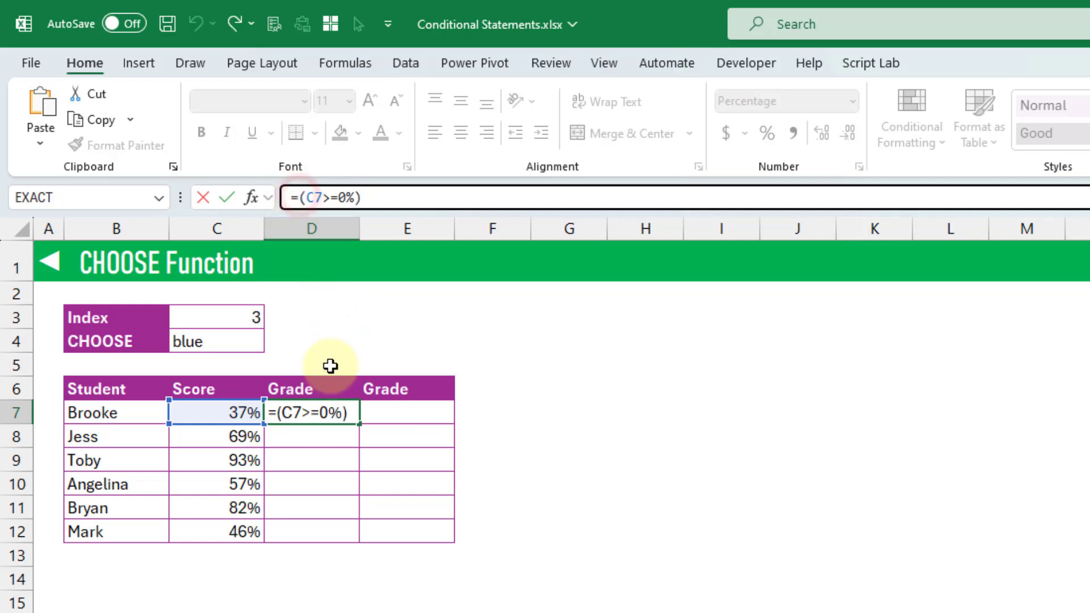
type("SUM")
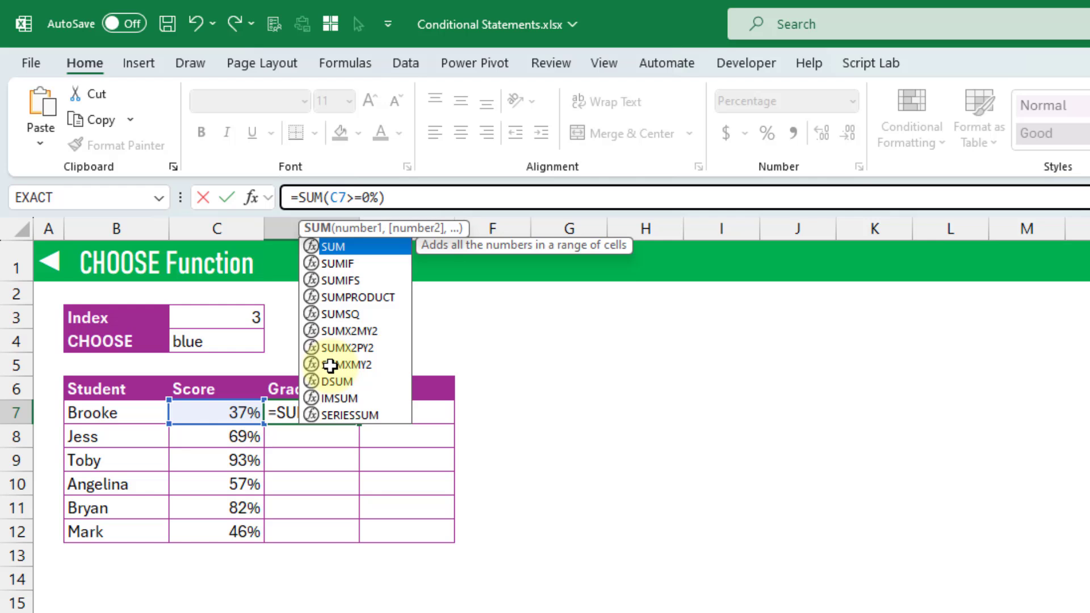
key("Return")
key("Up")
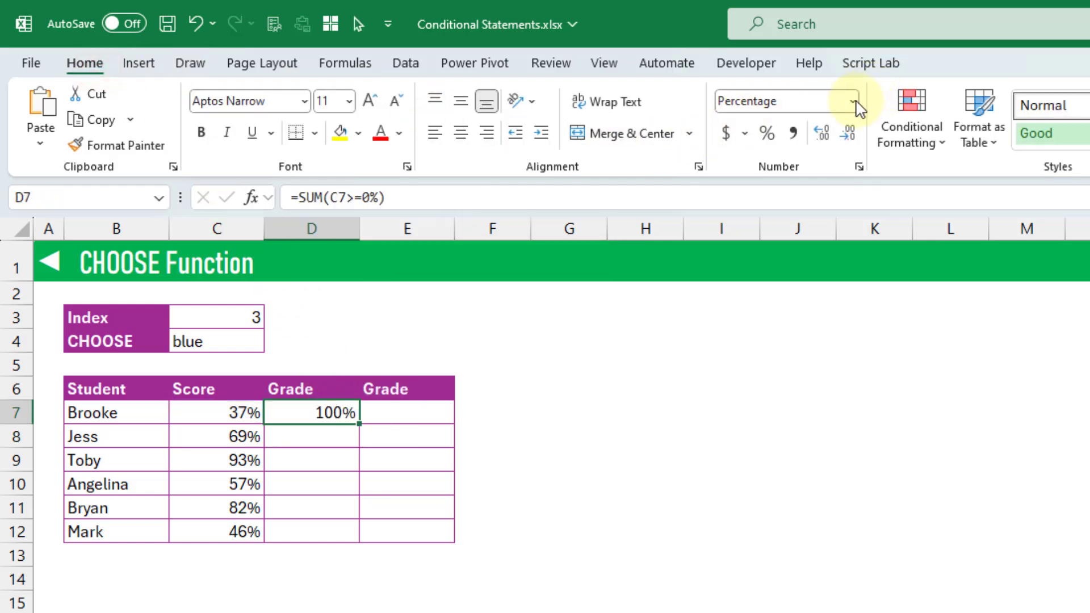
- Apply the General number format to D7 and copy its SUM formula down through D12
left_click(852, 102)
left_click(843, 146)
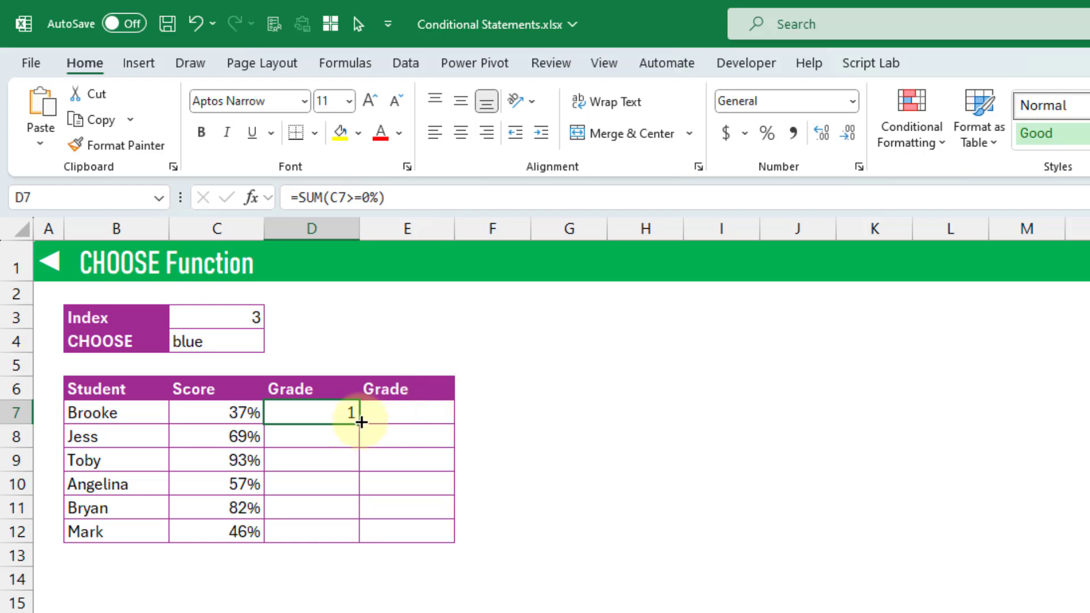
left_click_drag(359, 424, 367, 544)
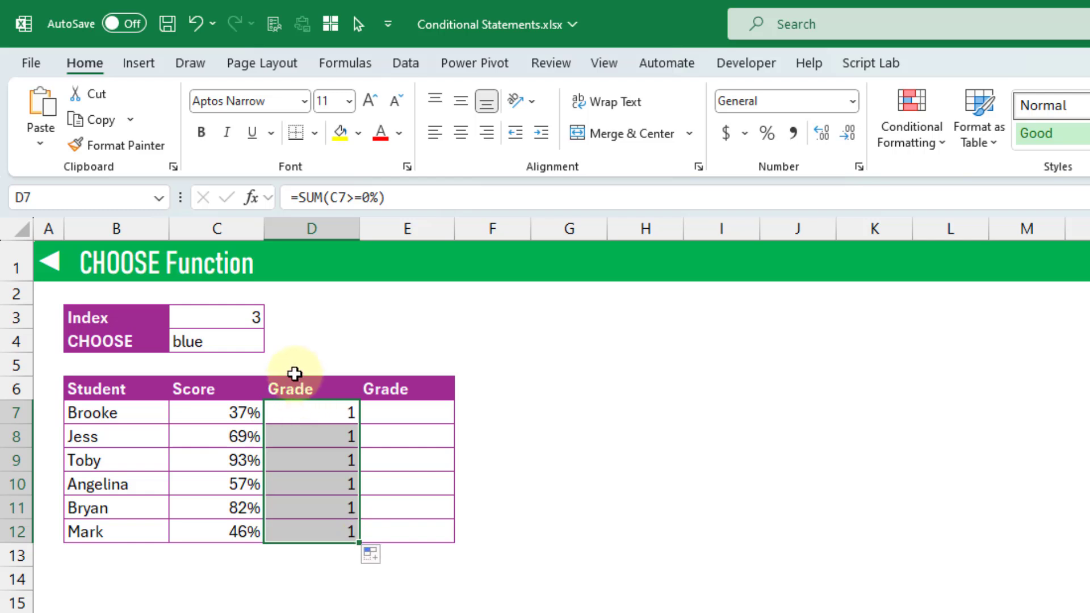
- Add C7>=50% as a second test in the D7 formula, making it =SUM(C7>=0%,C7>=50%)
left_click(309, 414)
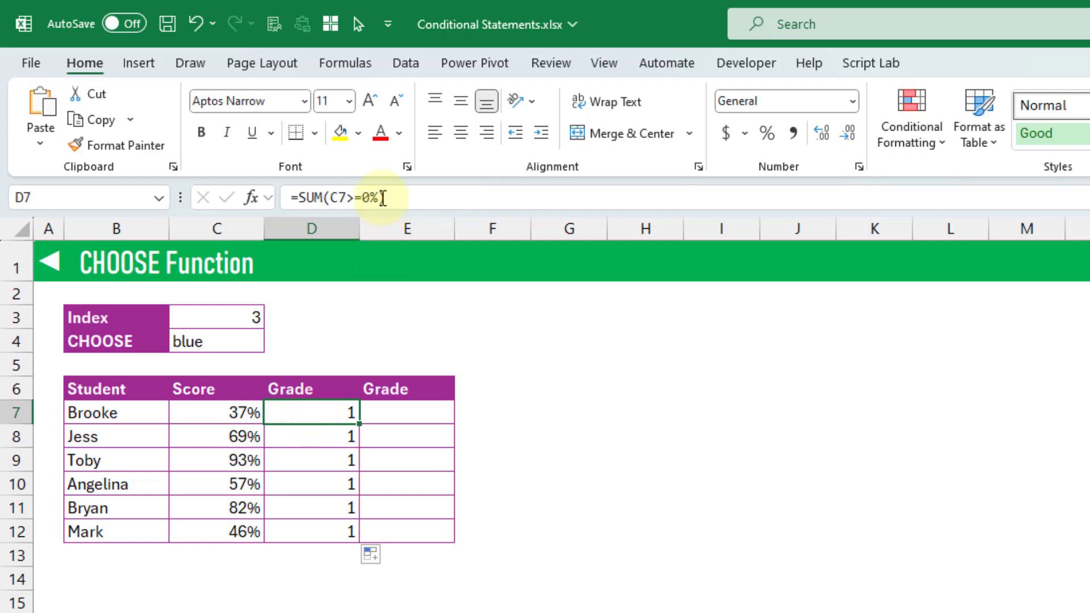
left_click(380, 197)
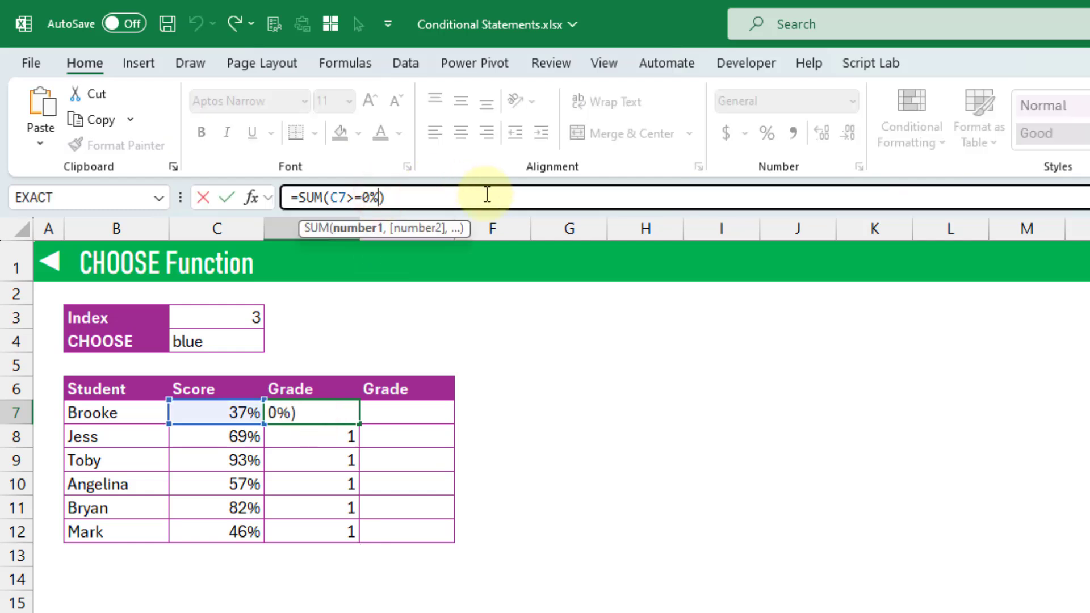
type(",")
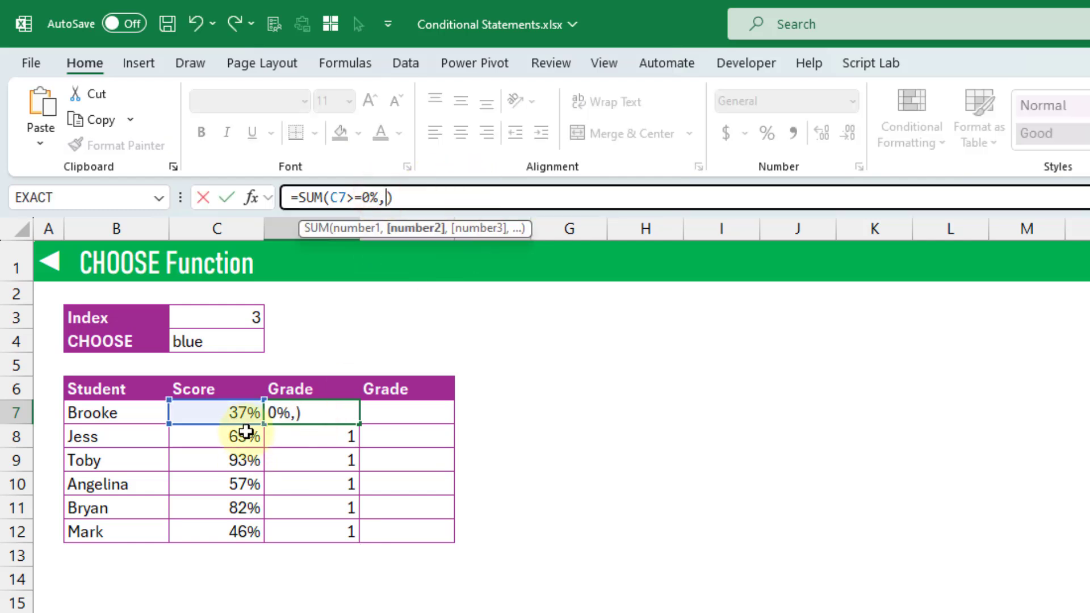
left_click(238, 413)
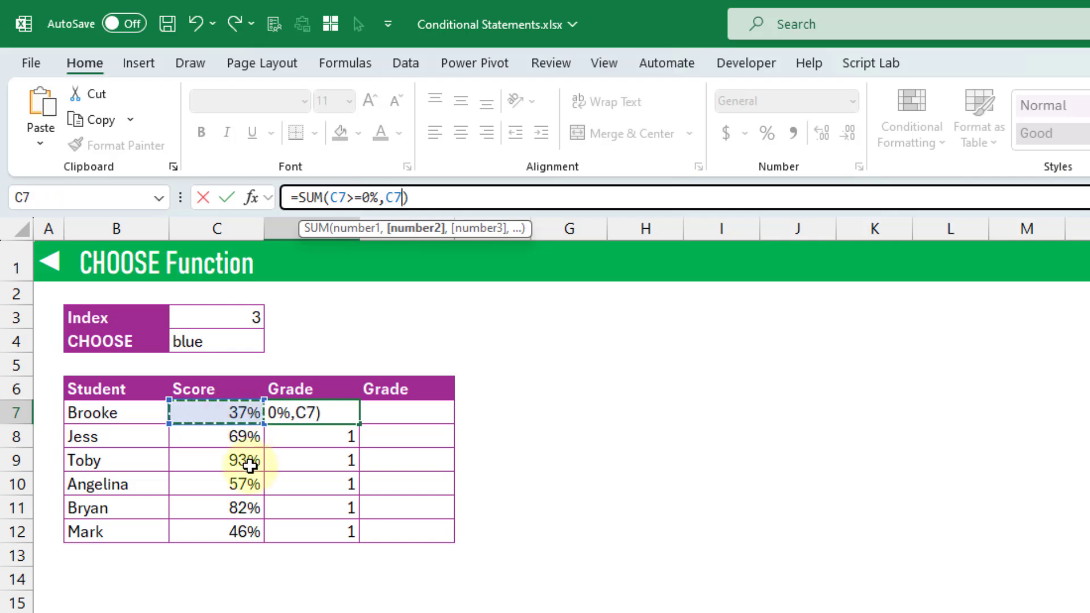
type(">=")
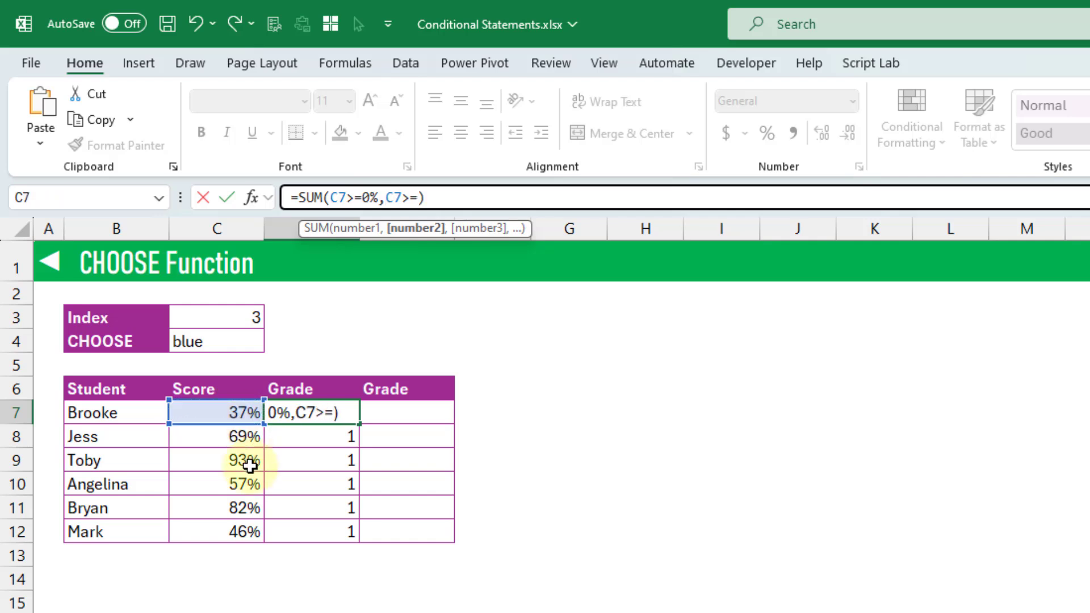
type("50")
key("Return")
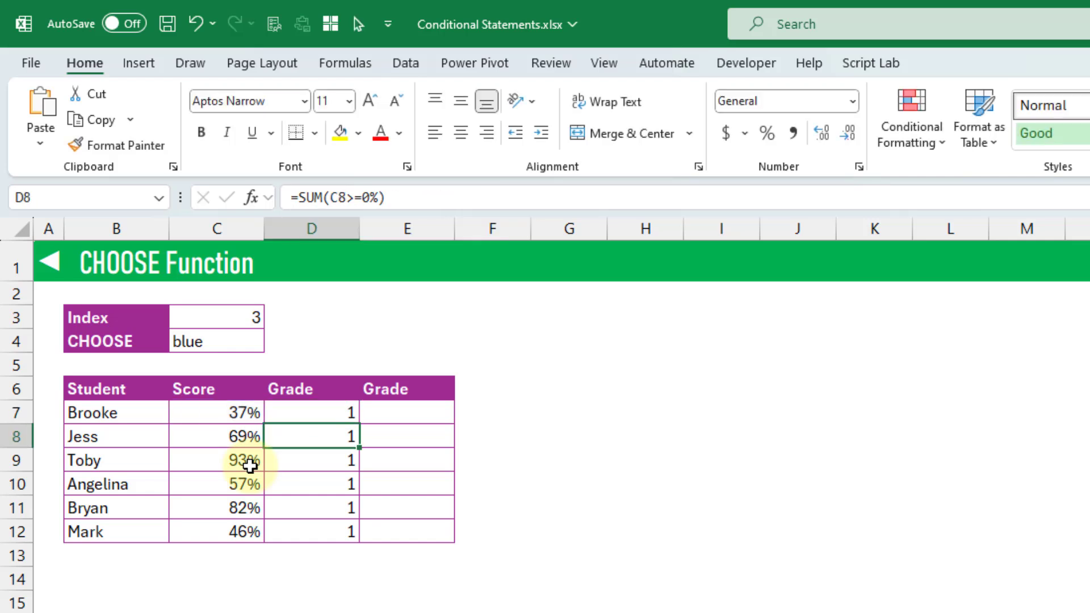
key("Up")
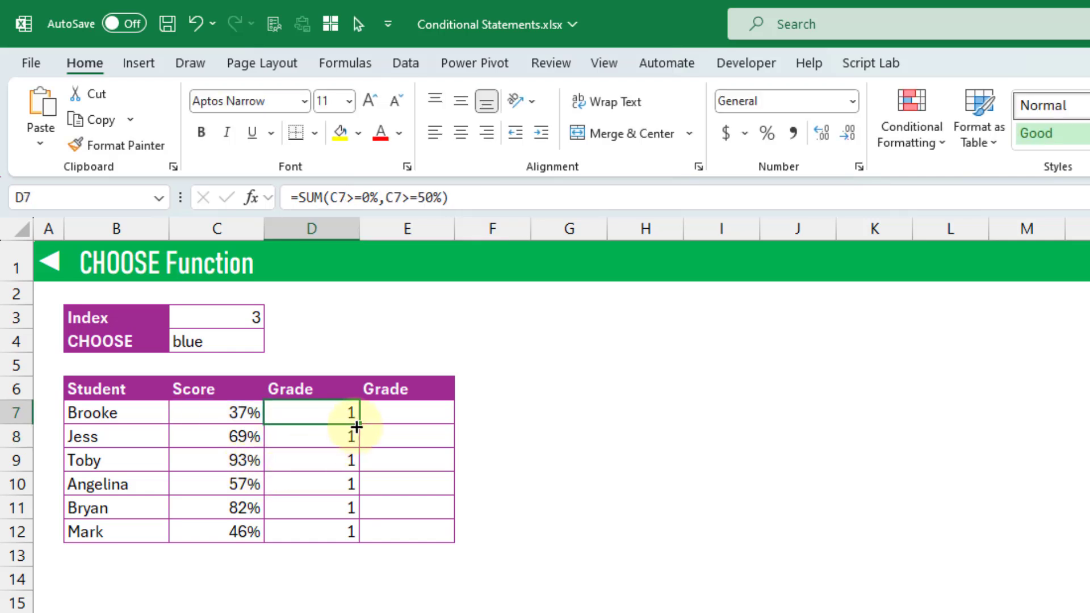
- Copy the two-test SUM formula from D7 down through D12 and compare the formulas in D7 and D8
left_click_drag(359, 424, 364, 535)
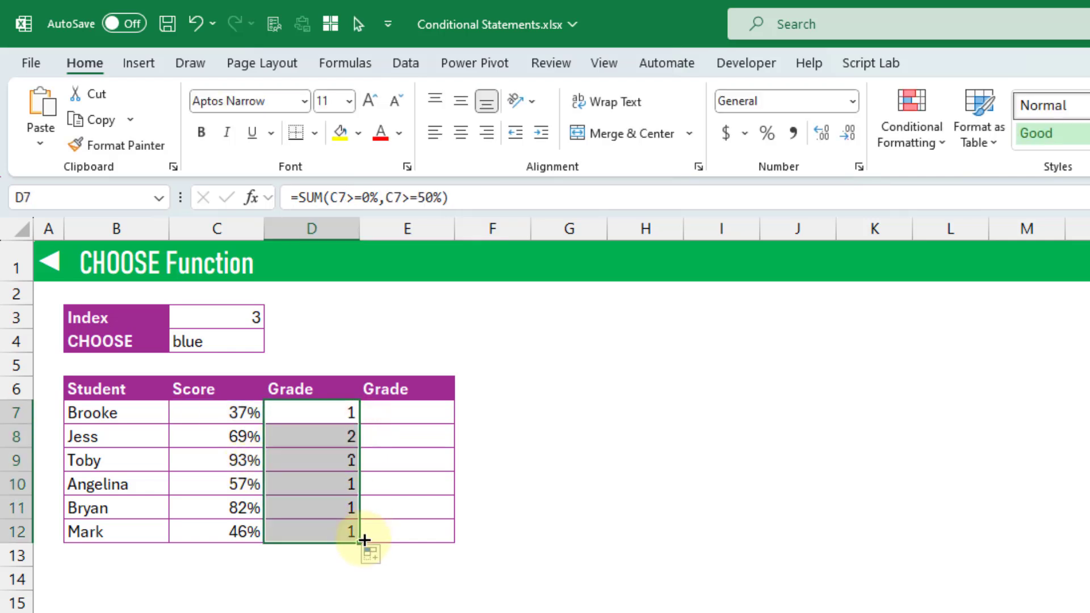
left_click(327, 413)
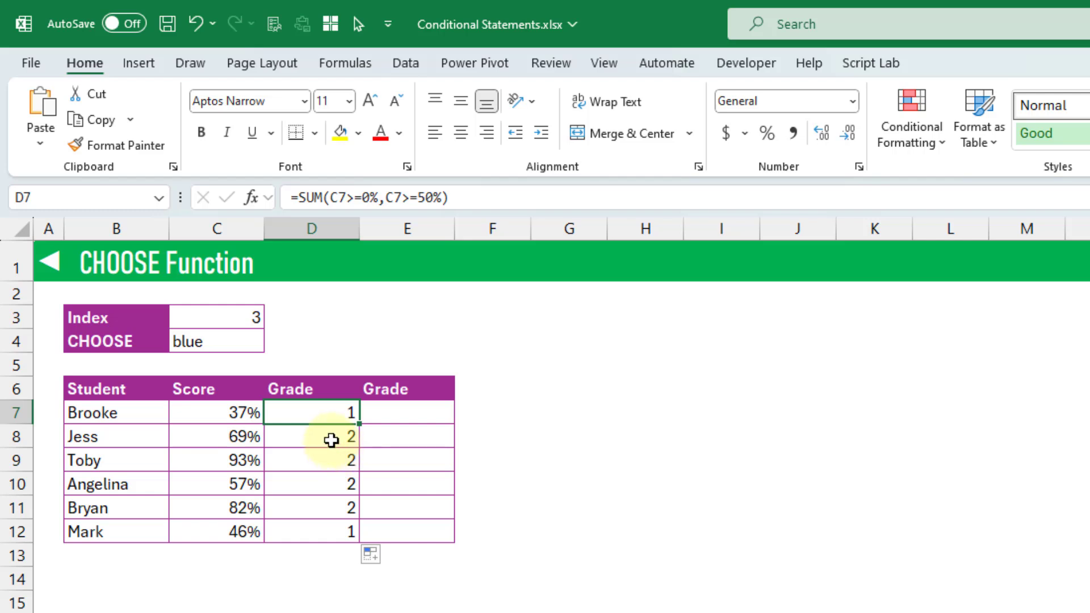
left_click(331, 438)
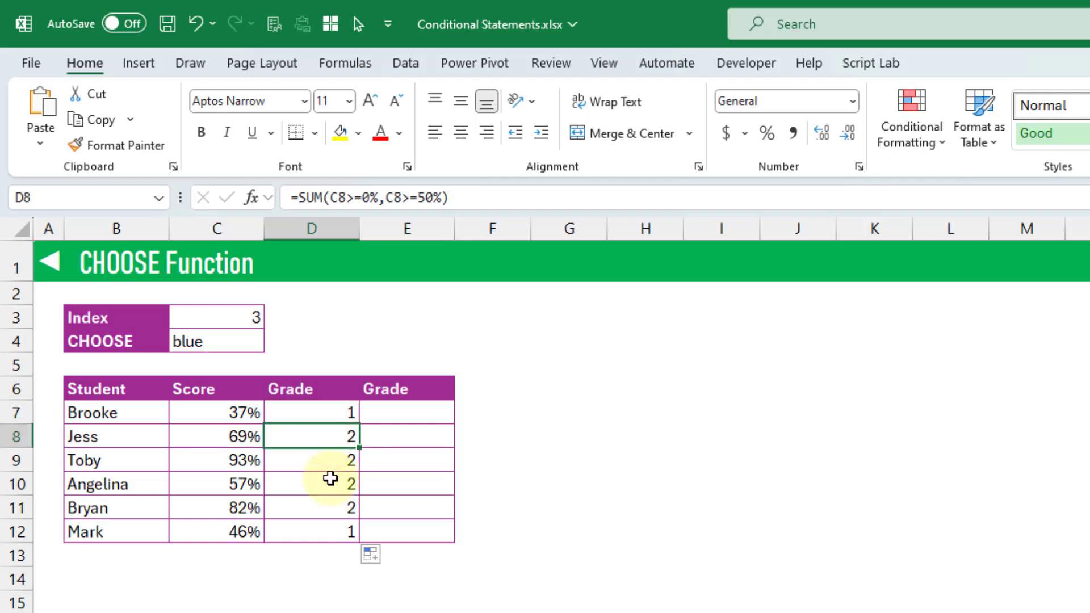
left_click(324, 412)
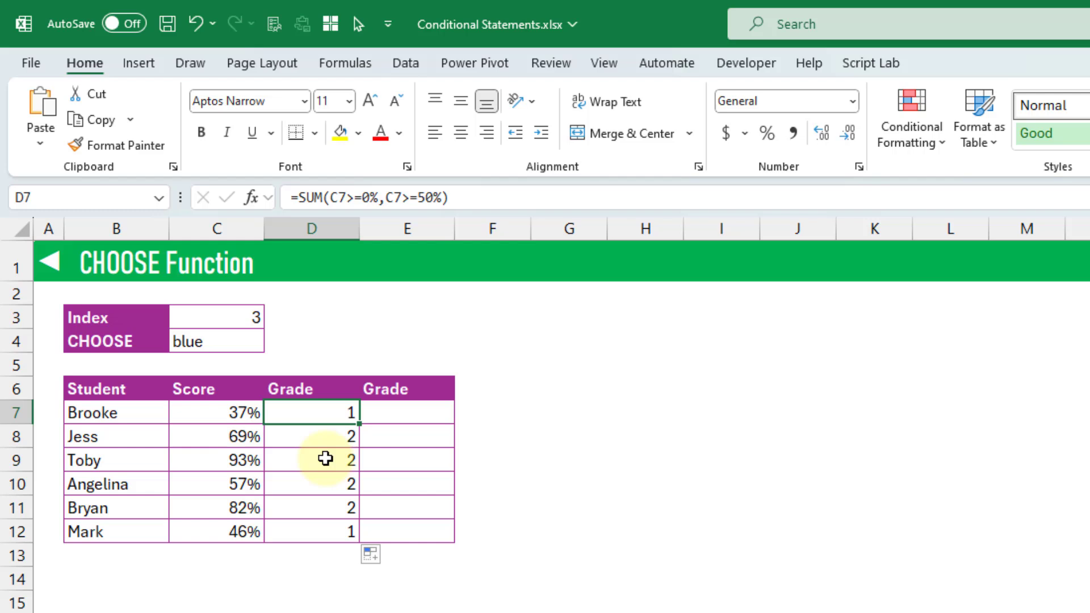
- Wrap the SUM in D7 in a CHOOSE function so it reads =CHOOSE(SUM(C7>=0%,C7>=50%),"F","P")
left_click(298, 197)
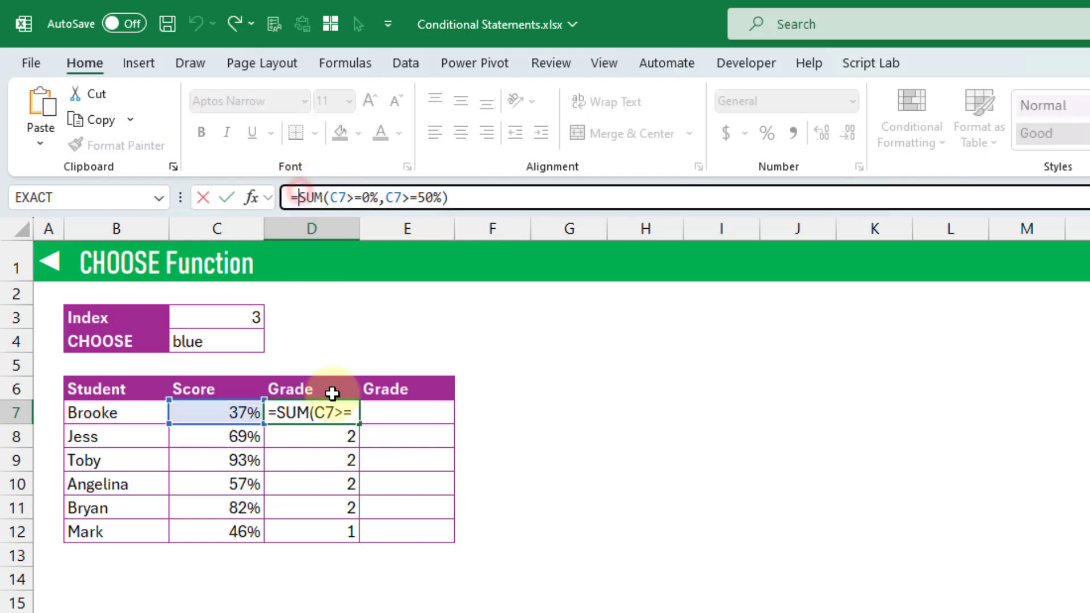
type("choo")
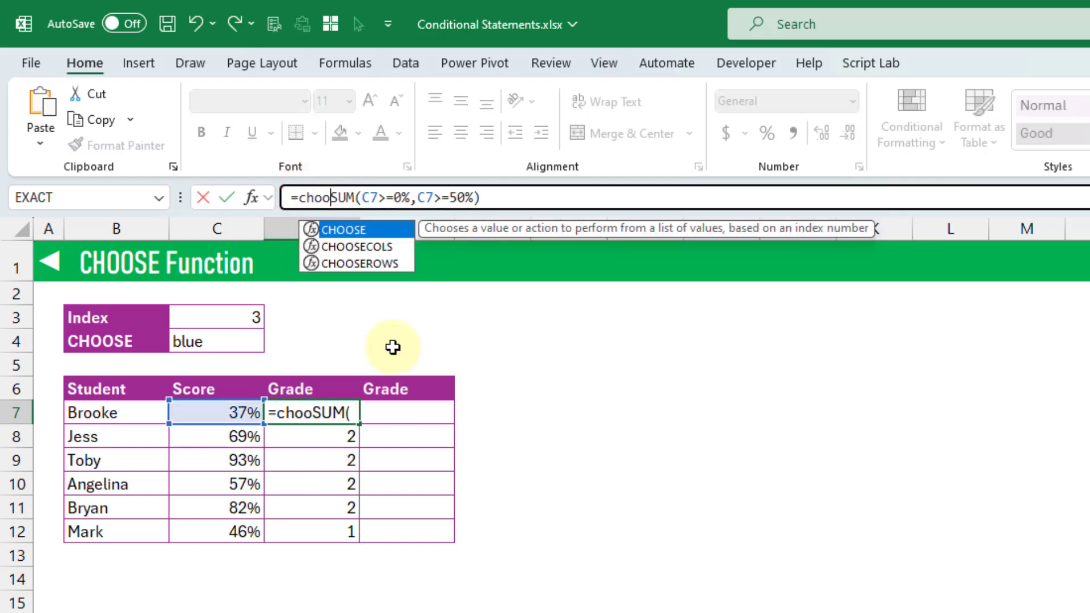
key("Tab")
left_click(531, 192)
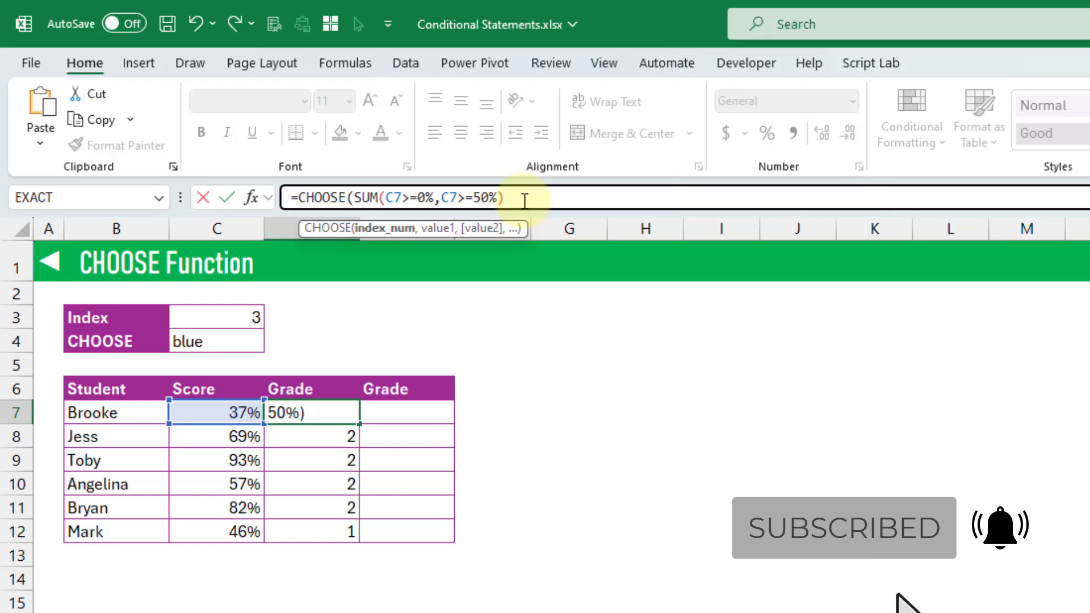
type(",")
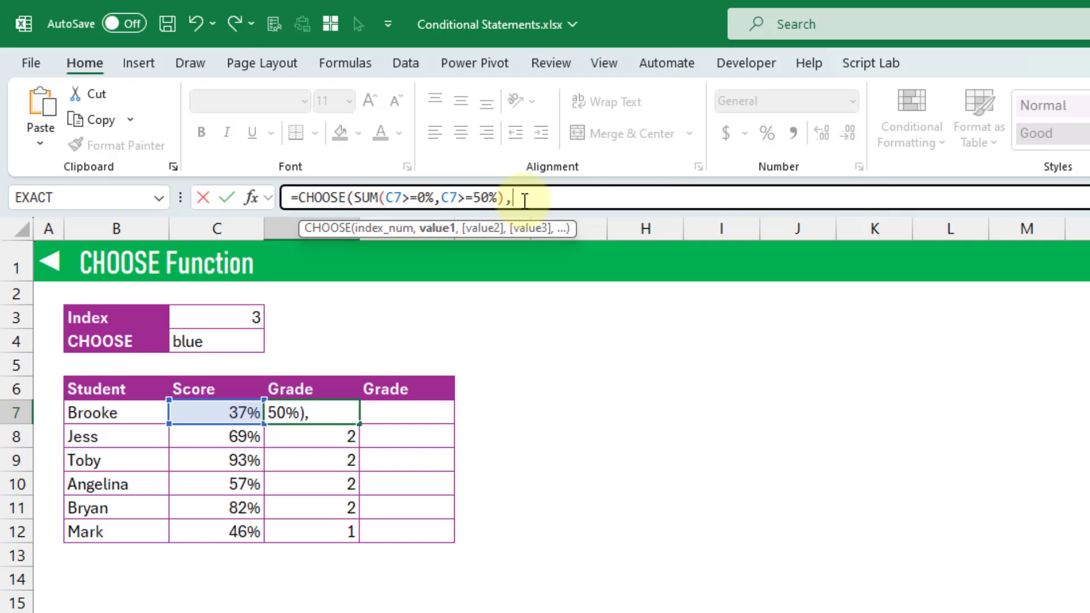
type("\"F\"")
type(",\"")
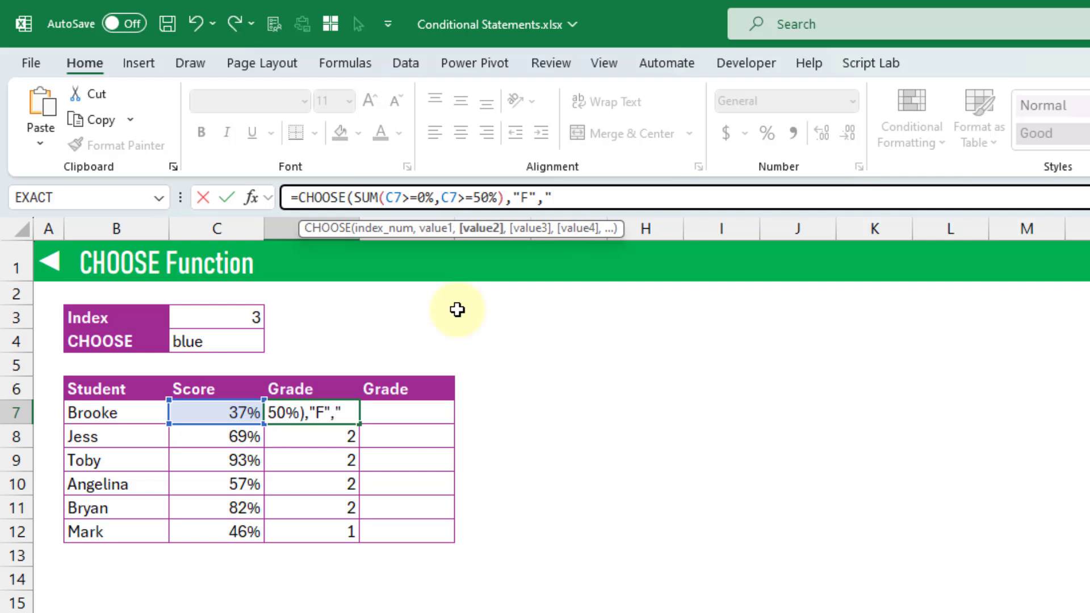
type("P\")")
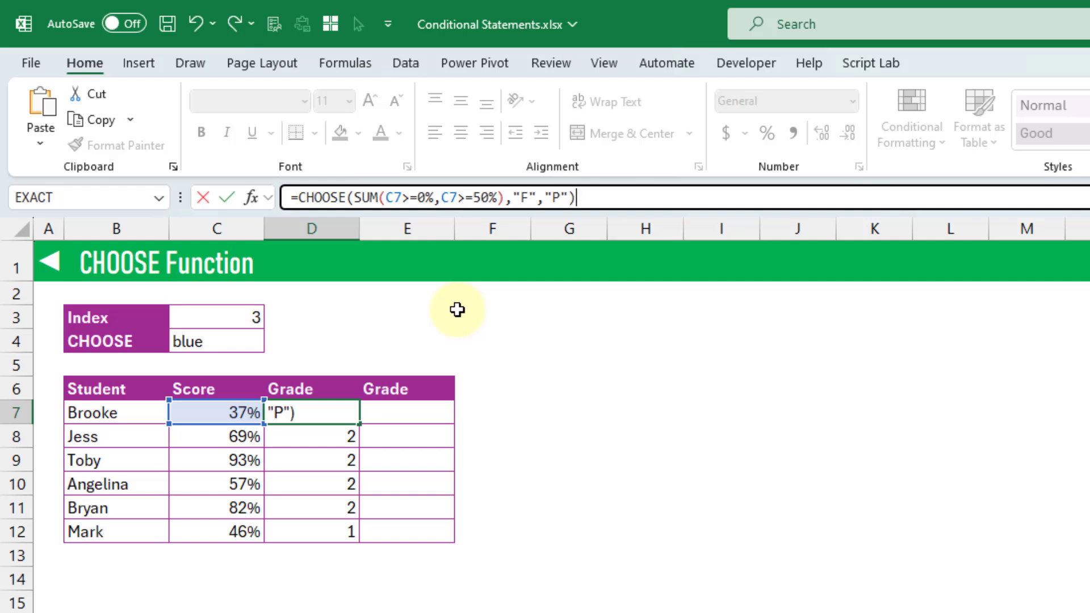
key("Return")
- Copy the CHOOSE formula from D7 down through D12 and check the formulas in D7 and D8
key("Up")
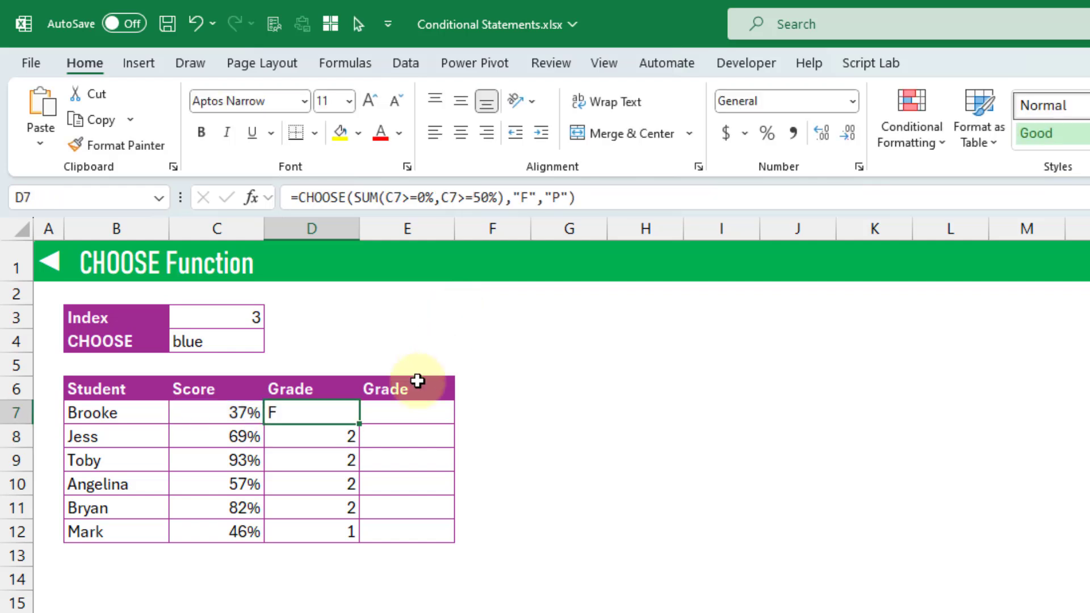
double_click(359, 424)
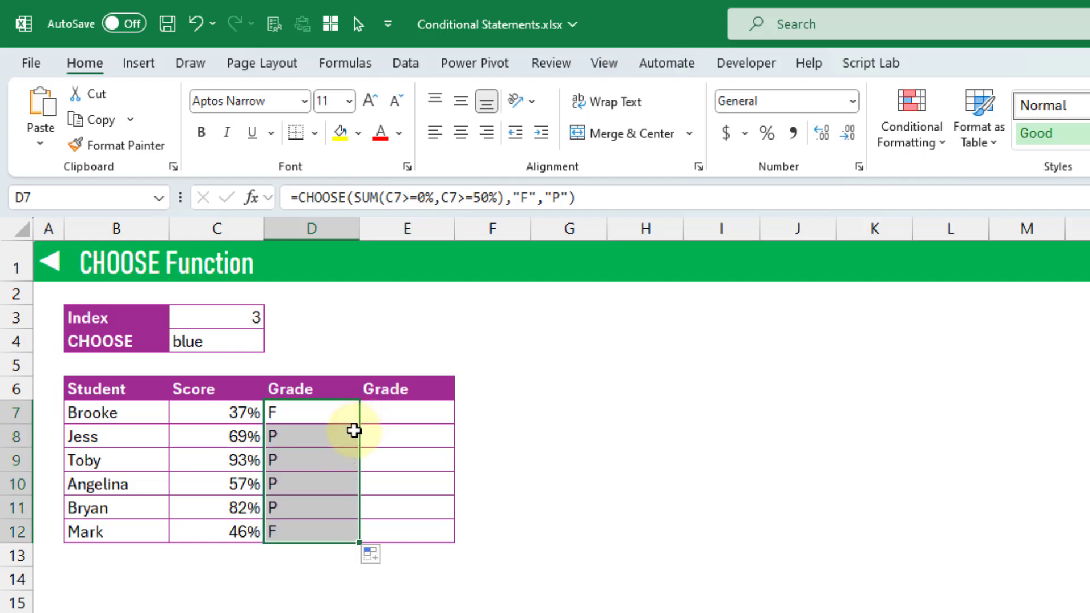
left_click(341, 415)
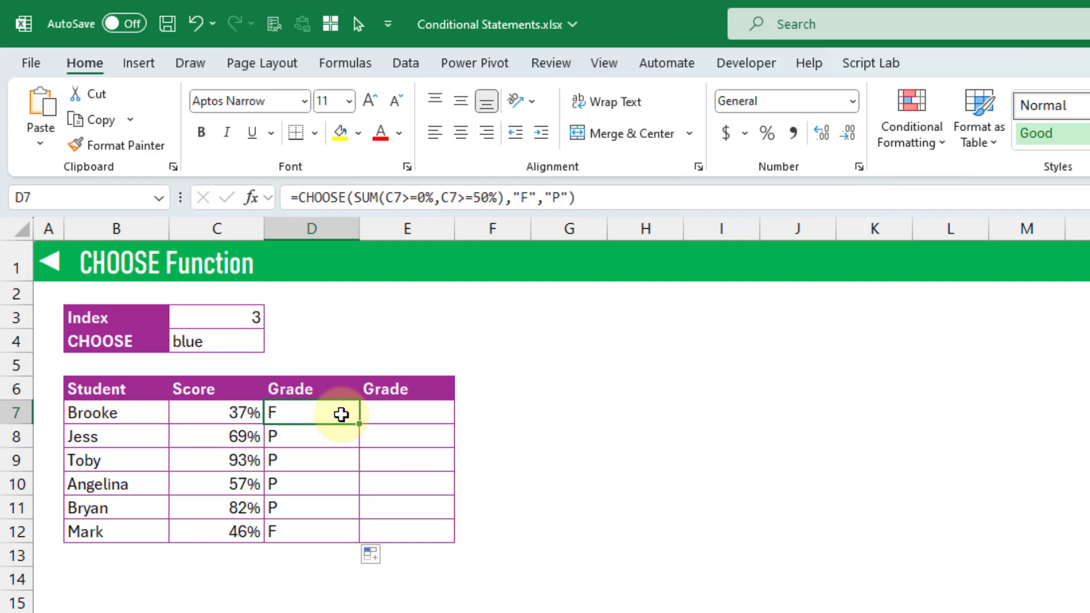
left_click(341, 436)
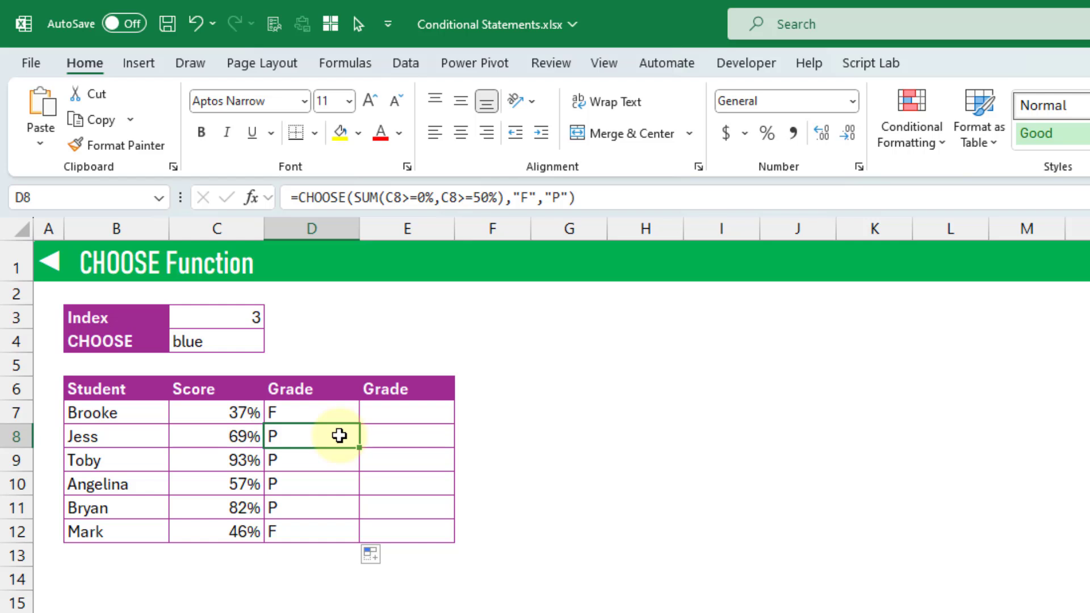
- Start a CHOOSE formula in E7 with a nested SUM as its index and C7>=0% as the first test
left_click(386, 413)
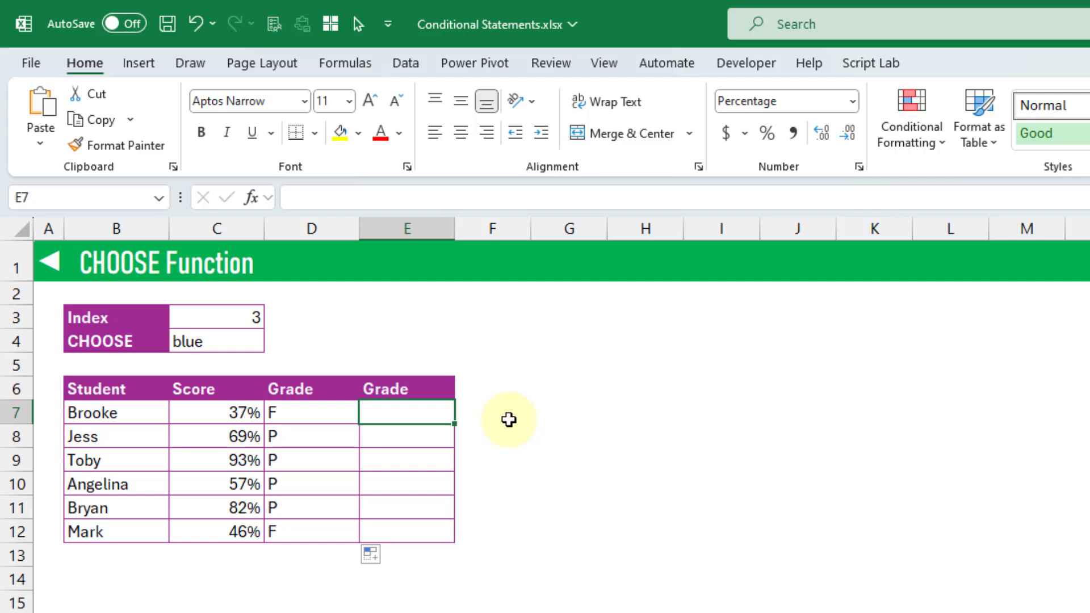
type("=cho")
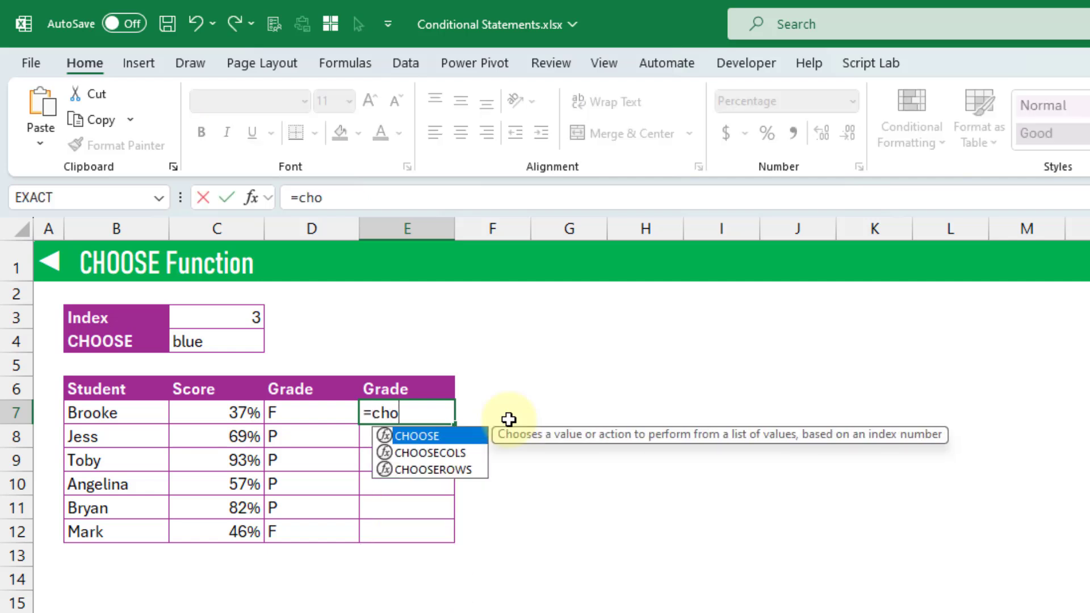
key("Tab")
type("sum")
key("Tab")
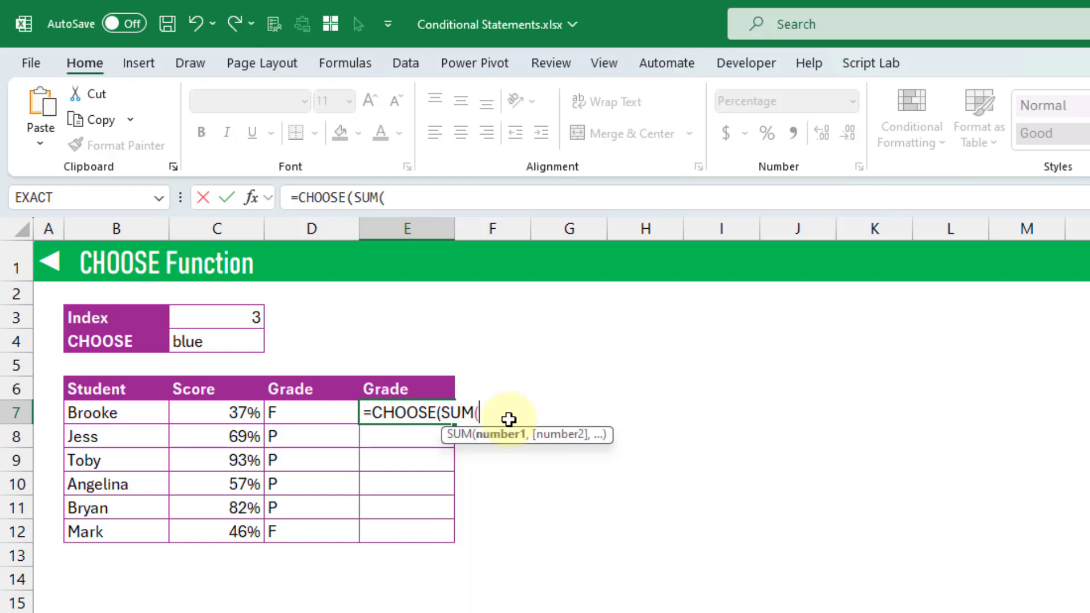
left_click(242, 414)
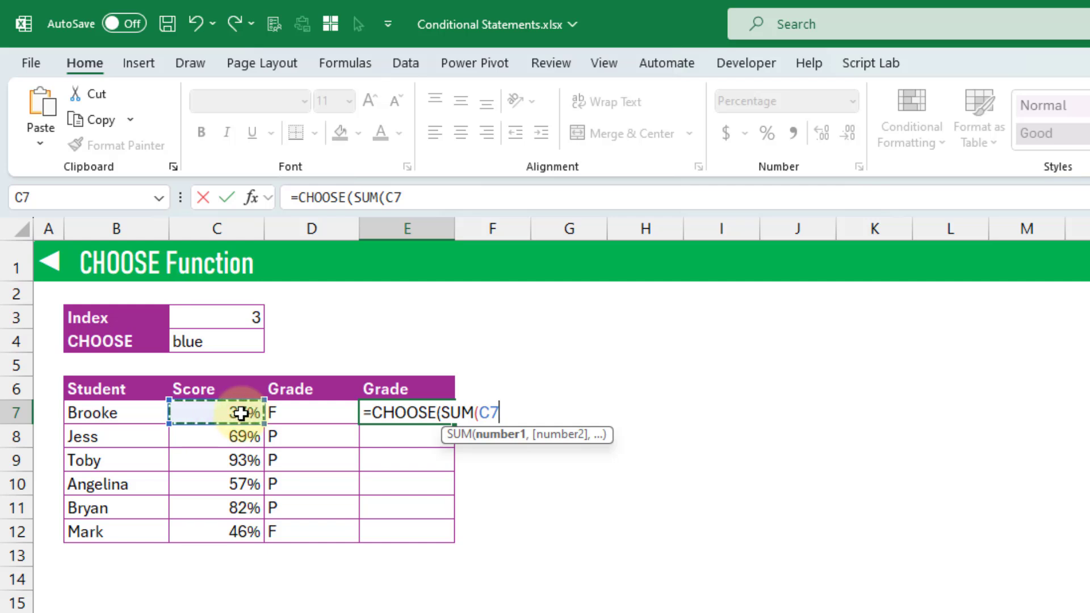
type(">=")
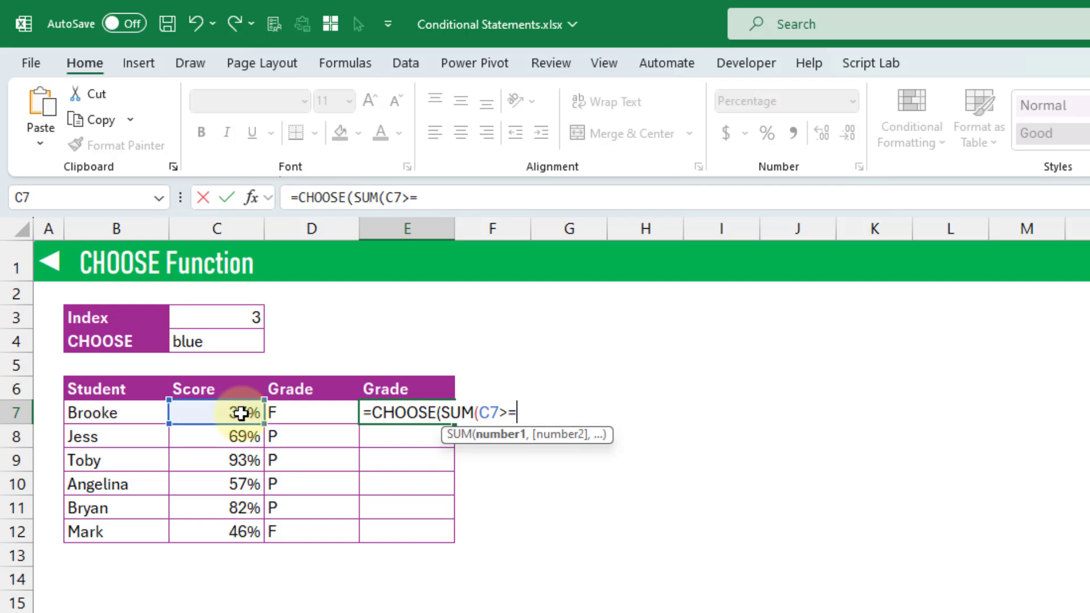
type("0%,")
- Add C7>=50% and C7>=80% as further tests in the E7 formula's SUM and close the SUM function
left_click(242, 414)
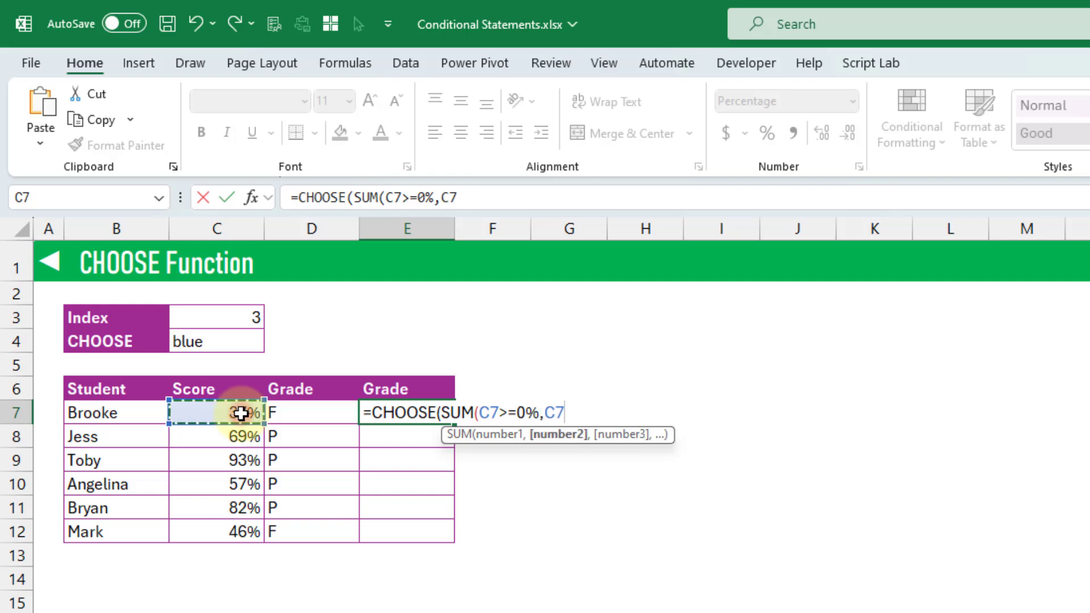
type(">")
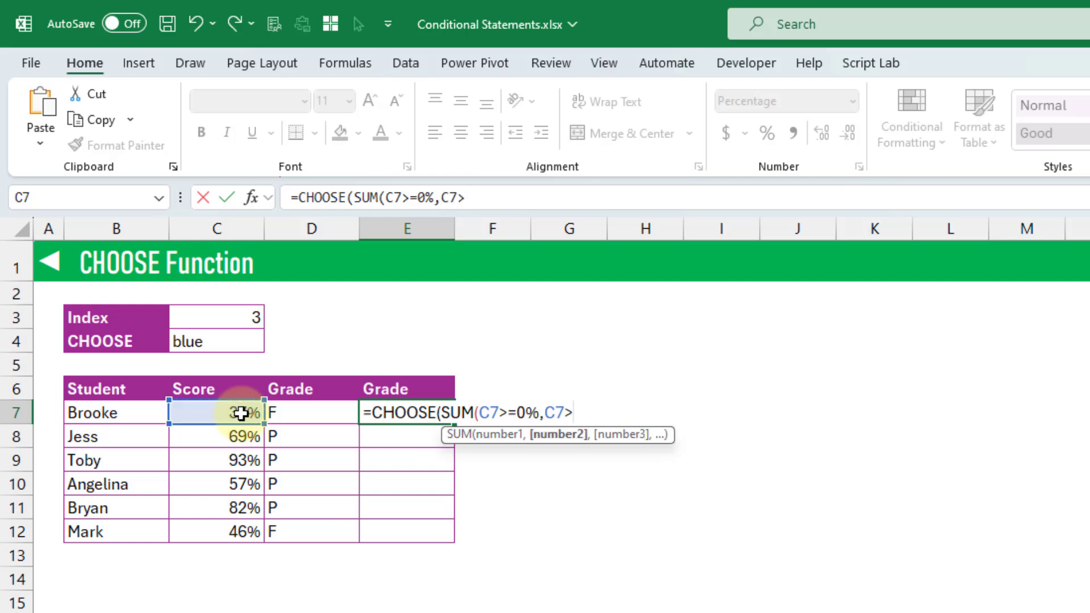
type("=50%,")
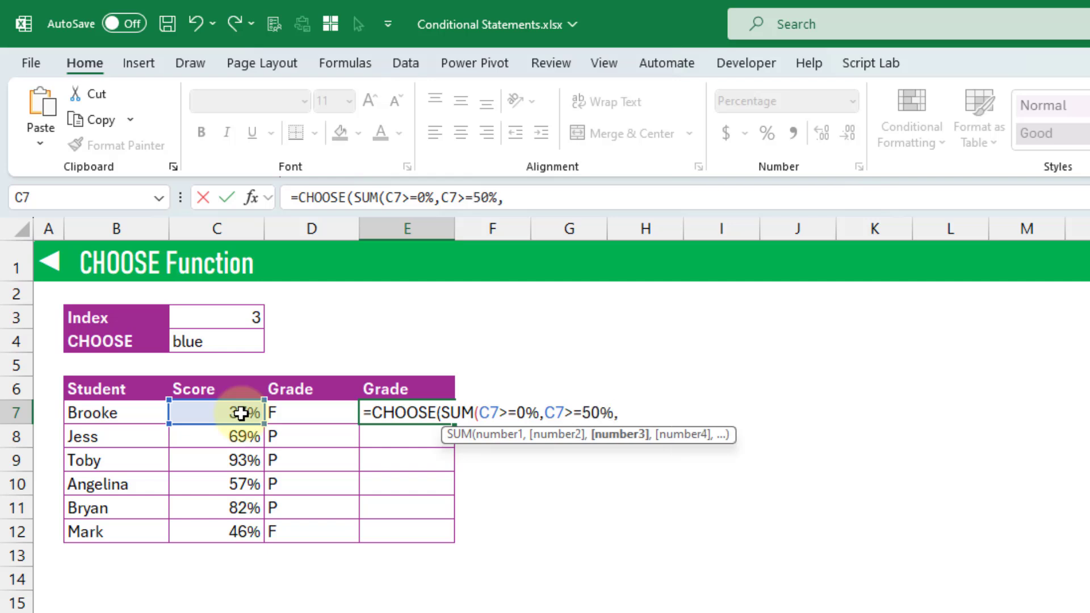
left_click(241, 413)
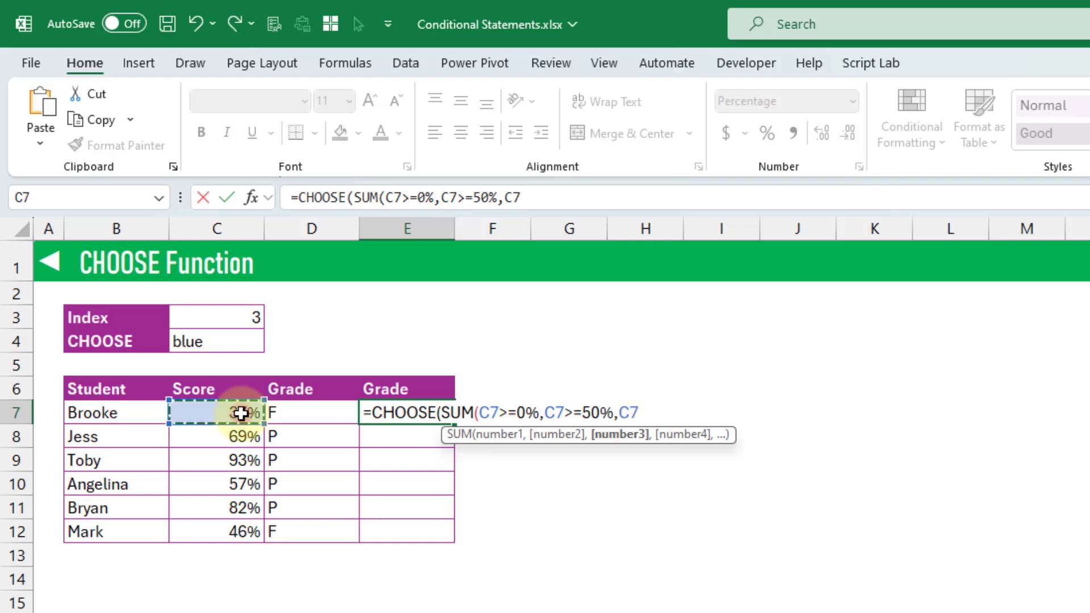
type(">=")
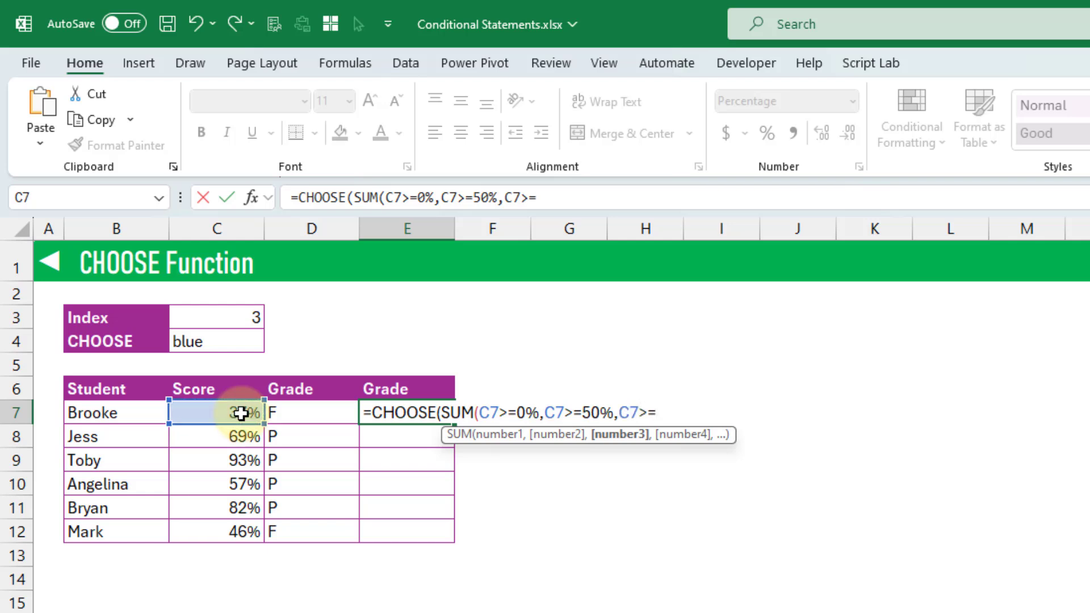
type("80%),")
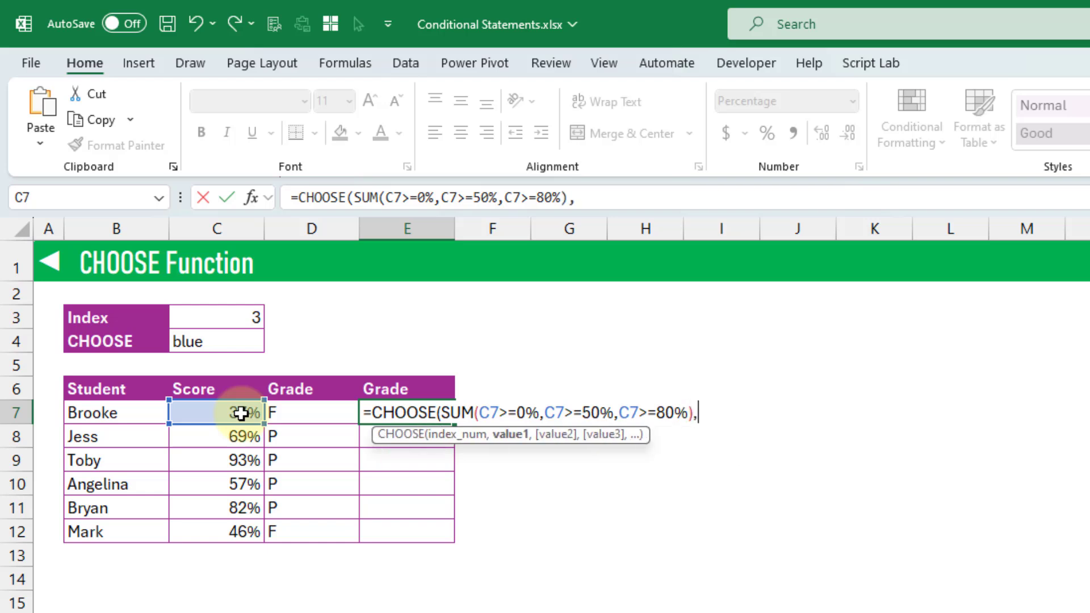
- Complete the E7 CHOOSE formula with the result values "F", "P" and "E" and enter it
type("\"F\",\"P\"")
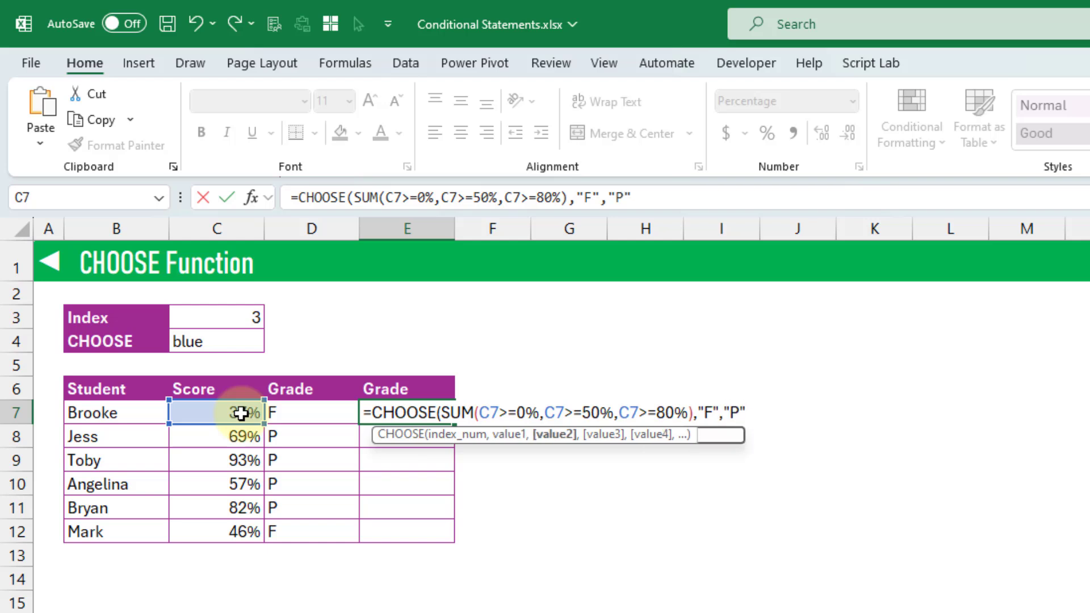
type(",\"E")
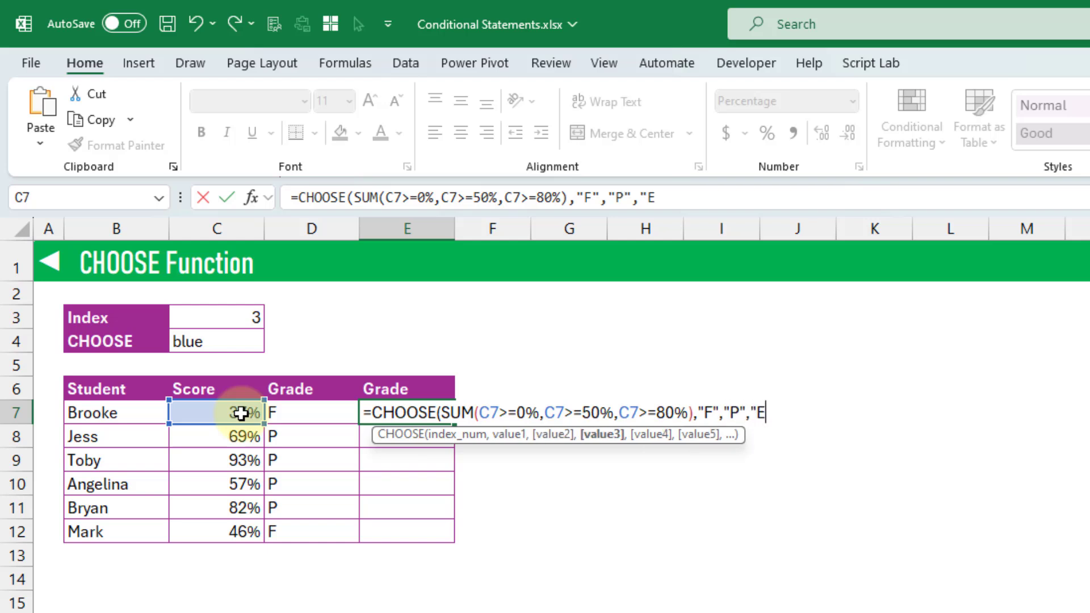
type("\"")
type(")")
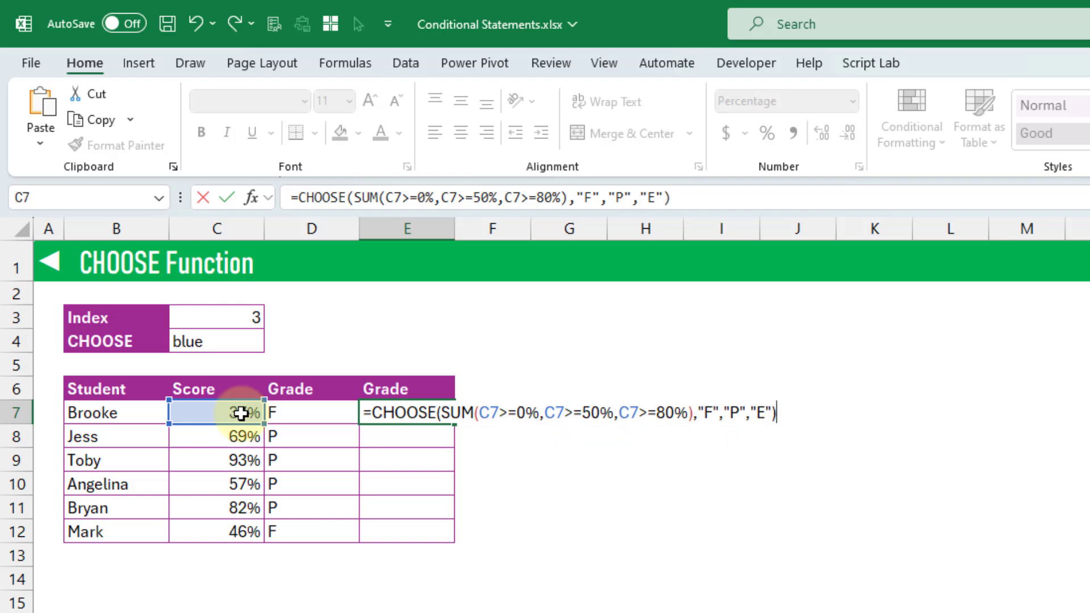
key("Return")
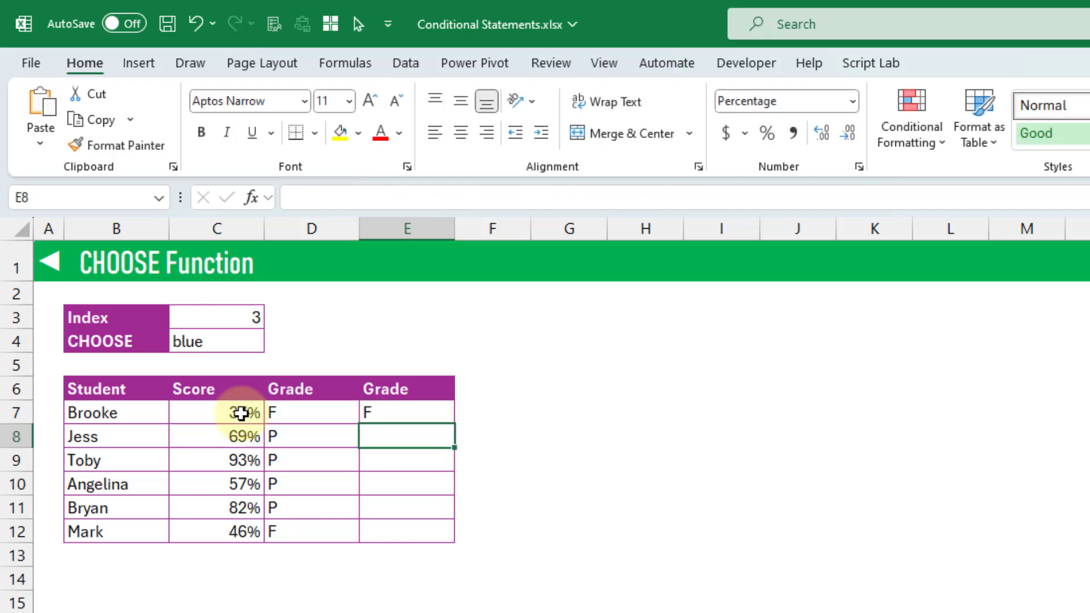
- Copy the three-grade CHOOSE formula from E7 down through E12 and review the formulas in E7, E8 and E9
left_click(393, 414)
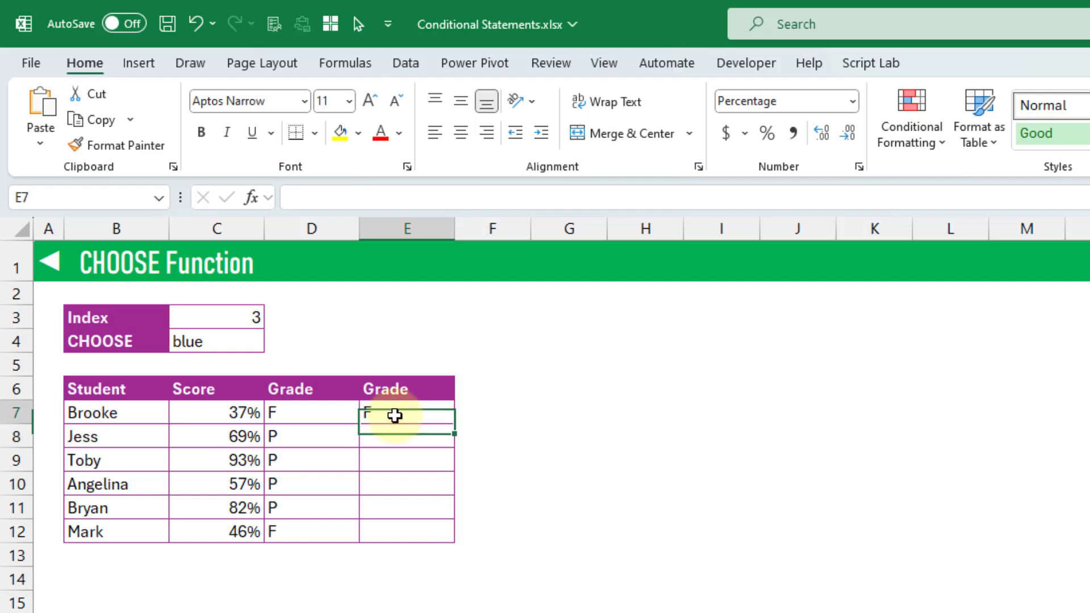
double_click(458, 423)
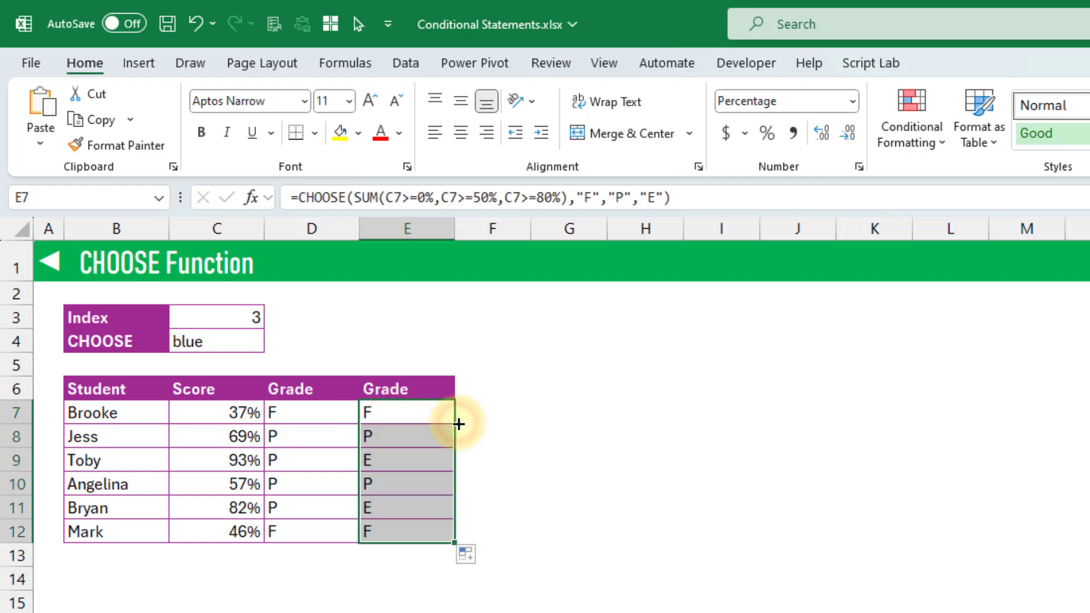
left_click(424, 409)
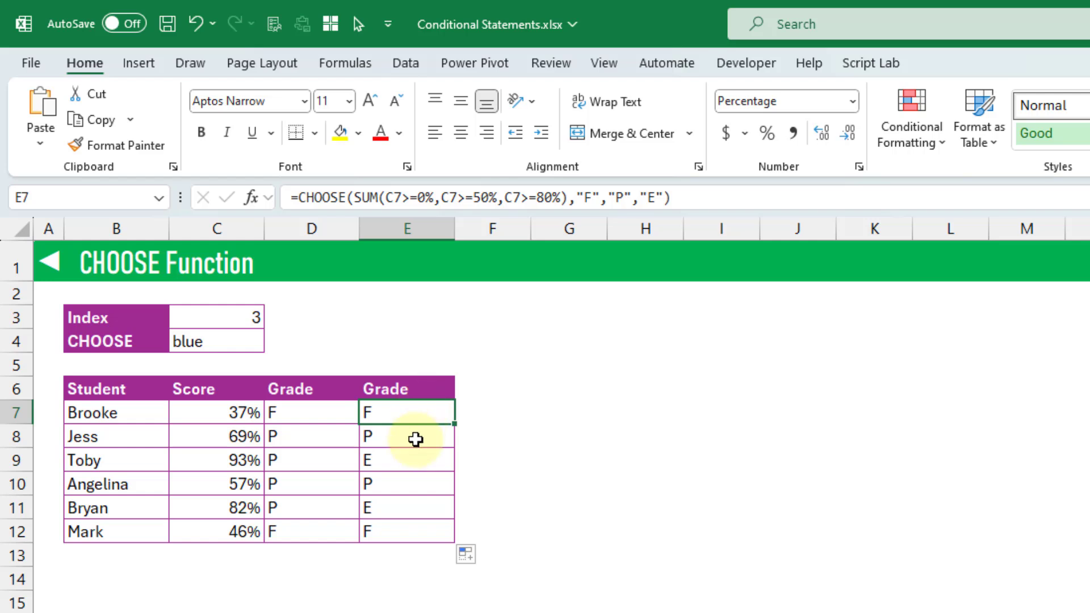
left_click(419, 433)
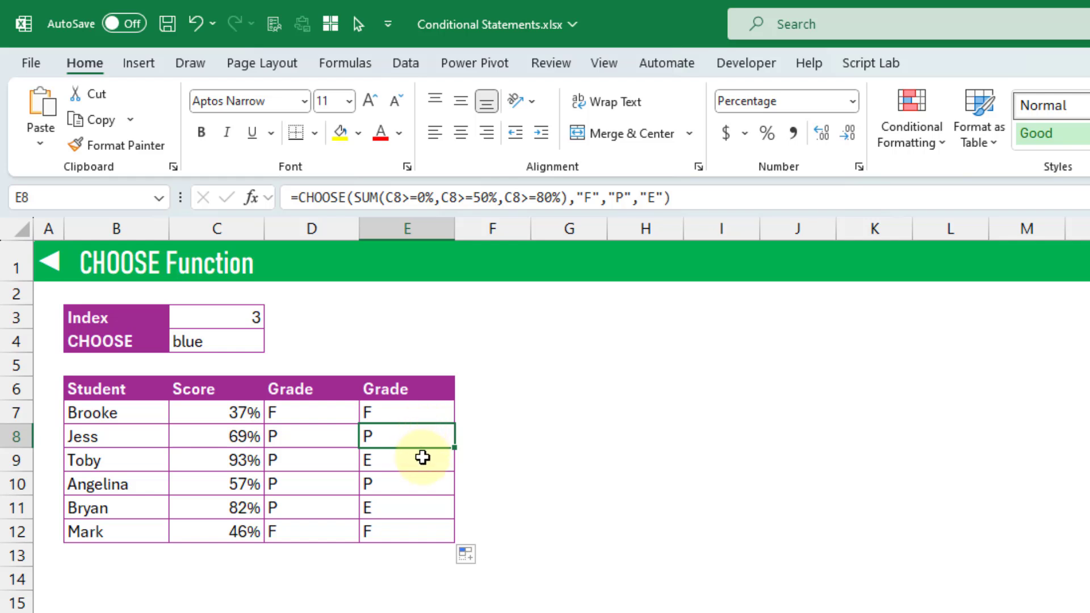
left_click(424, 454)
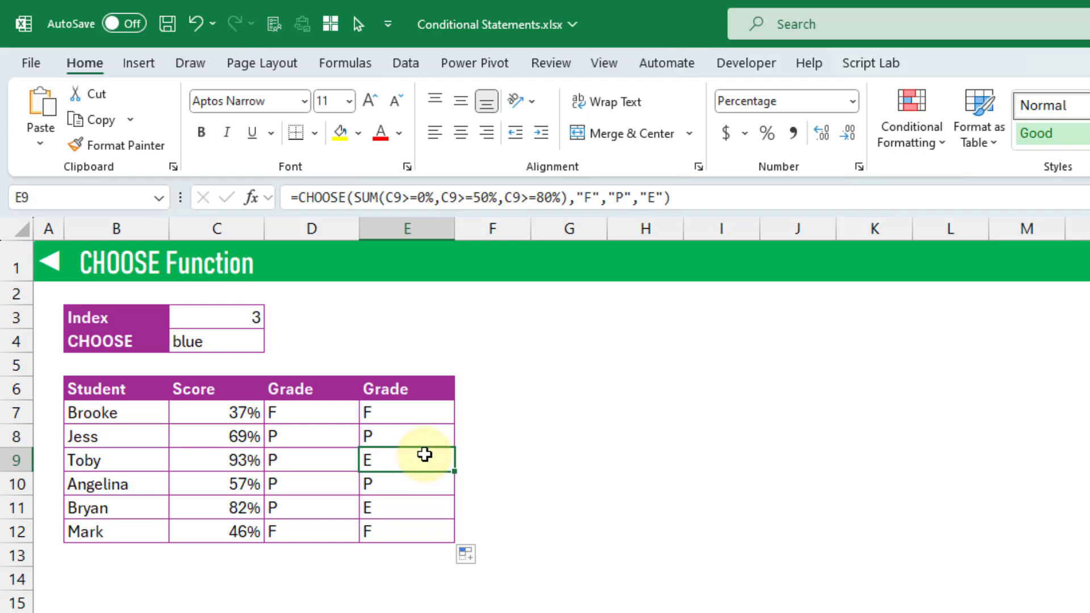
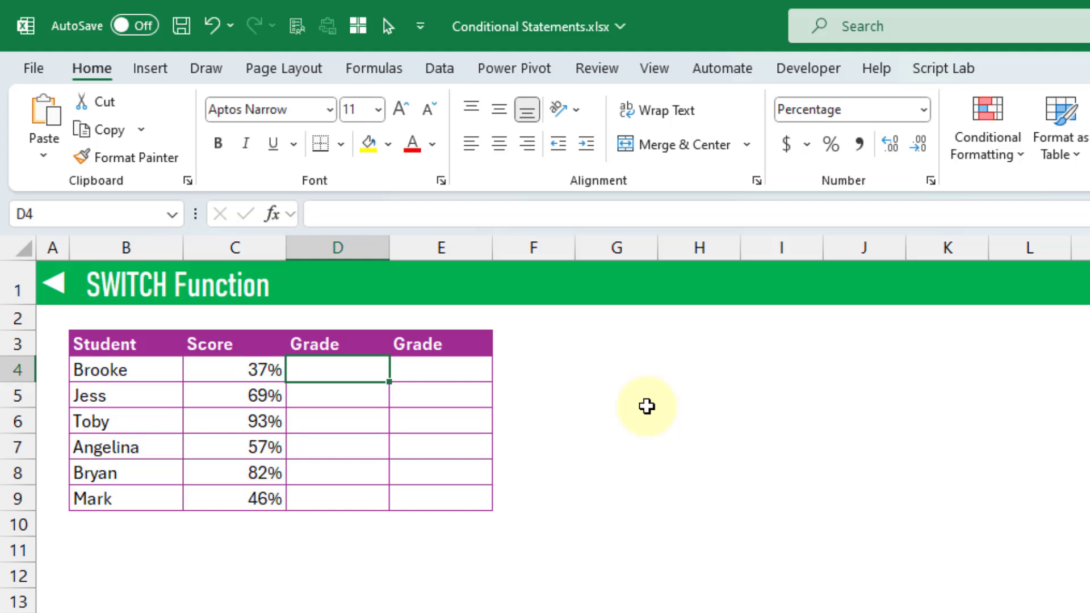
- Start a SWITCH formula in D4 with TRUE as the expression and C4>=50% as the first value to match
type("=sw")
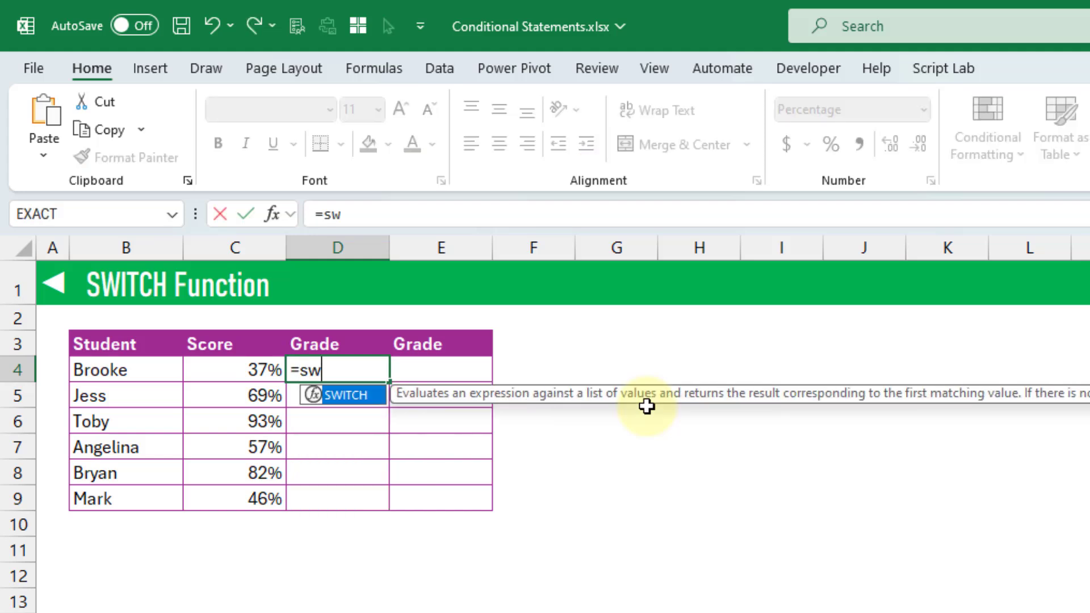
key("Tab")
type("true")
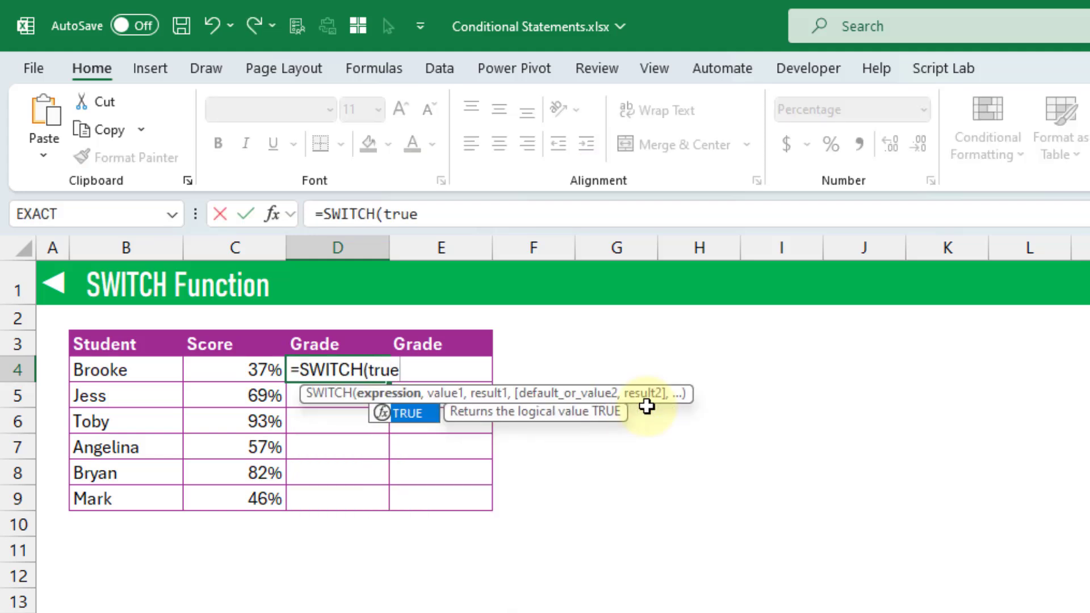
key("Tab")
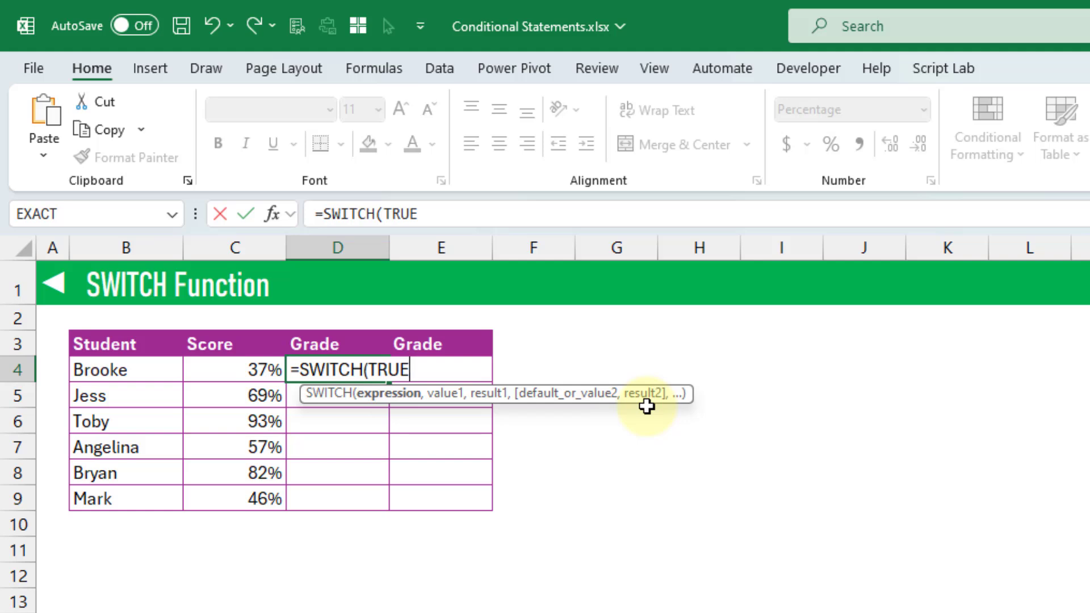
type(",")
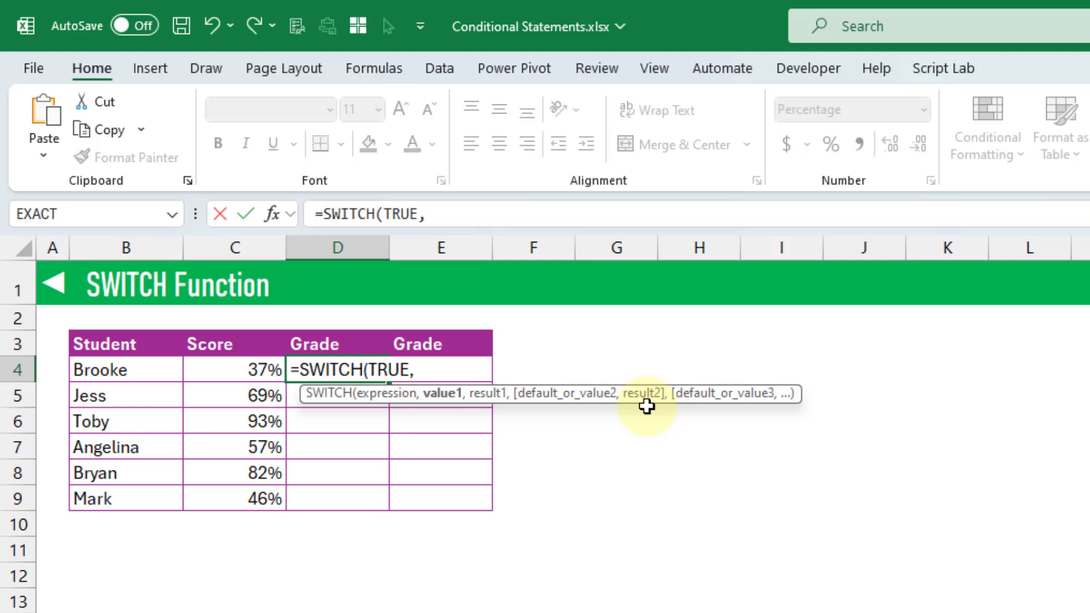
left_click(254, 372)
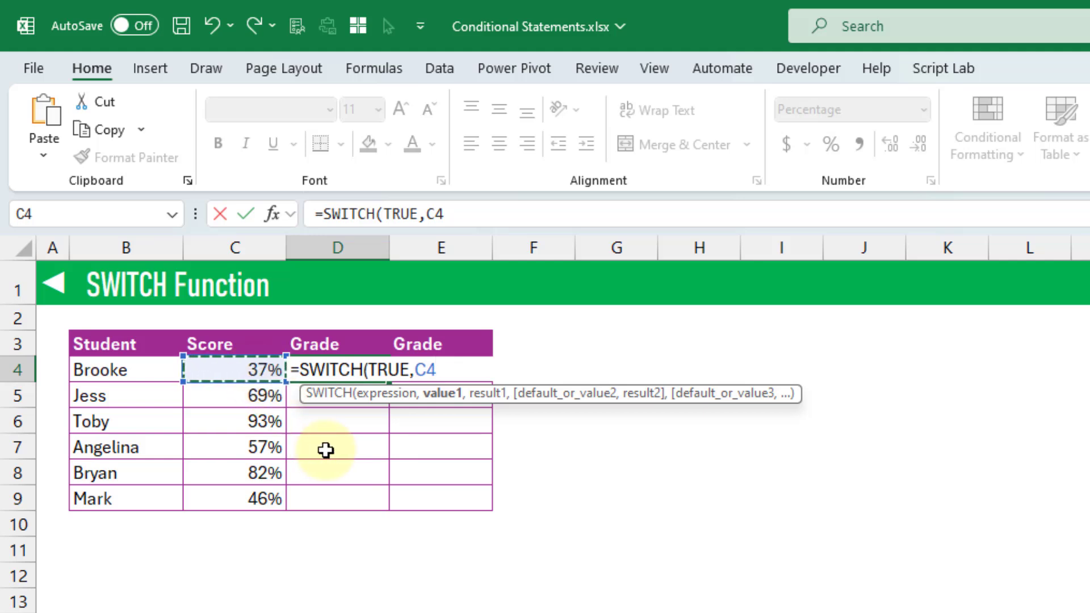
type(">")
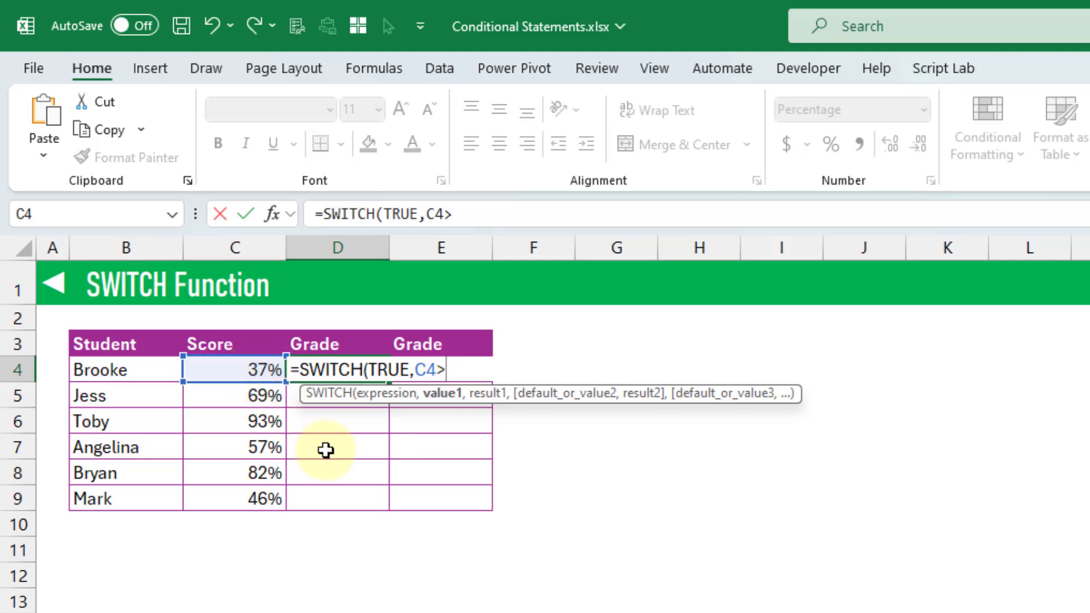
type("=50%")
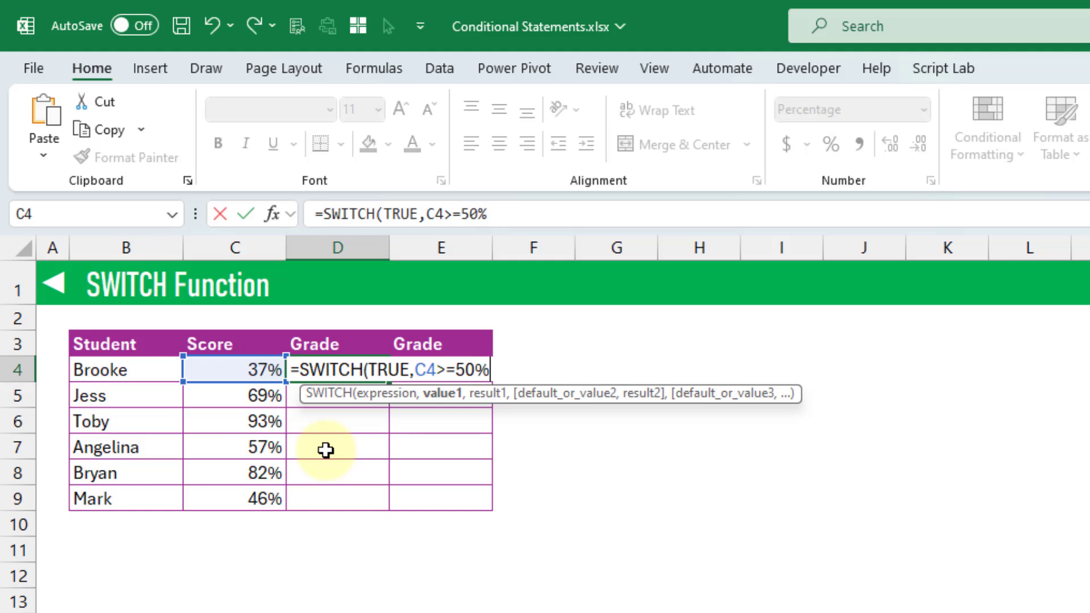
type(",")
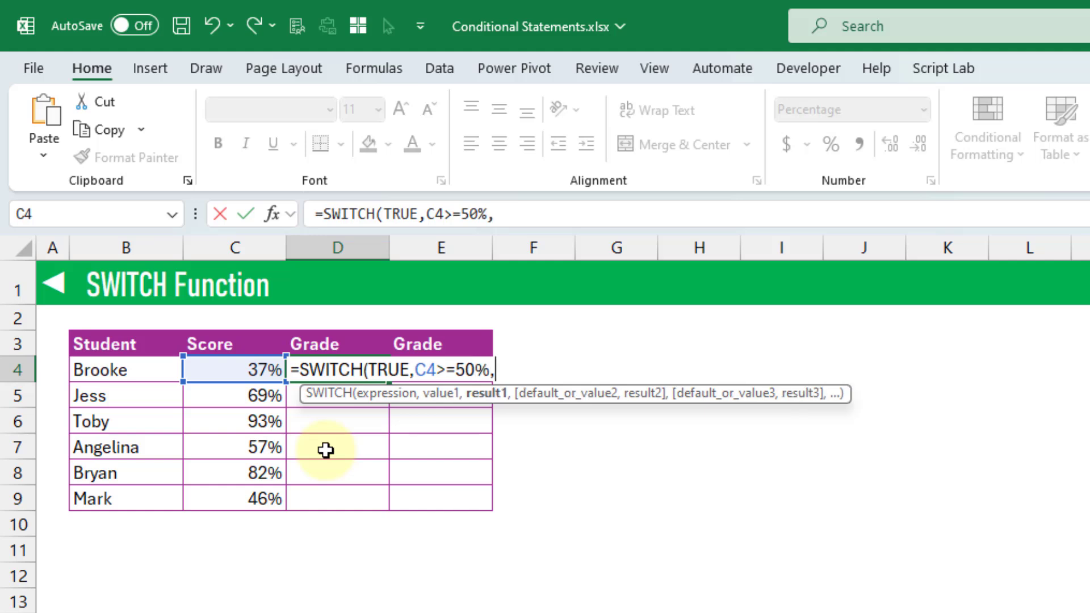
- Complete the D4 SWITCH formula with "P" as the result and "F" as the default, and enter it
type("\"P\",")
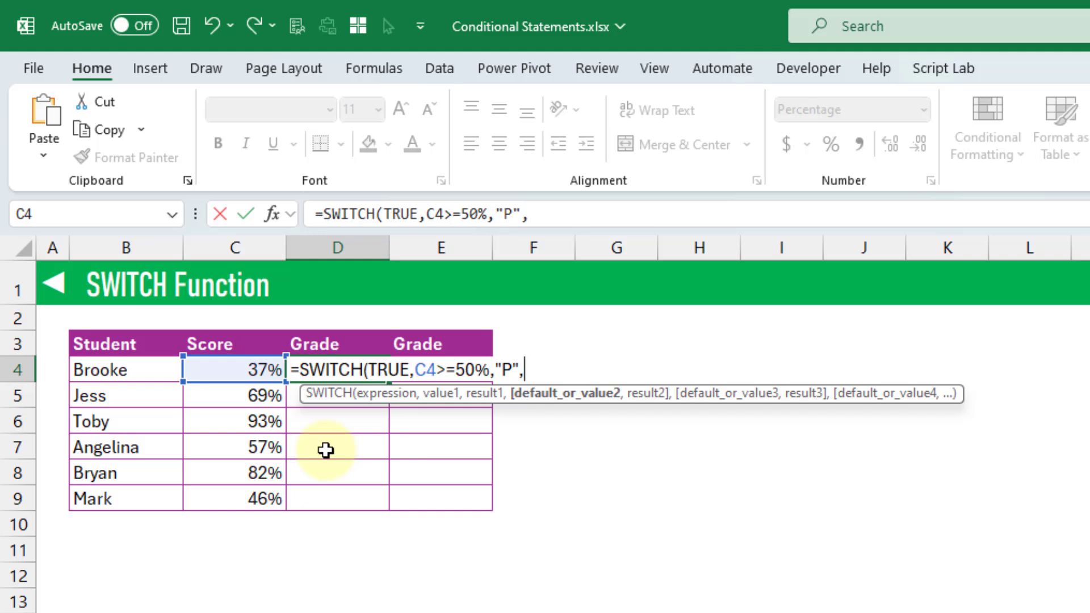
type("\"F\")")
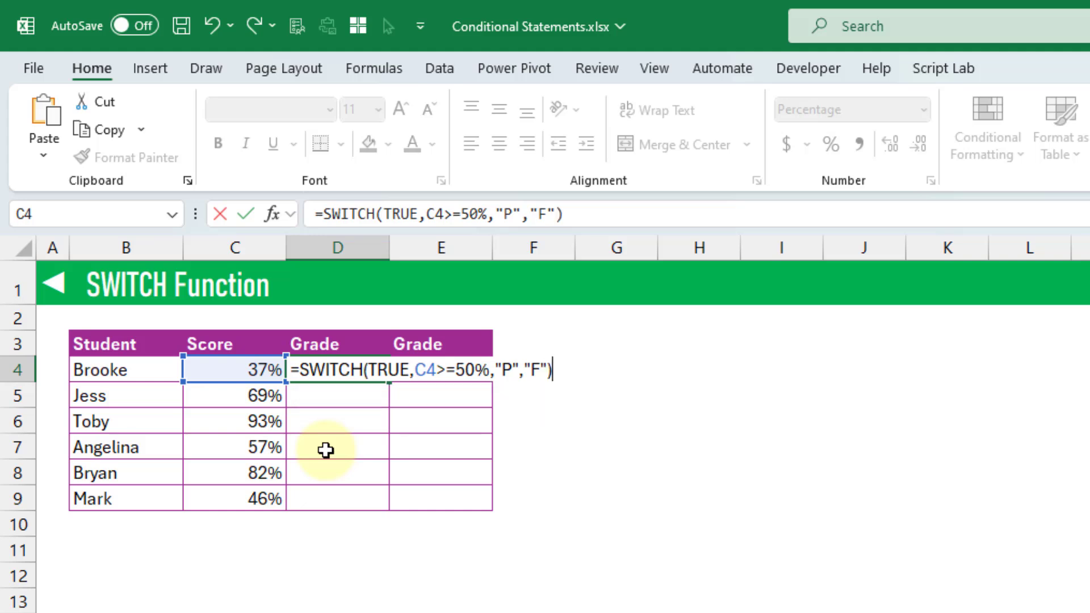
key("Return")
- Copy the SWITCH formula from D4 down through D9 and review the formulas in D4 and D5
key("Up")
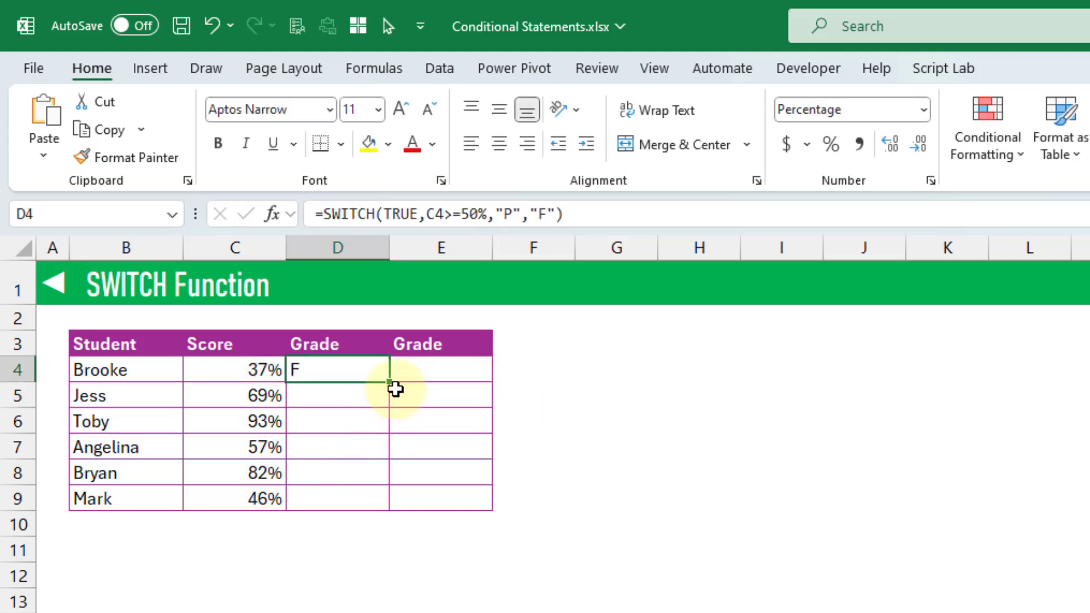
double_click(390, 382)
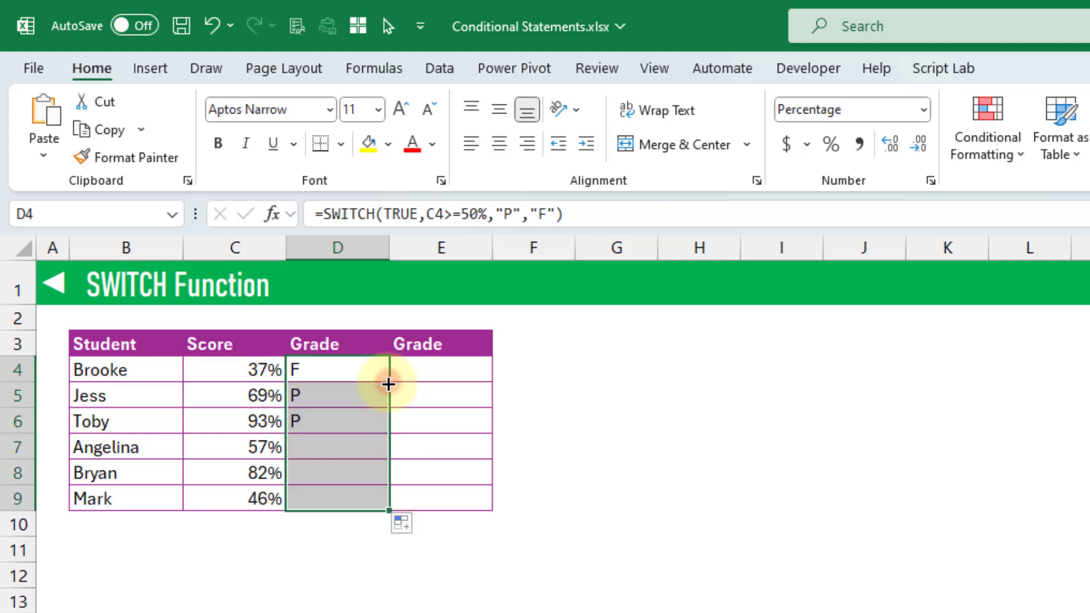
left_click(347, 395)
left_click(349, 367)
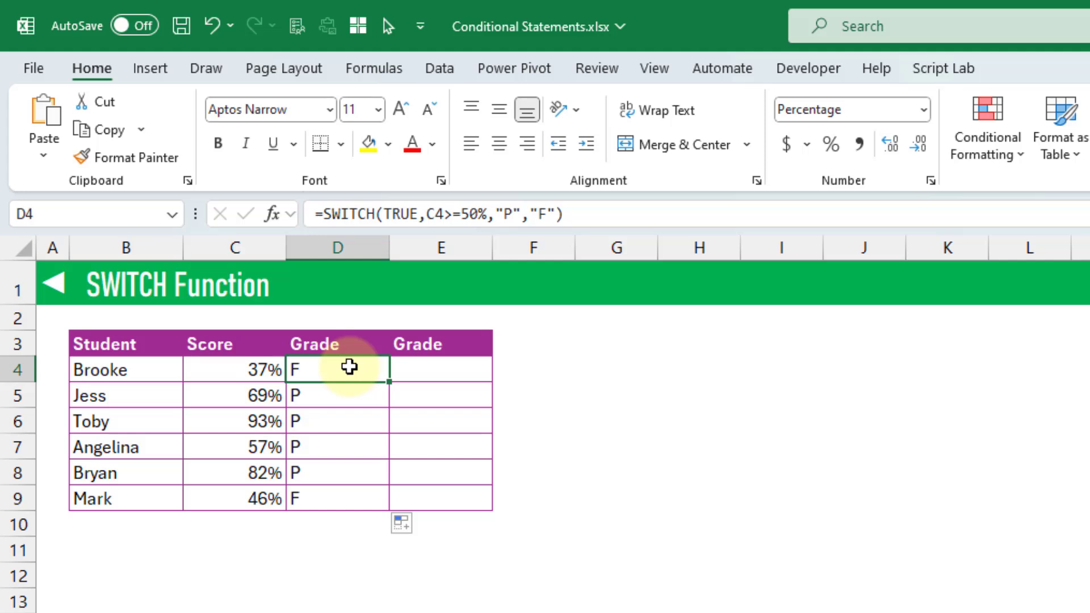
left_click(350, 400)
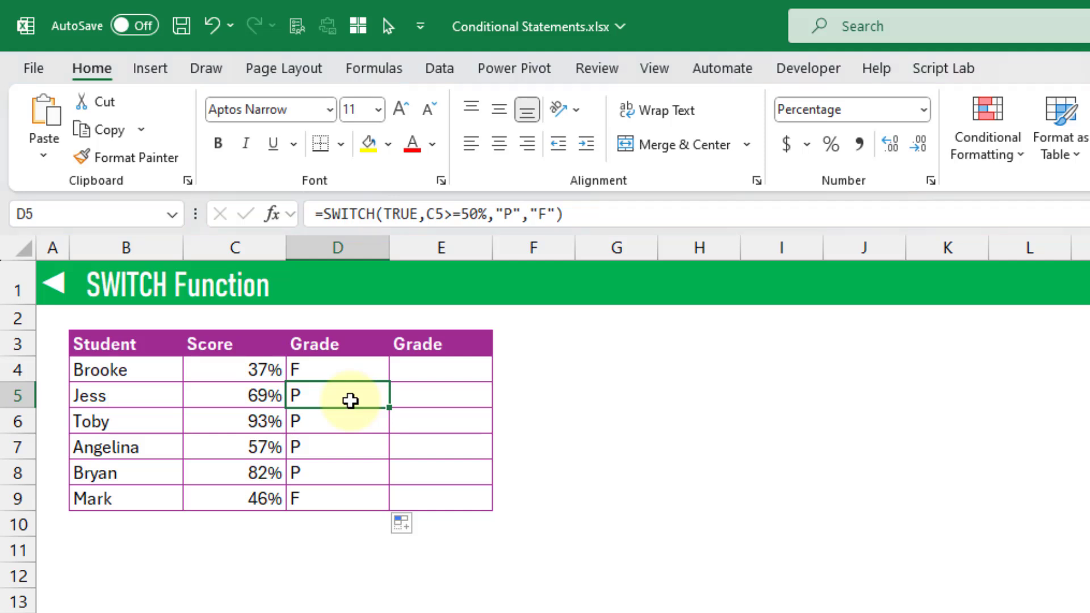
- Start a SWITCH formula in E4 with TRUE as the expression and C4>=80% returning "E" as the first pair
left_click(461, 369)
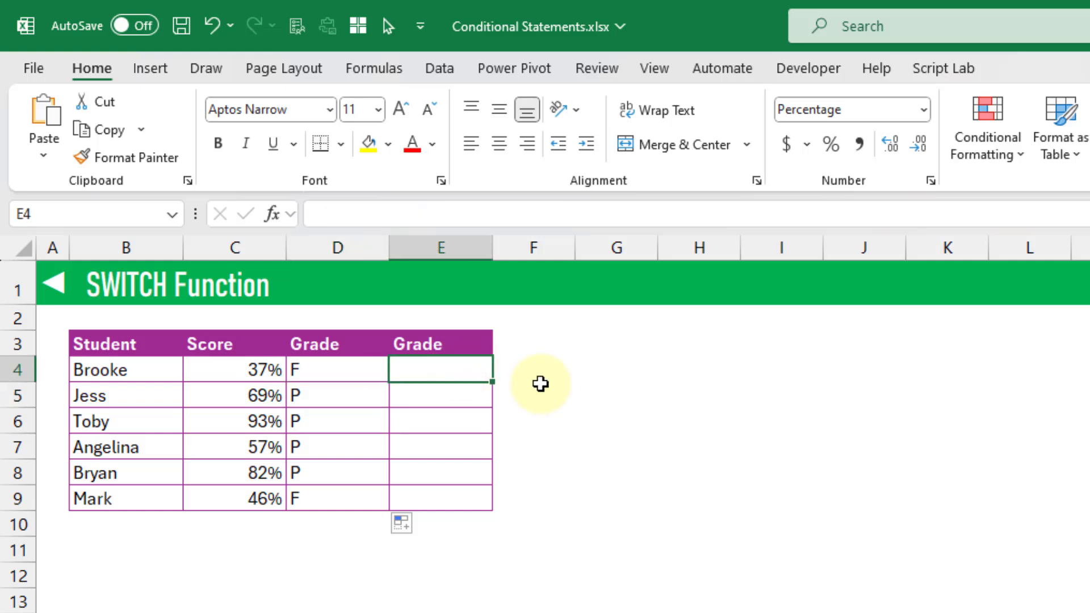
type("=SWITCH(")
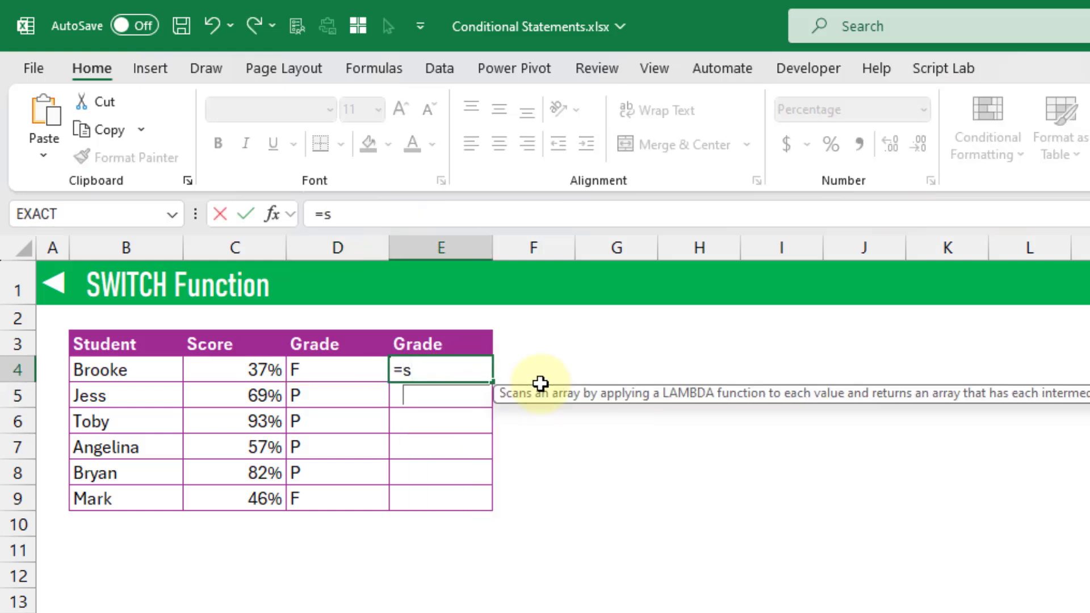
type("TR")
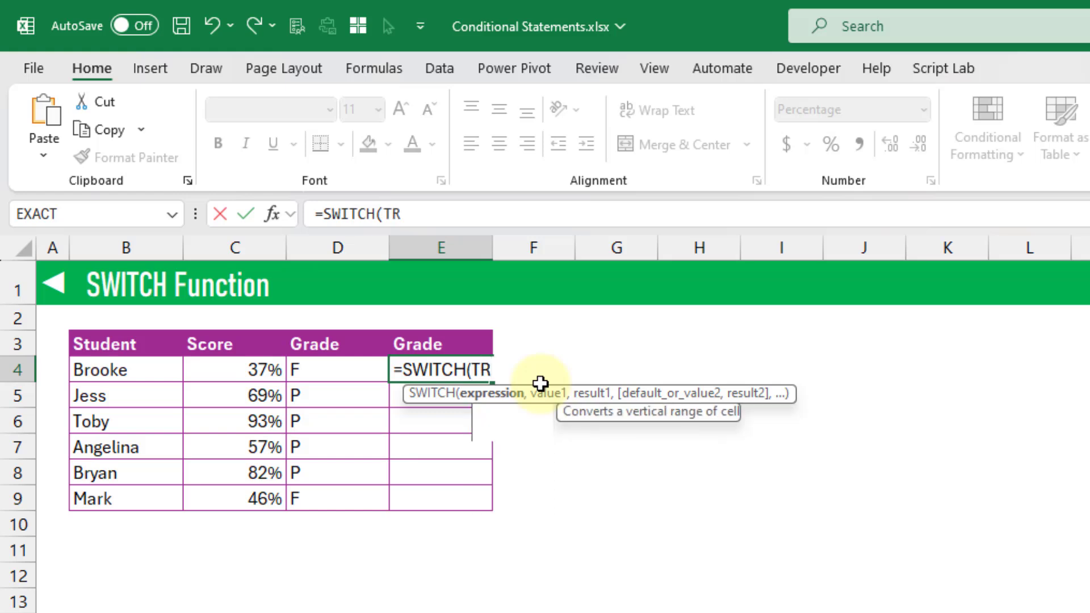
type("UE,")
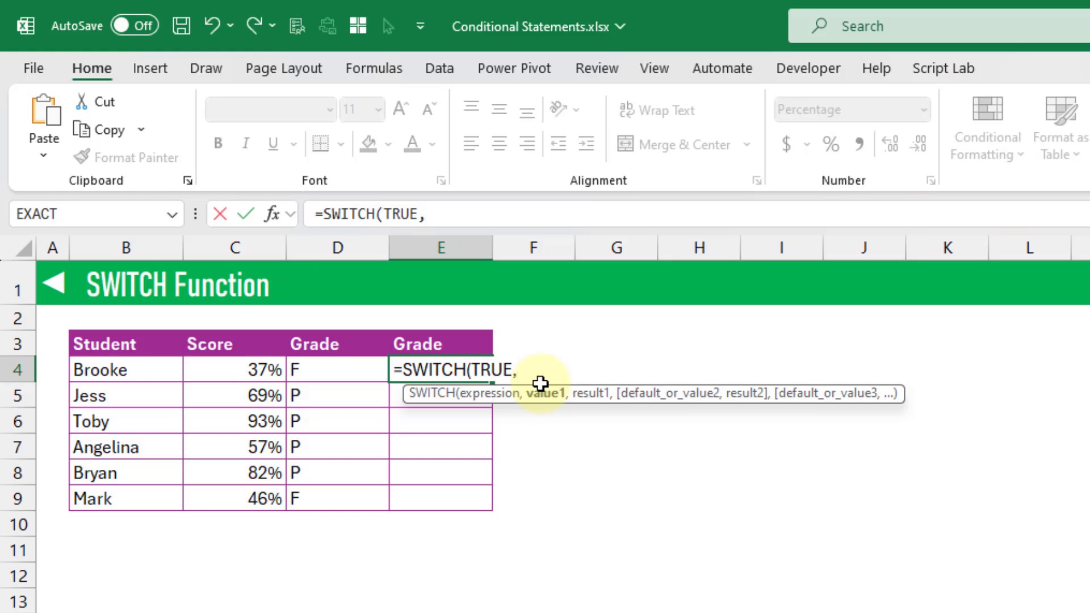
left_click(238, 369)
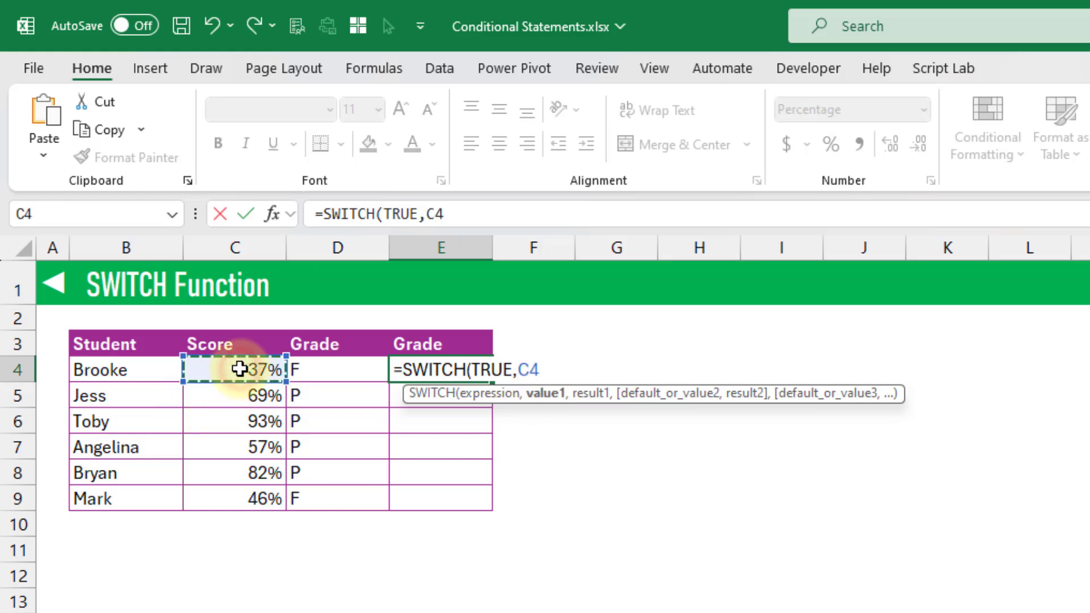
type(">=")
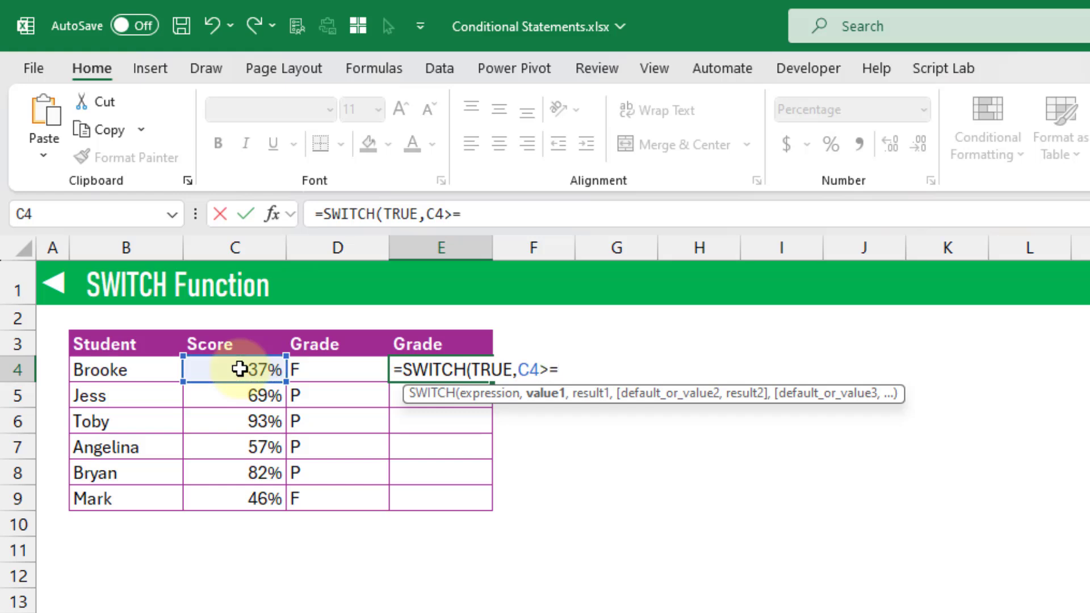
type("80%")
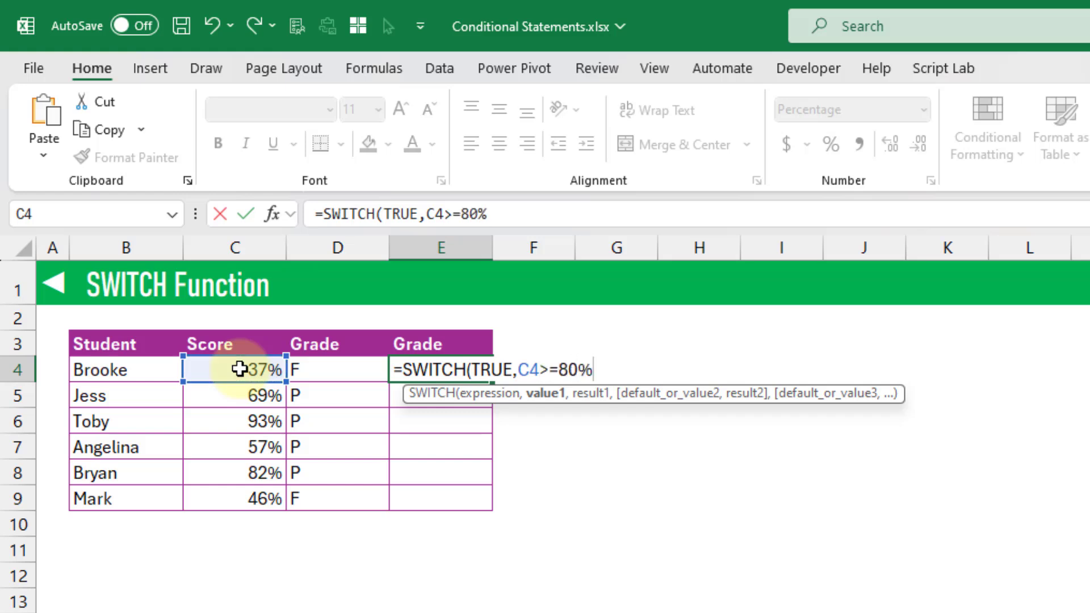
type(",\"")
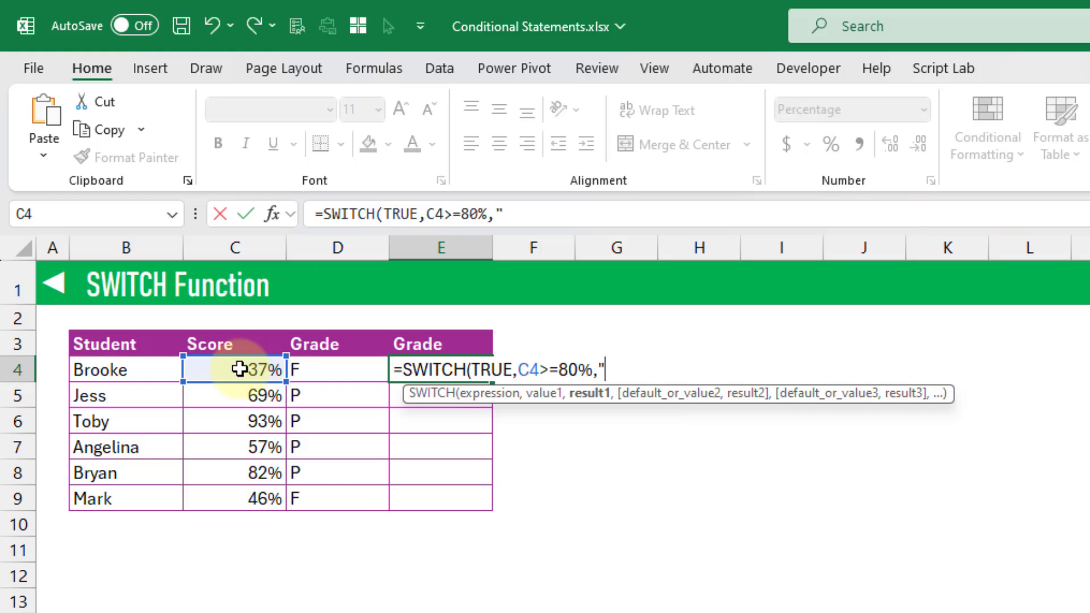
type("E\",")
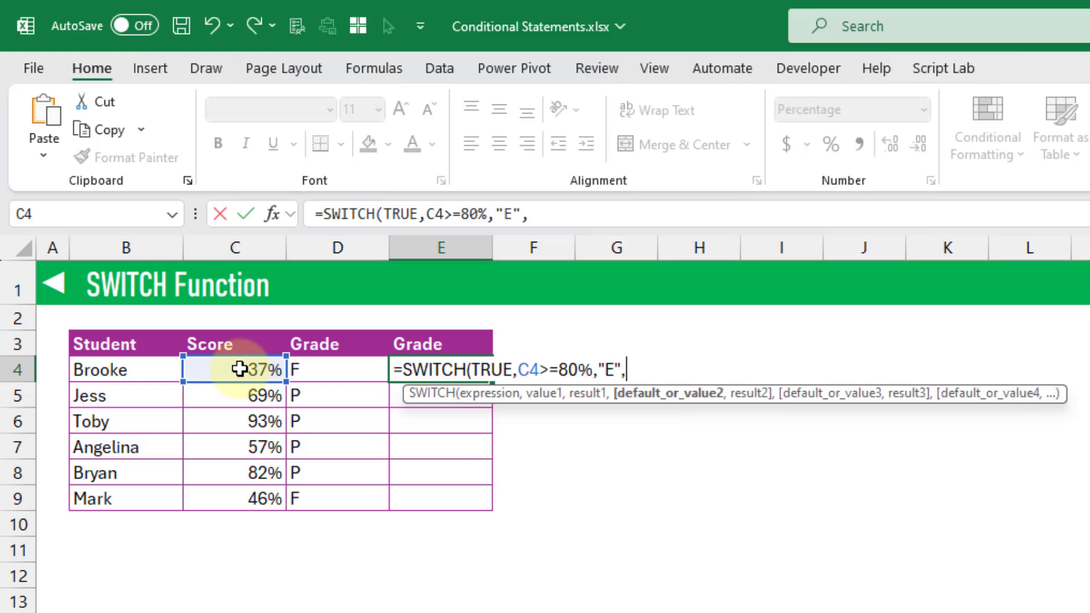
- Add C4>=50% returning "P" and the default "F" to the E4 SWITCH formula and enter it
left_click(239, 370)
type(">")
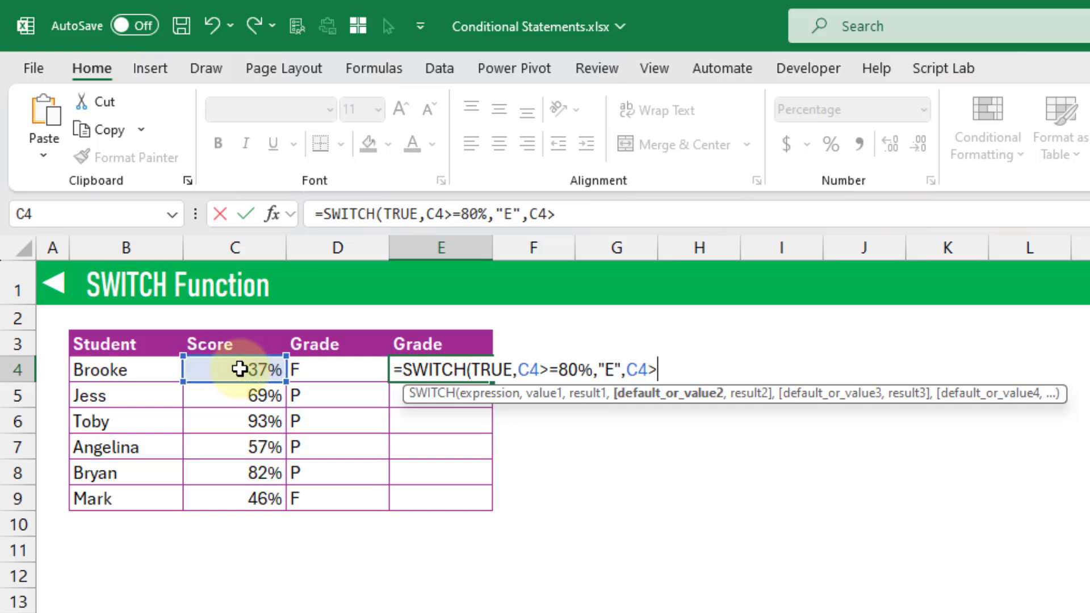
type("=505")
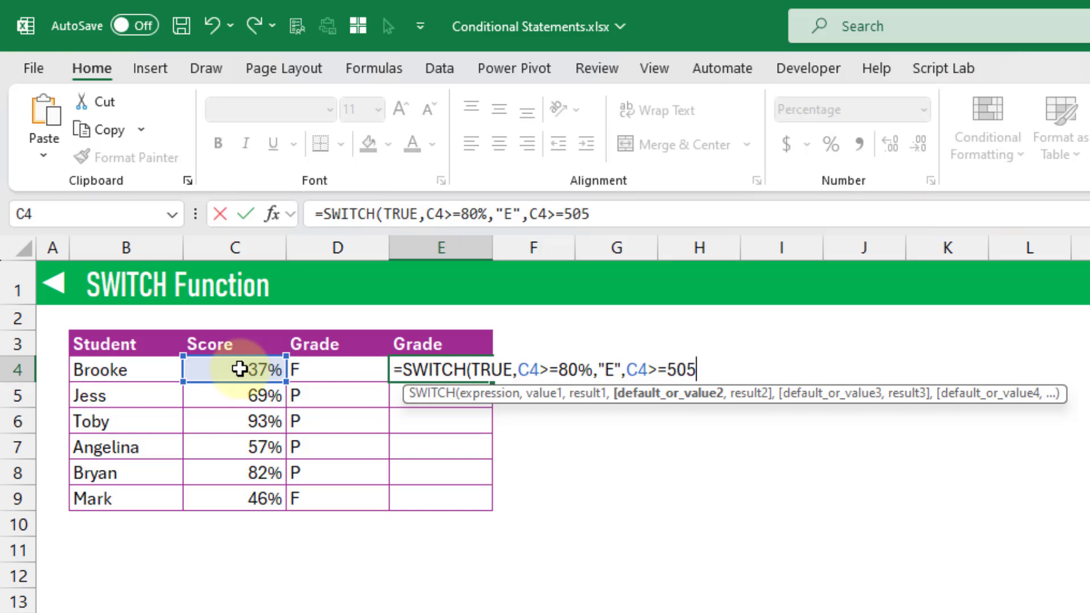
key("BackSpace")
type("%,\"")
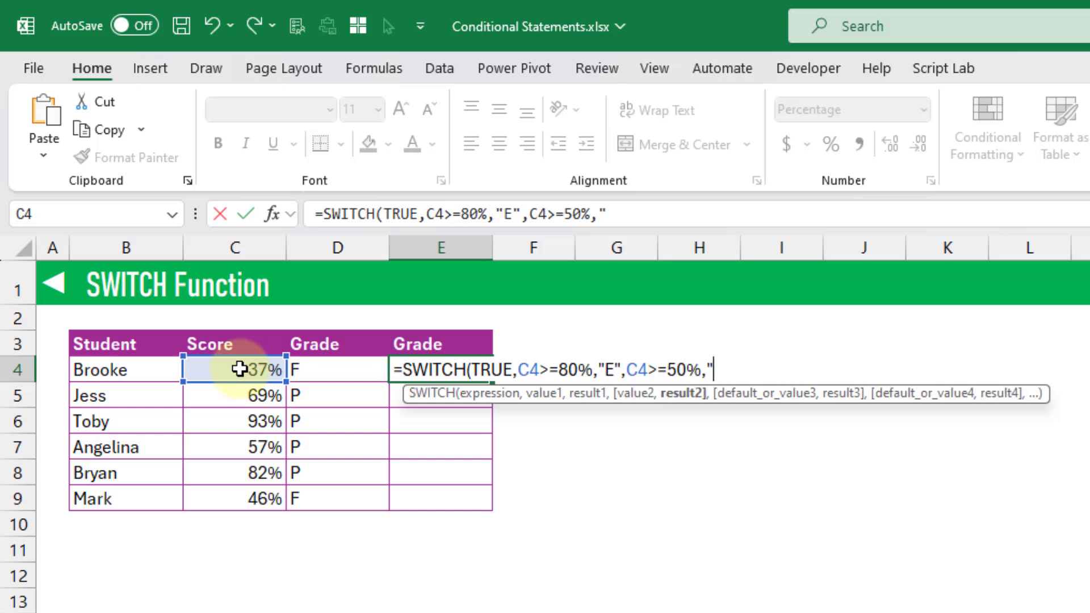
type("P\",")
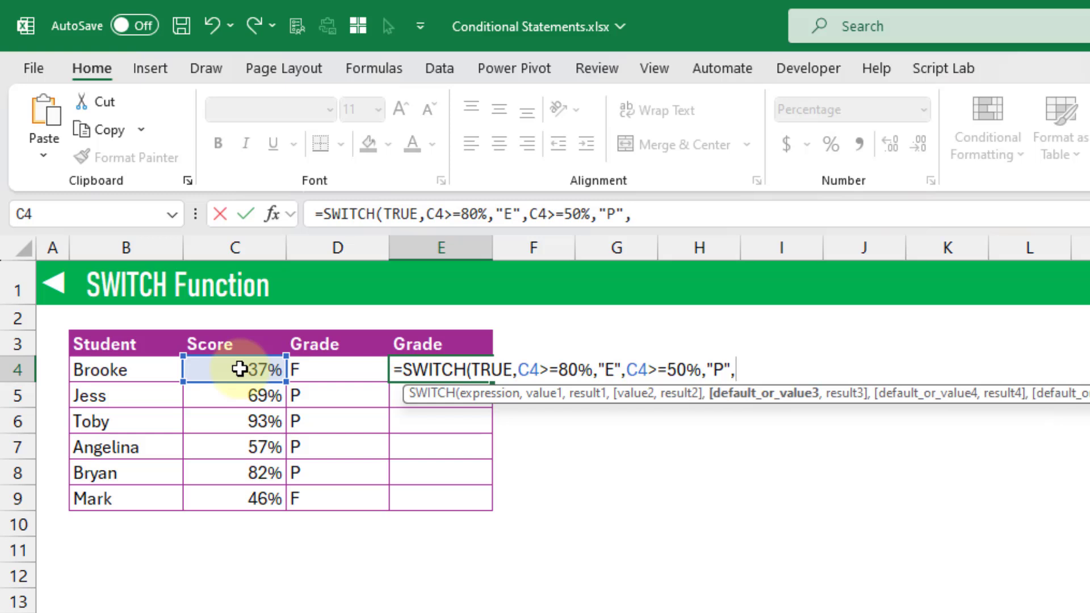
type("\"F\")")
key("Return")
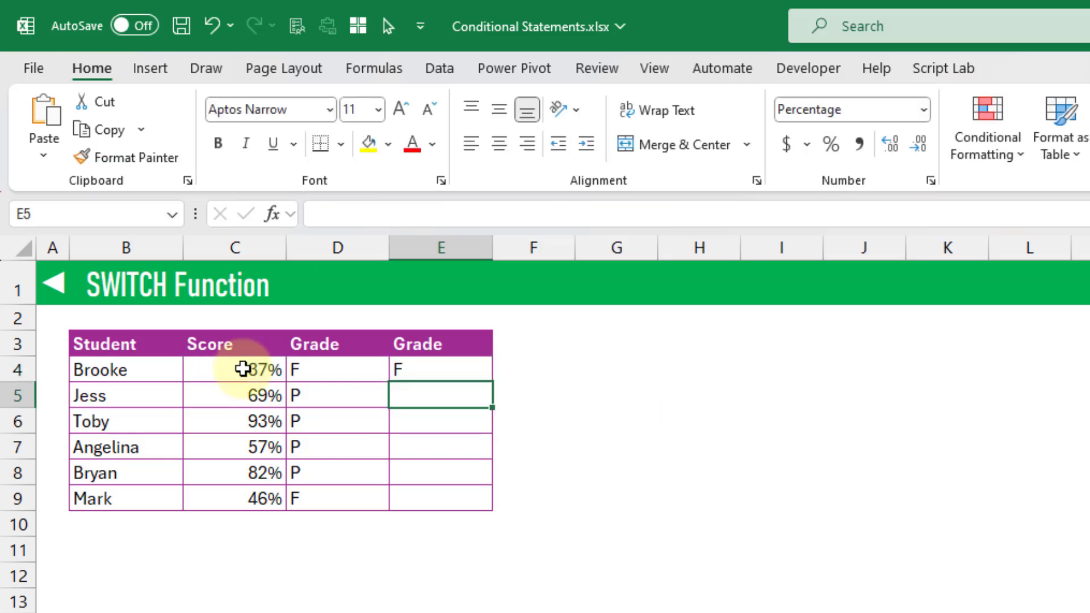
- Copy the three-grade SWITCH formula from E4 down through E9 and review the formulas in E4, E5 and E6
left_click(426, 370)
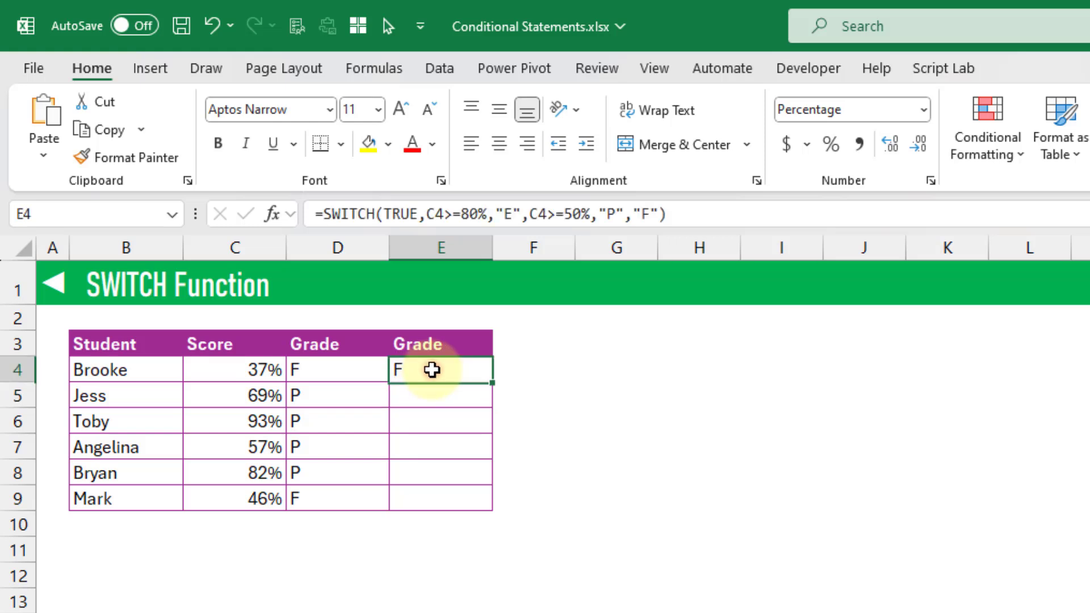
double_click(492, 382)
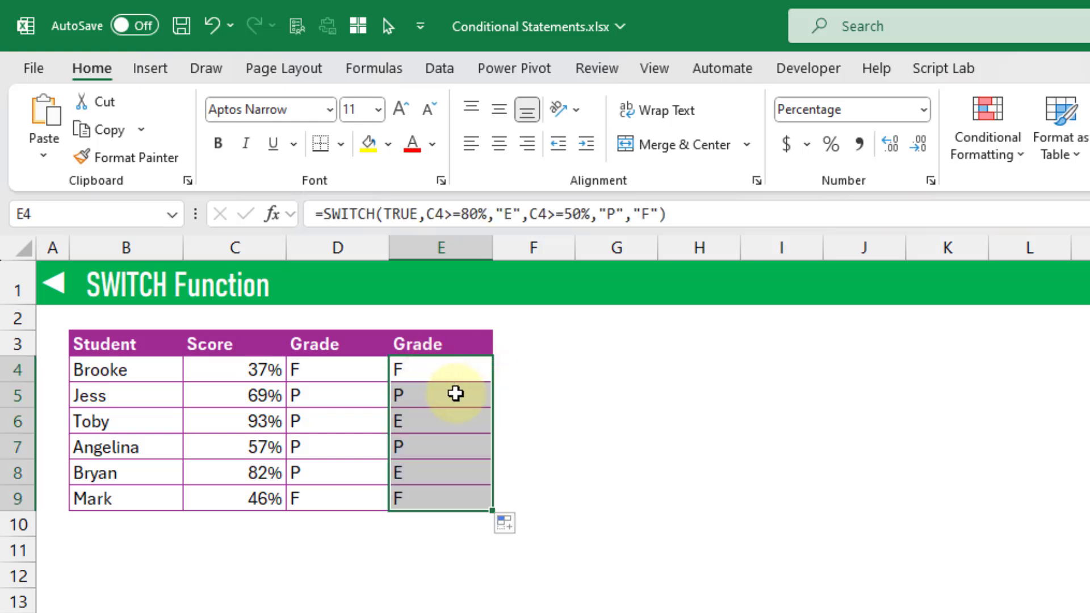
left_click(452, 366)
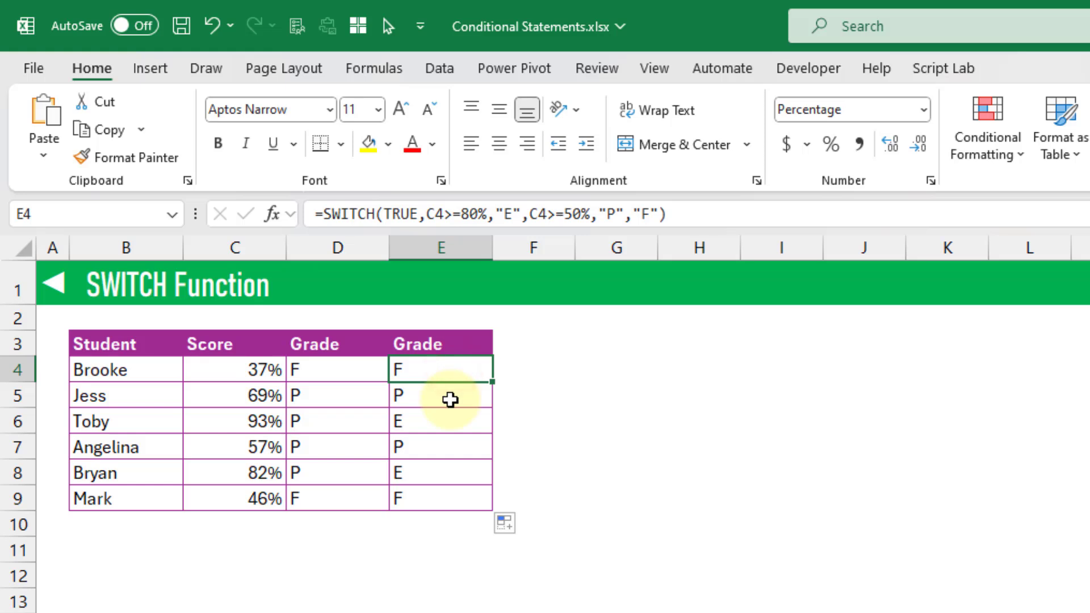
left_click(451, 399)
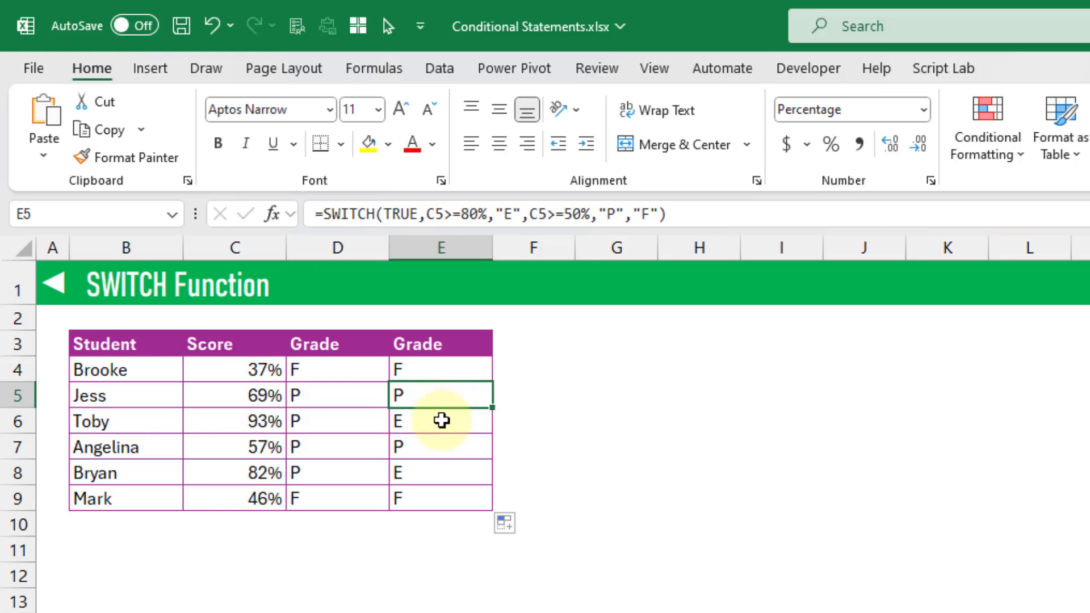
left_click(441, 421)
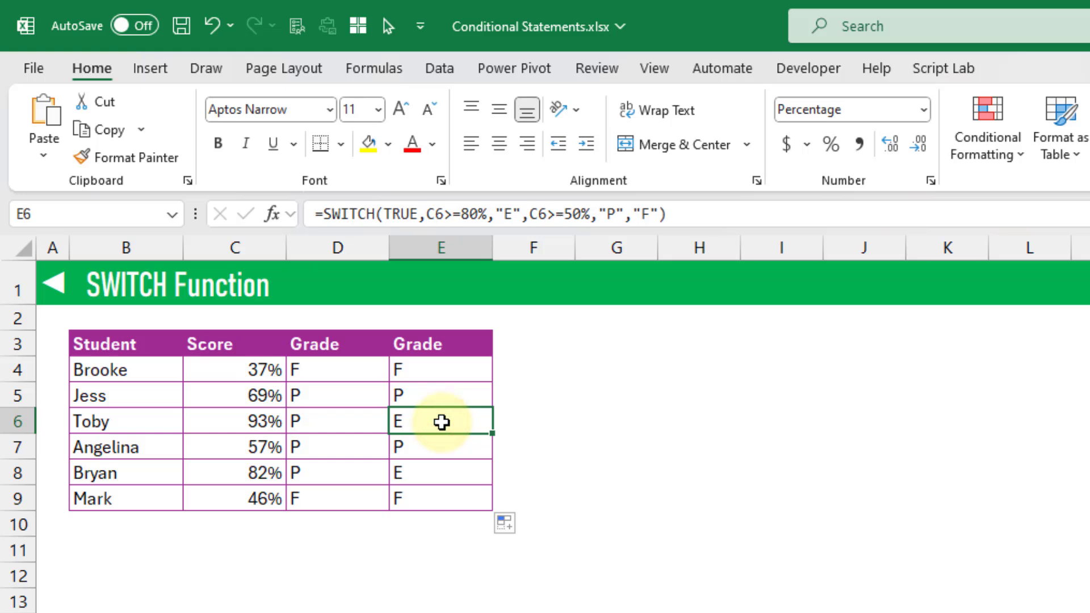
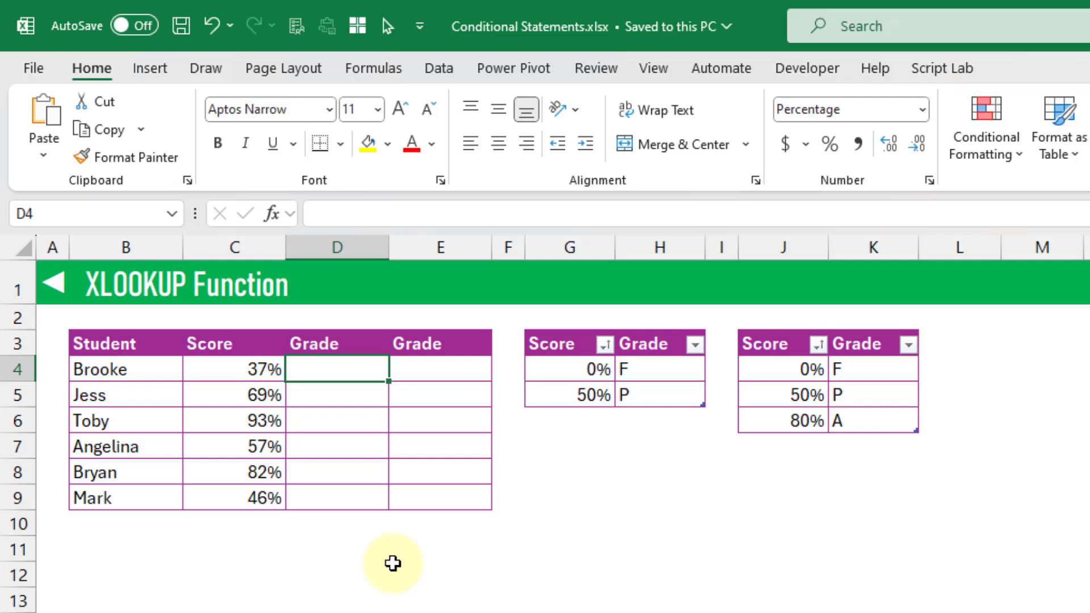
- Examine the score thresholds and their grades in the two-row lookup table in G4:H5
left_click(578, 366)
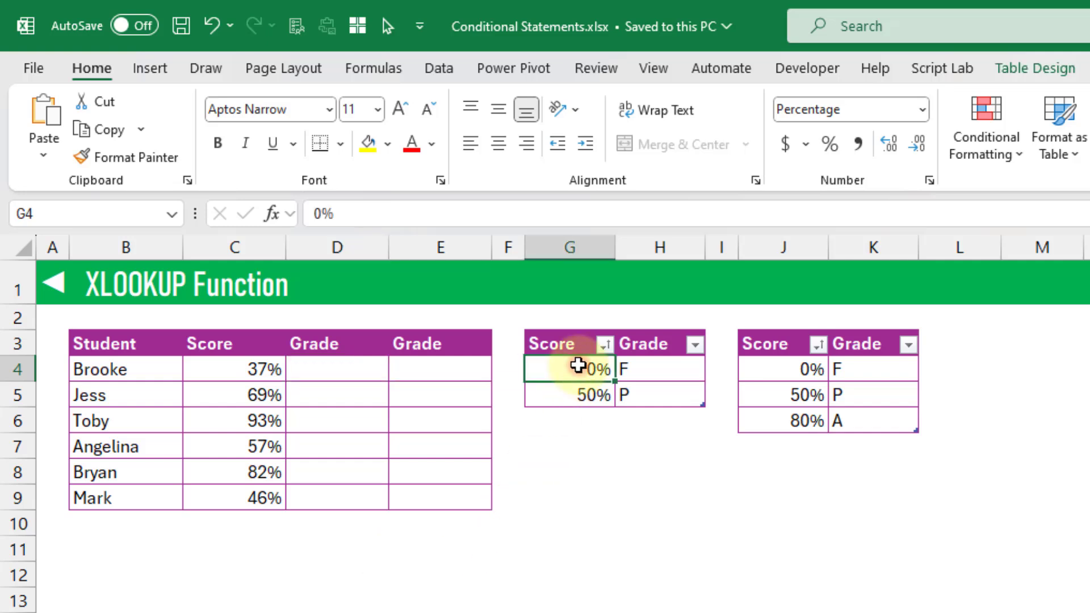
left_click(587, 399)
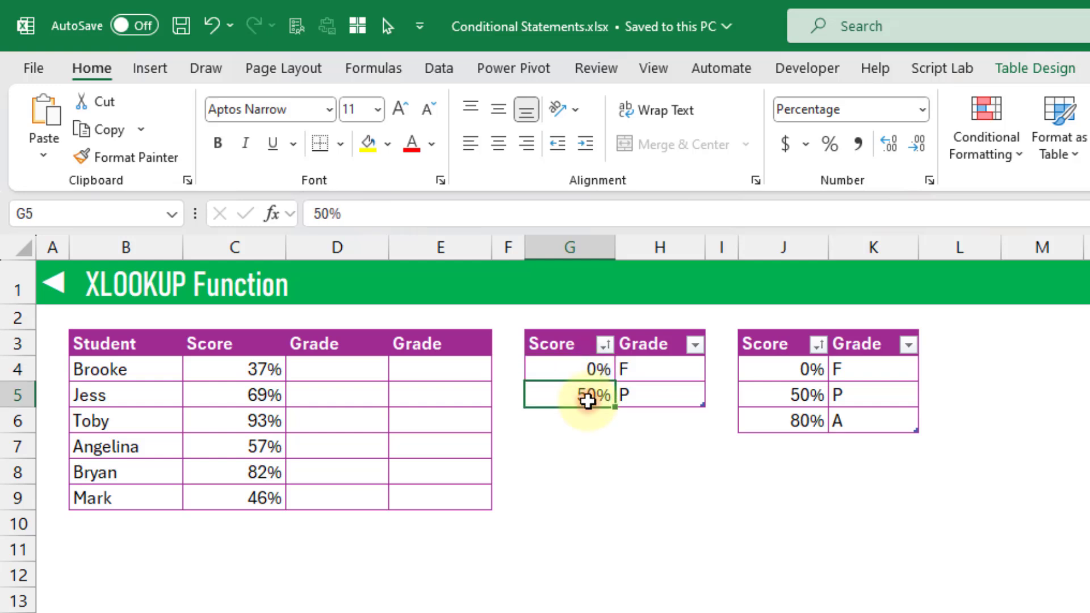
left_click(664, 377)
left_click(665, 396)
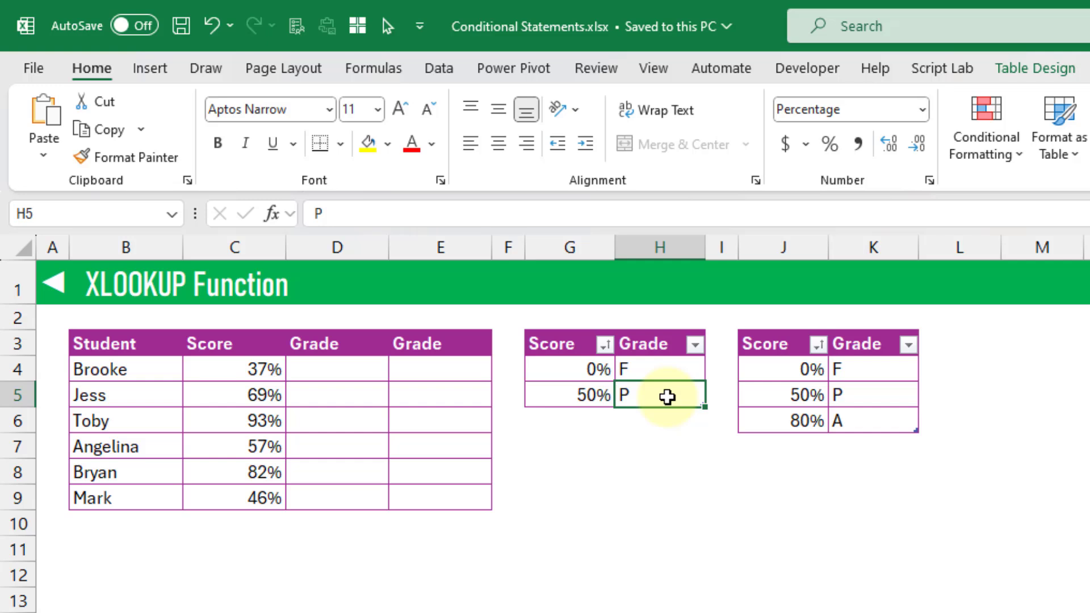
left_click(671, 362)
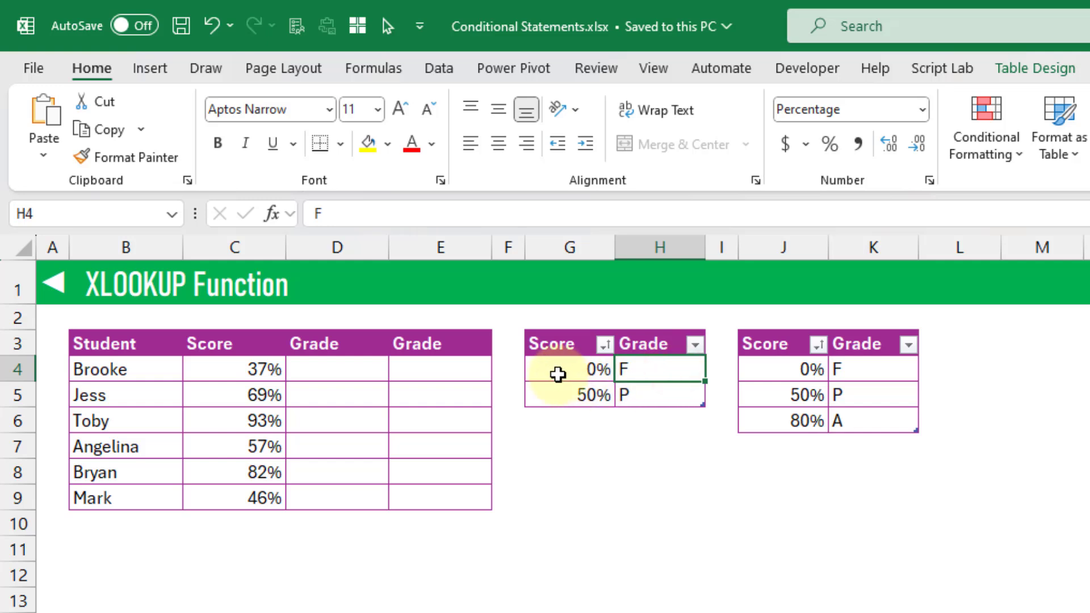
left_click(657, 400)
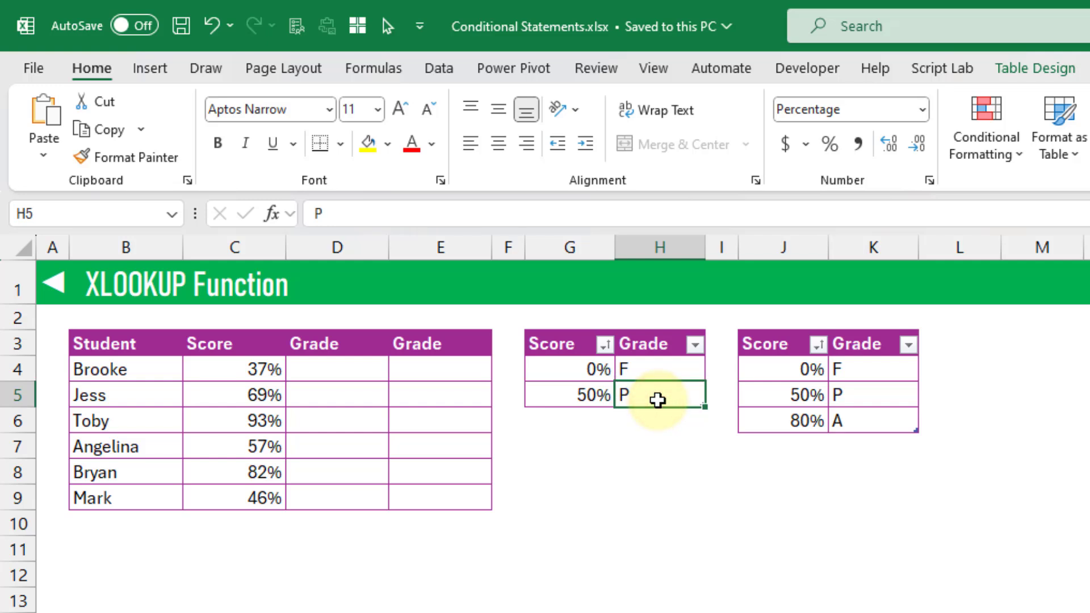
- Start an XLOOKUP formula in D4 with C4 as the lookup value and Grade1[Score] as the lookup array
left_click(351, 370)
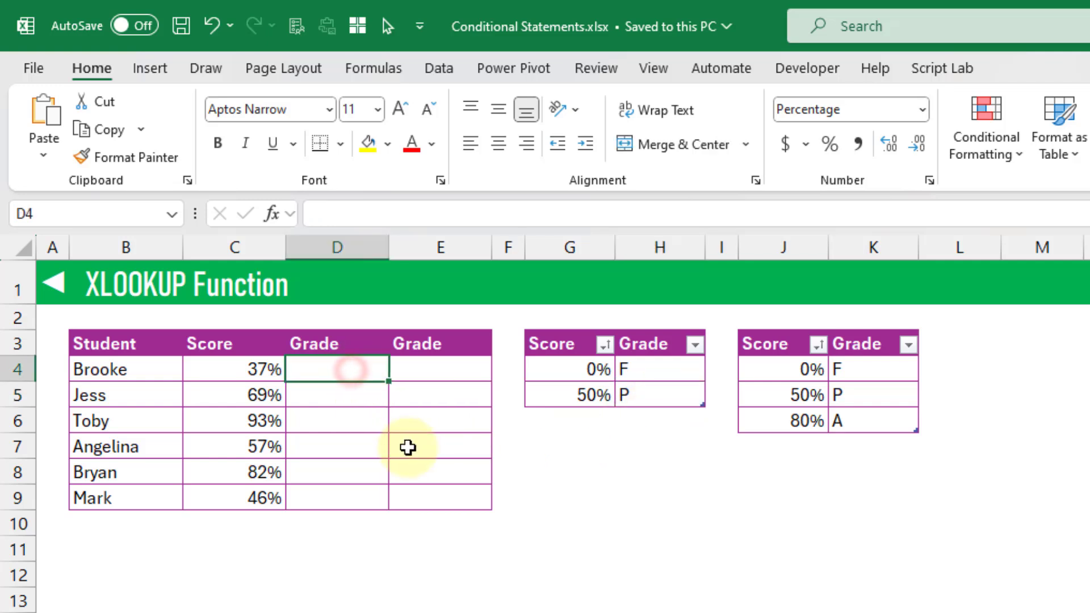
type("=xl")
key("Tab")
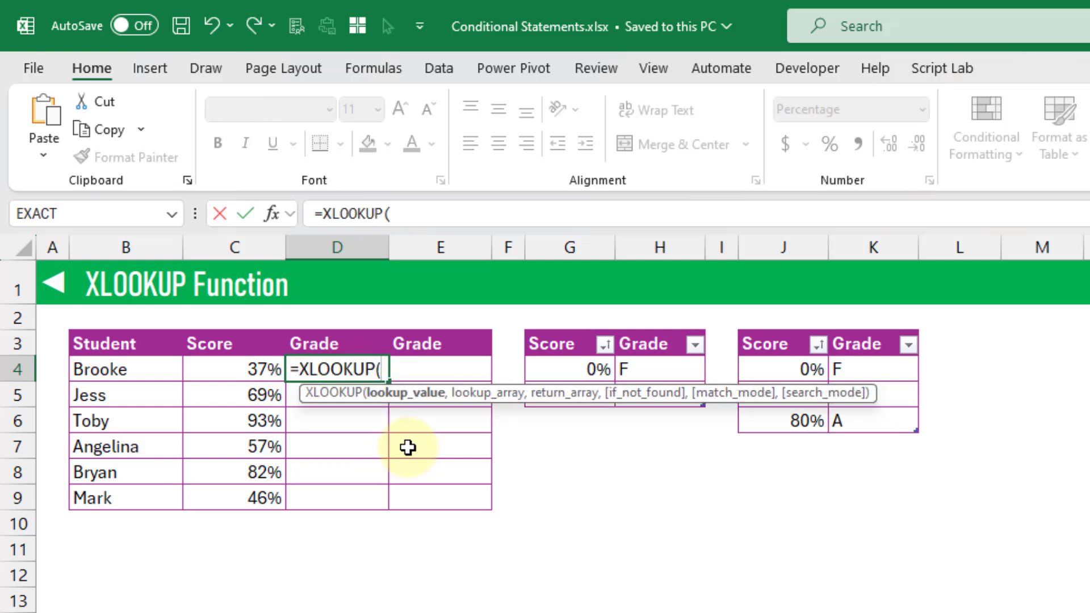
left_click(205, 370)
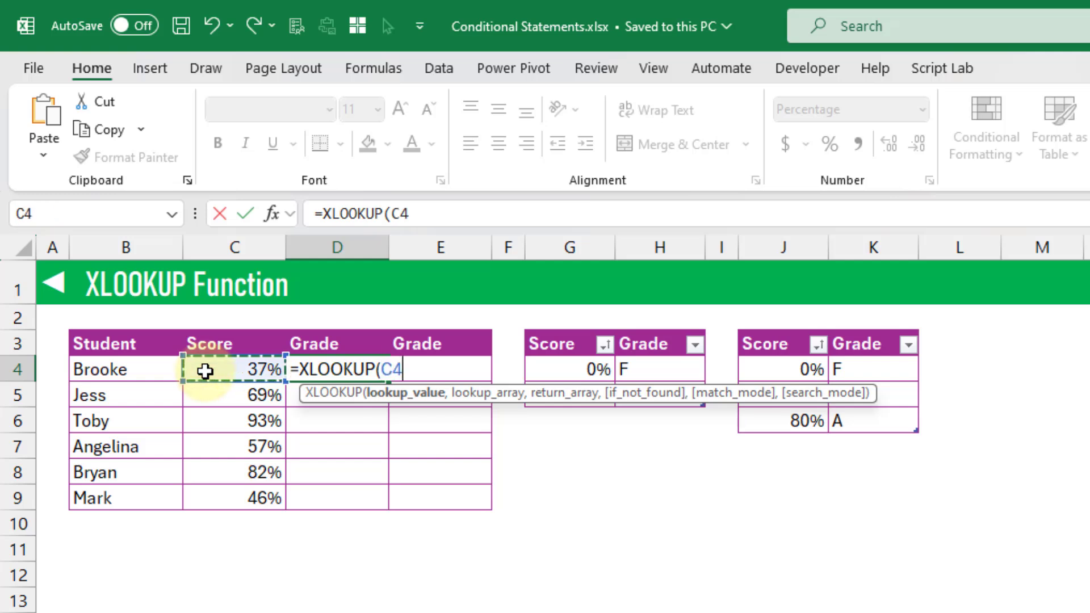
type(",")
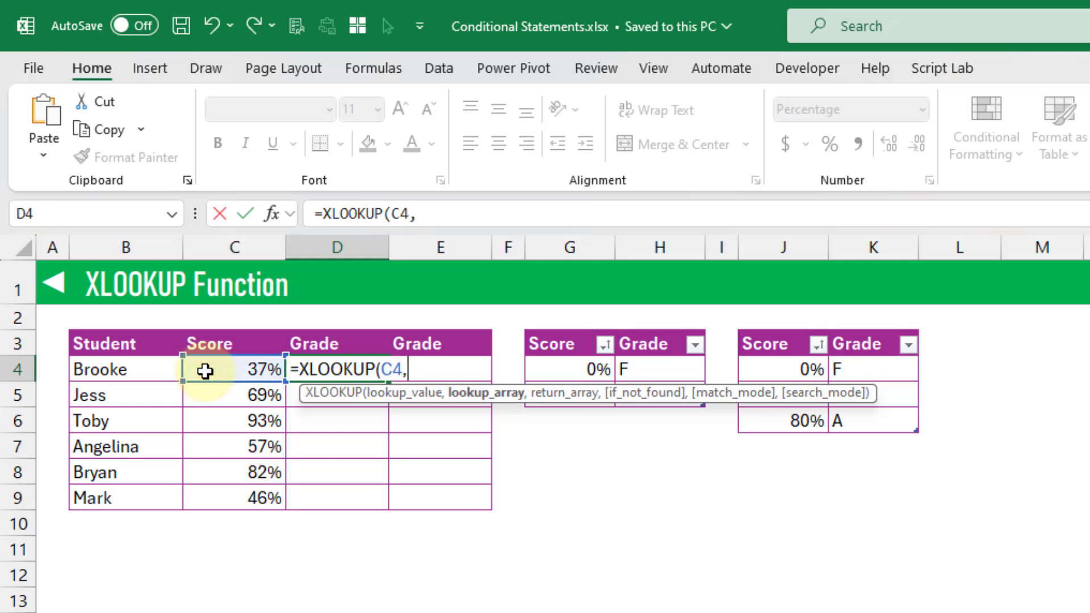
left_click(580, 331)
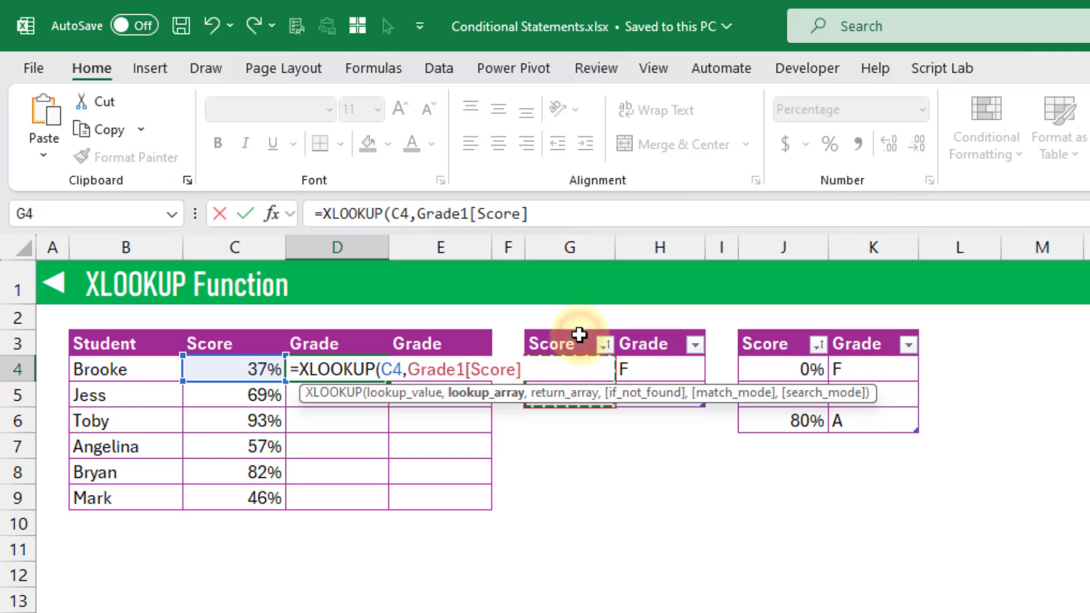
type(",")
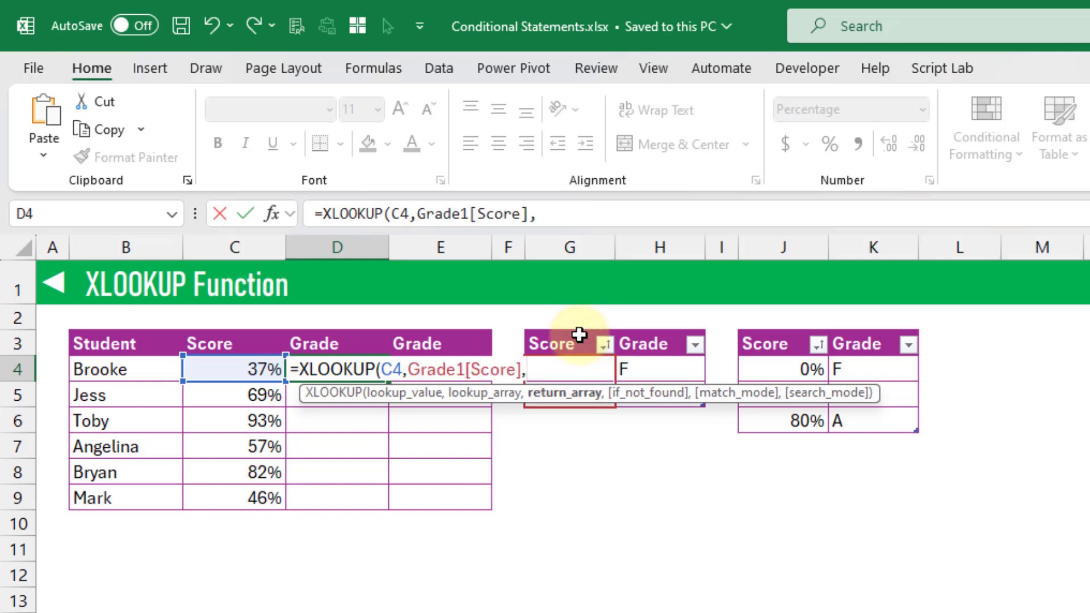
- Add Grade1[Grade] as the return array and "not found" as the if-not-found value, and enter the D4 formula
left_click(651, 339)
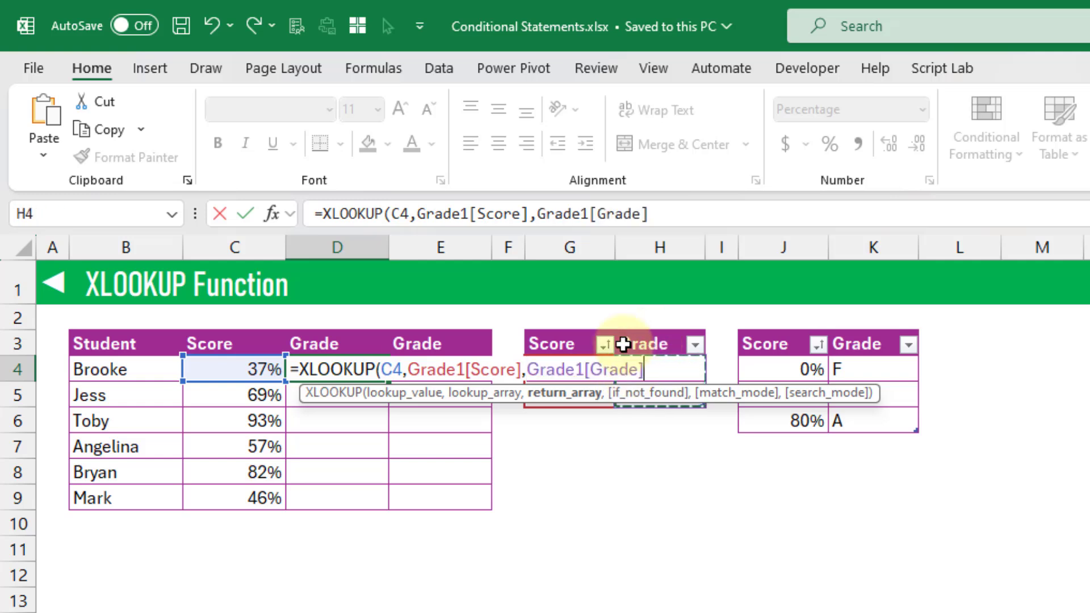
type(",")
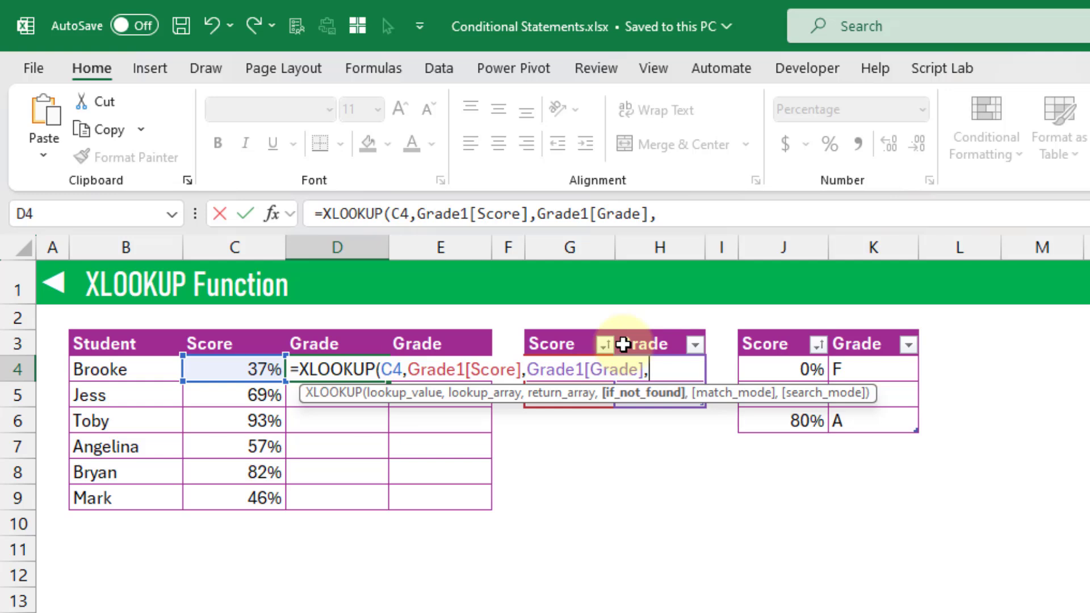
type("\"not found\"")
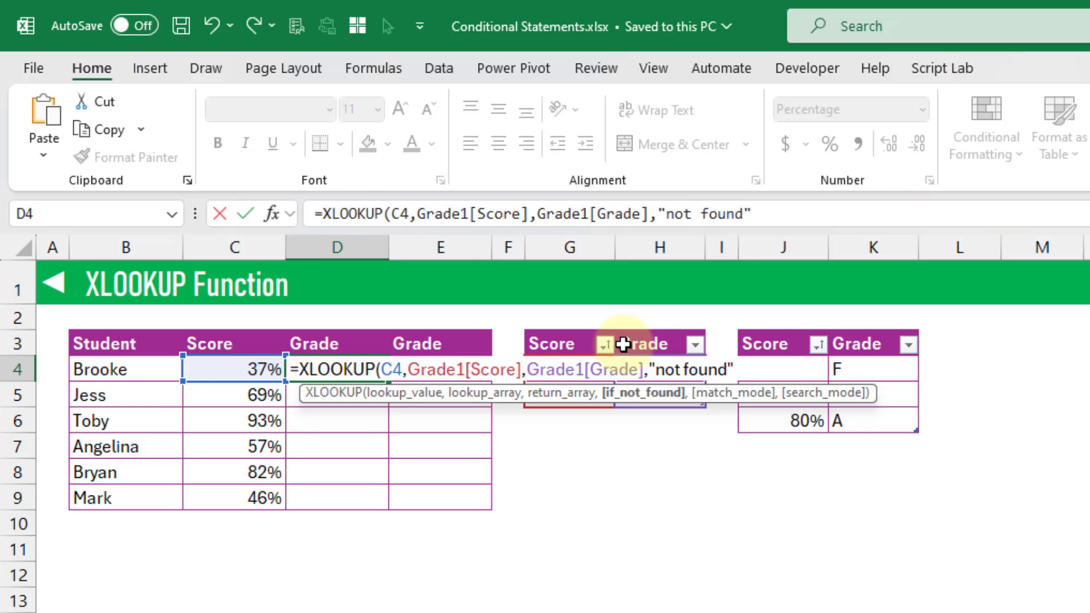
key("Return")
- Copy the XLOOKUP formula from D4 down through D9 and compare the score in C4 with the lookup scores in G4:G5
key("Up")
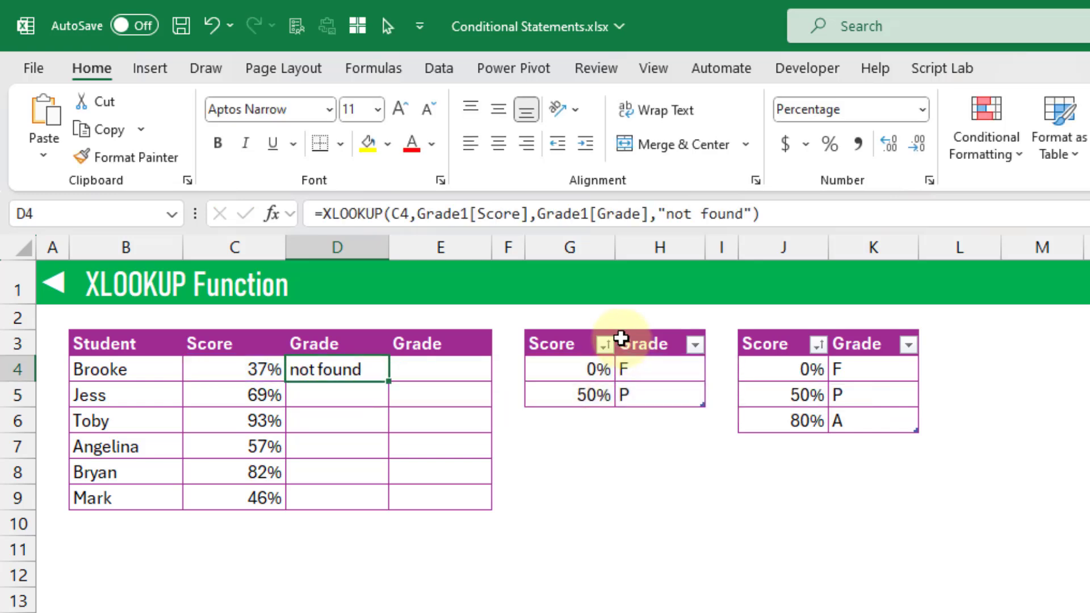
double_click(391, 380)
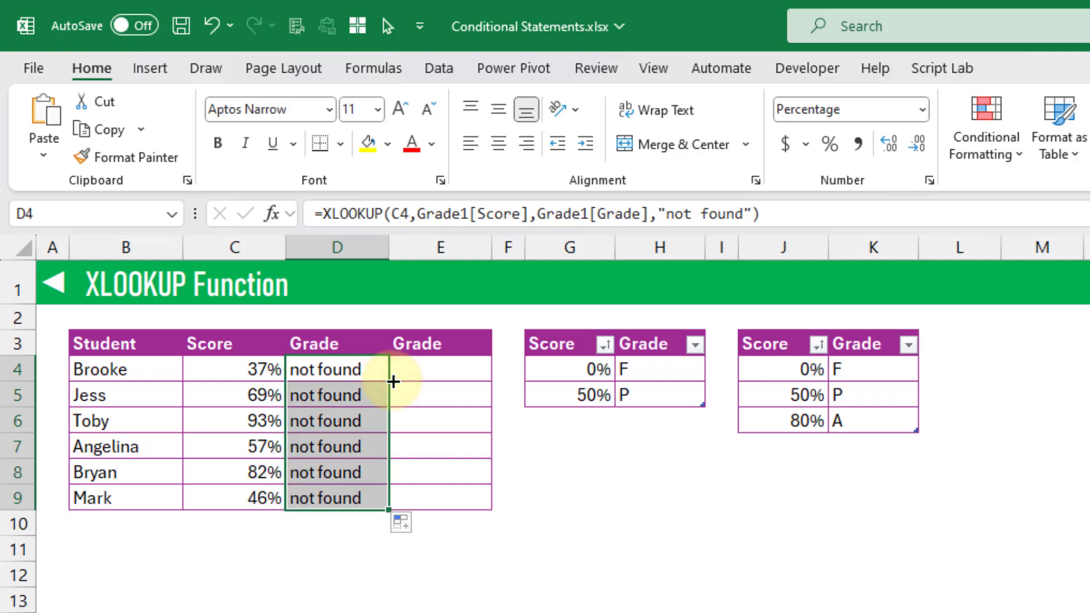
left_click(379, 368)
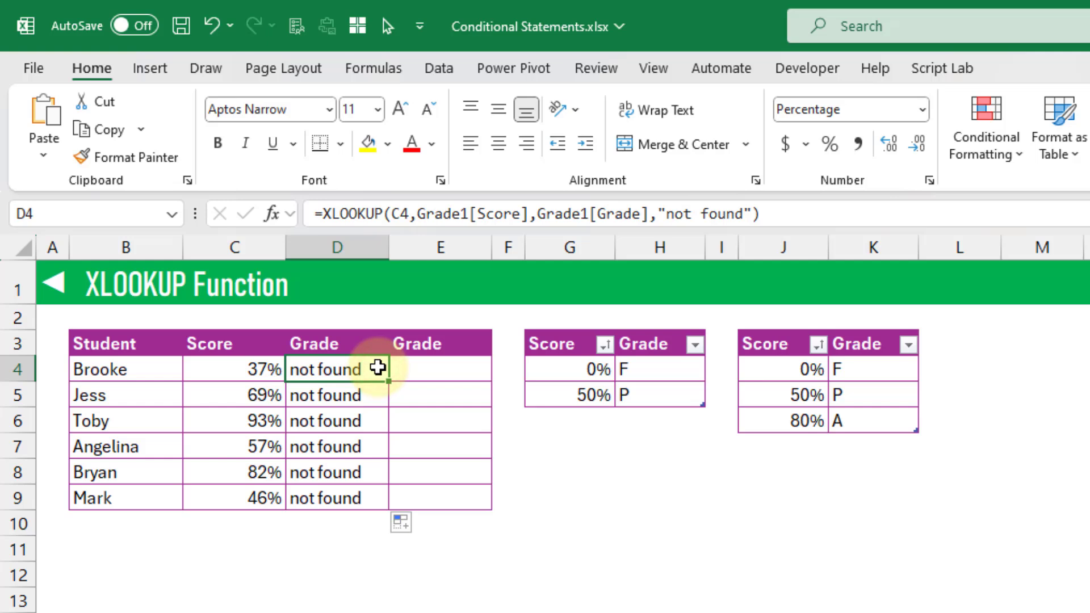
left_click(260, 370)
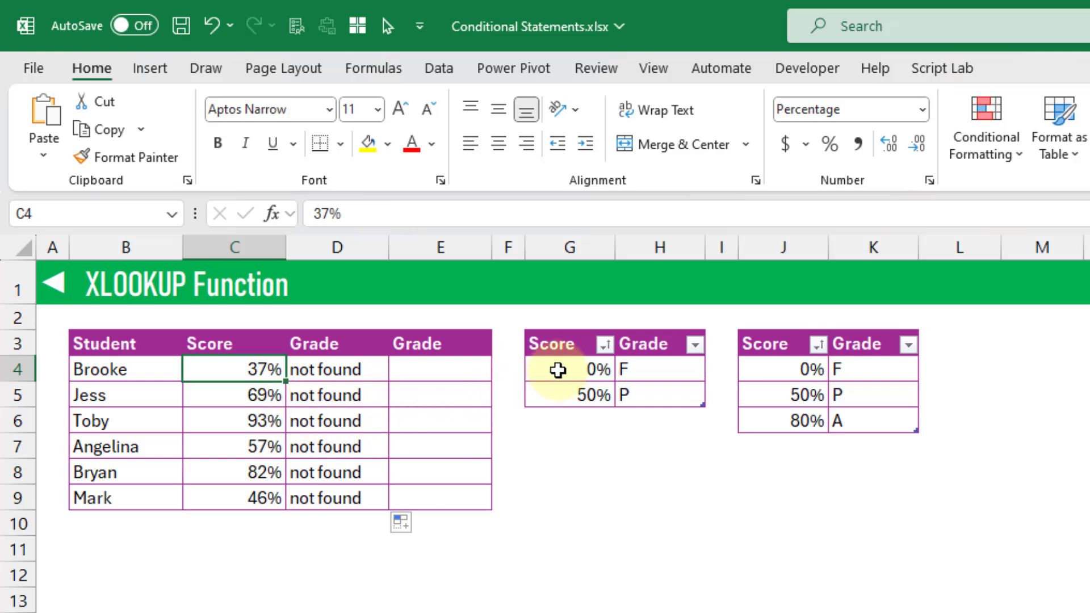
left_click_drag(561, 369, 568, 395)
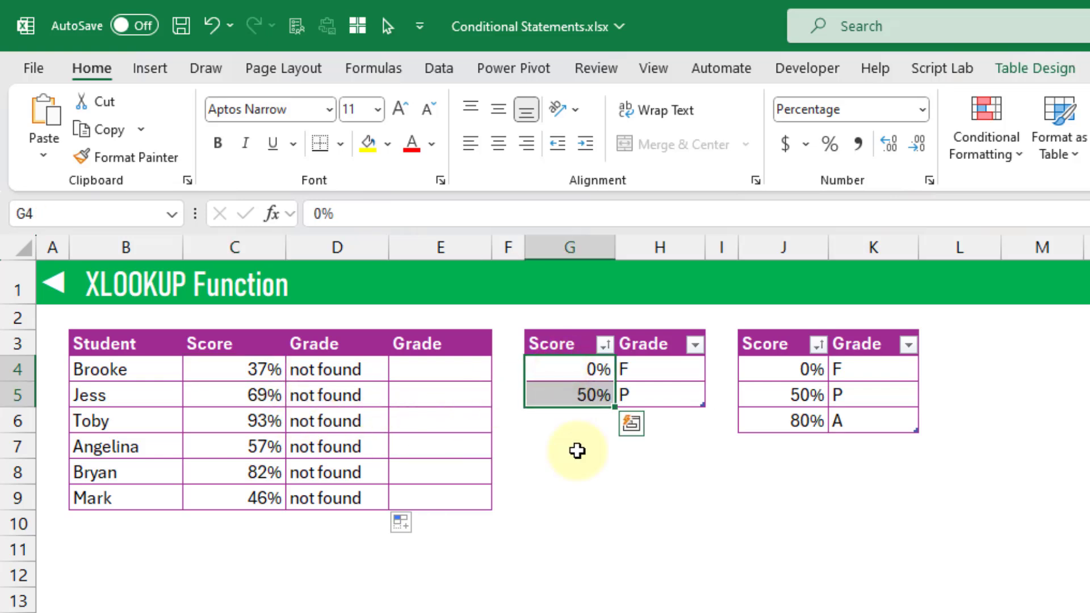
- Add match mode -1, exact match or next smaller item, to the XLOOKUP formula in D4 and enter it
left_click(348, 370)
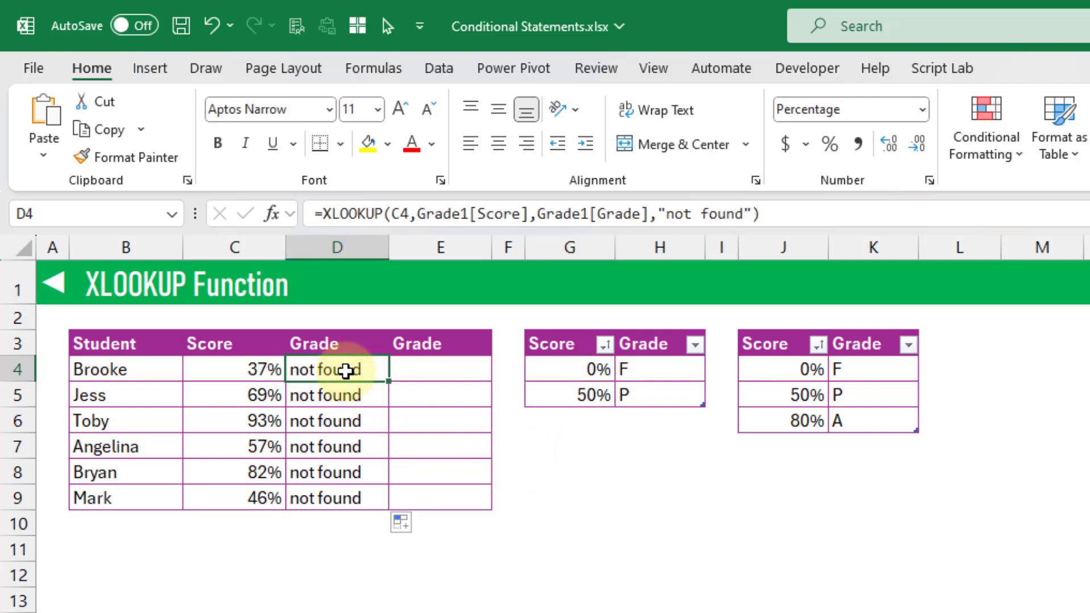
left_click(772, 214)
key("BackSpace")
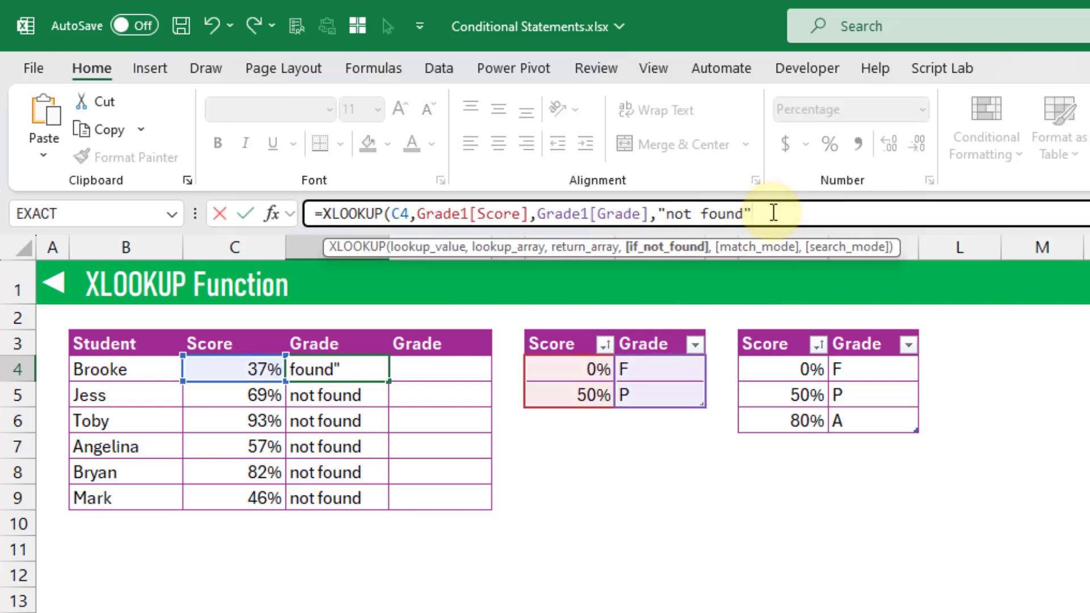
type(",")
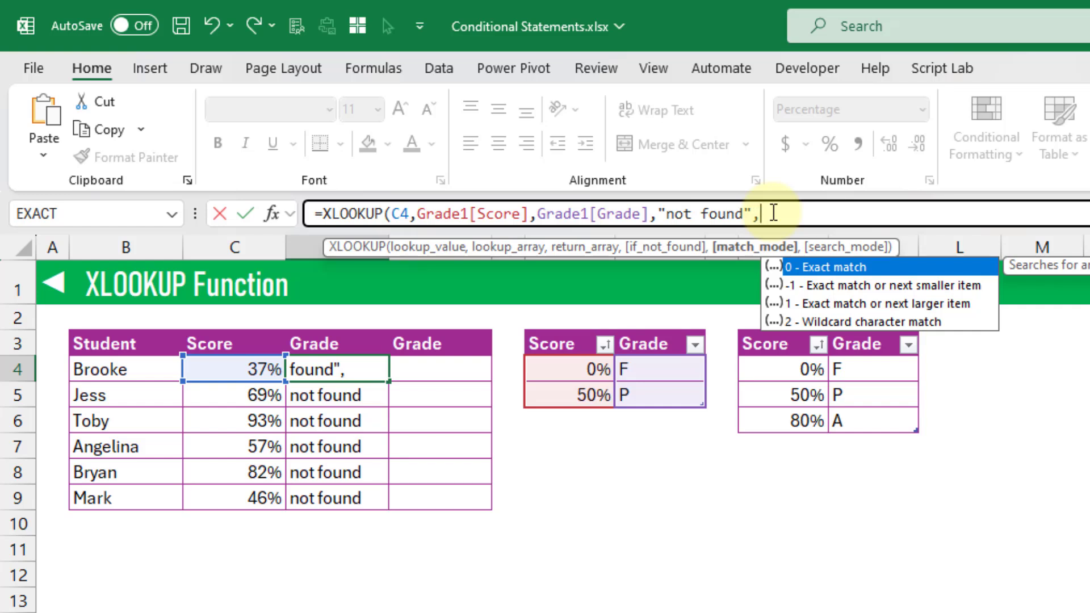
key("Down")
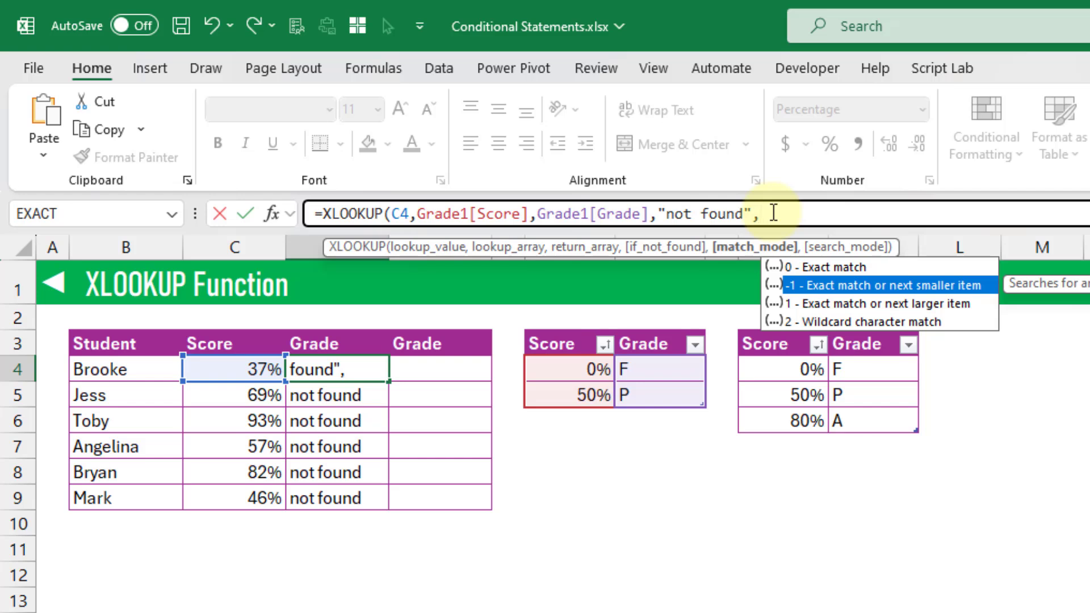
key("Tab")
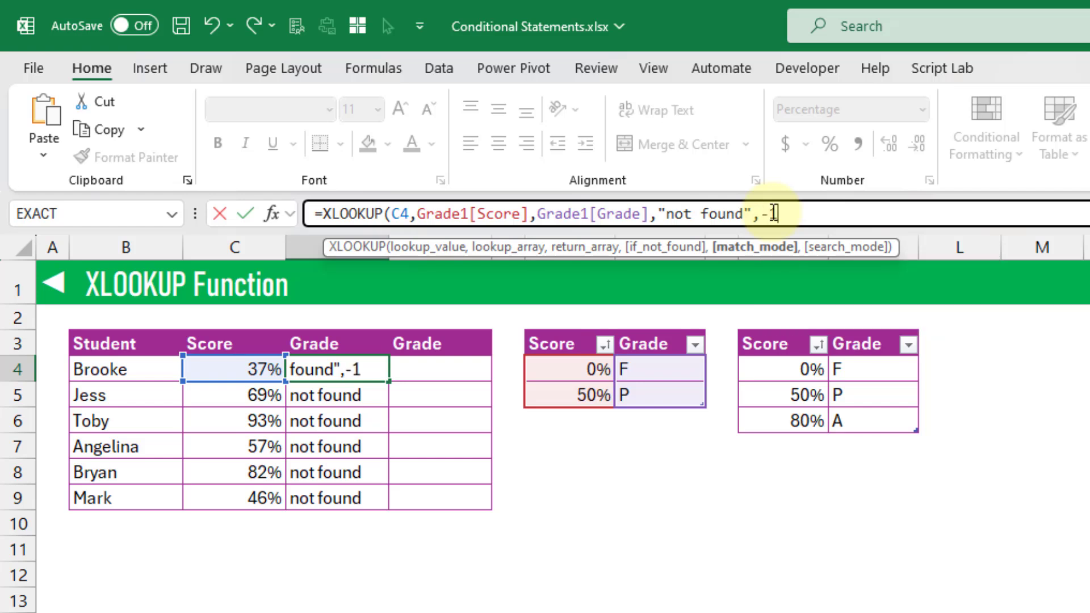
type(")")
key("Return")
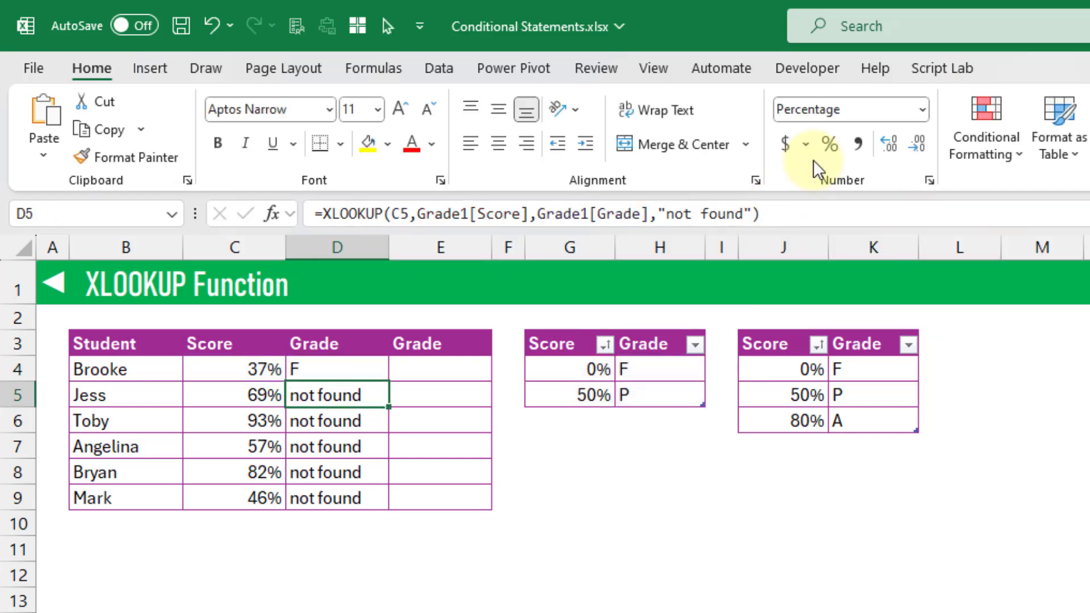
- Copy the next-smaller-match XLOOKUP formula from D4 down through D9 and review the formula in D5
key("Up")
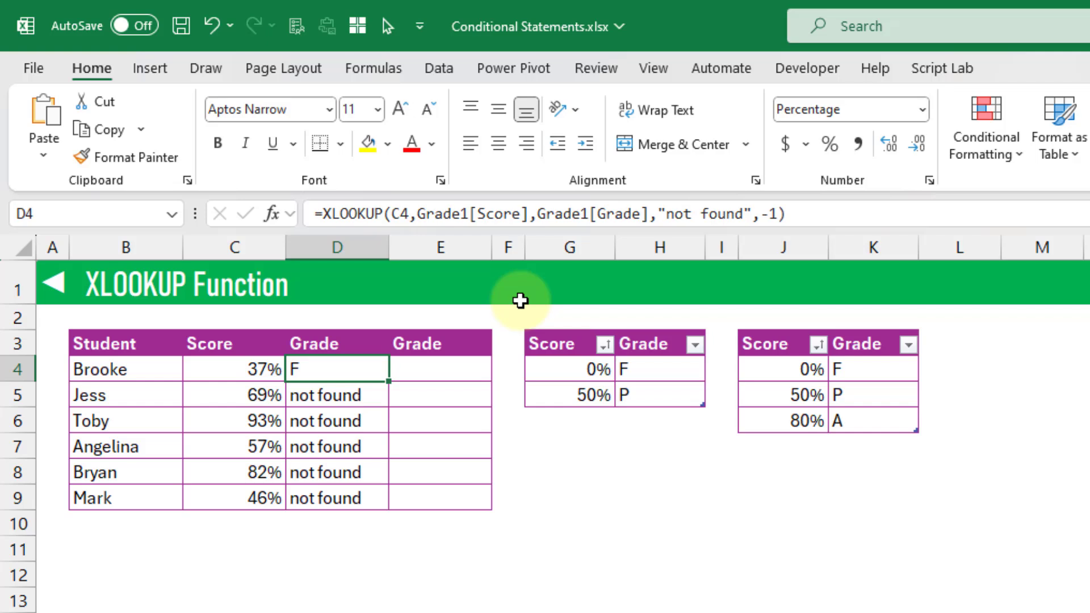
double_click(393, 381)
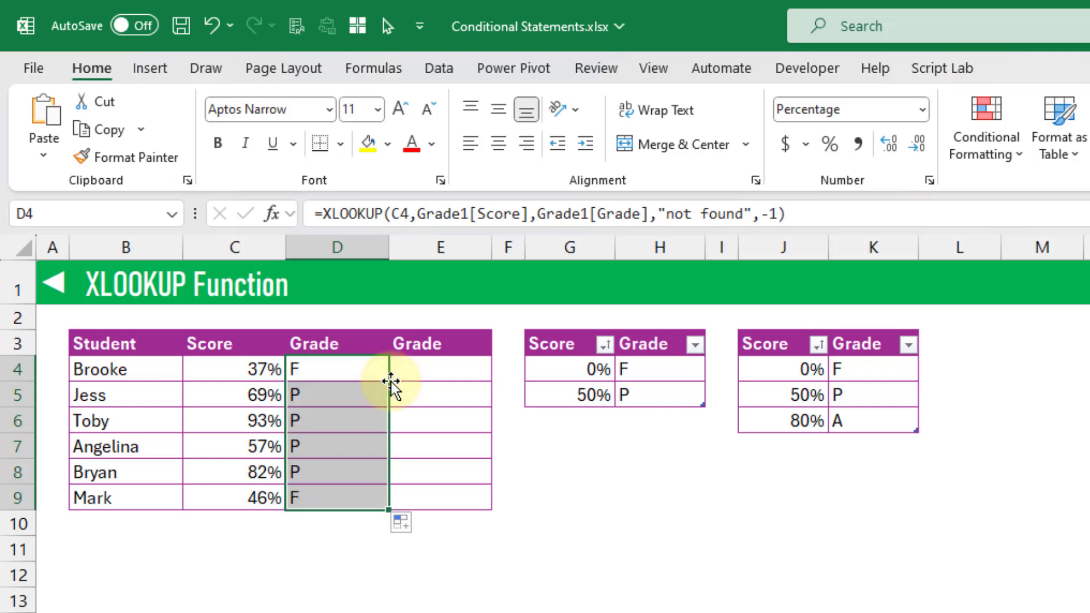
left_click(351, 395)
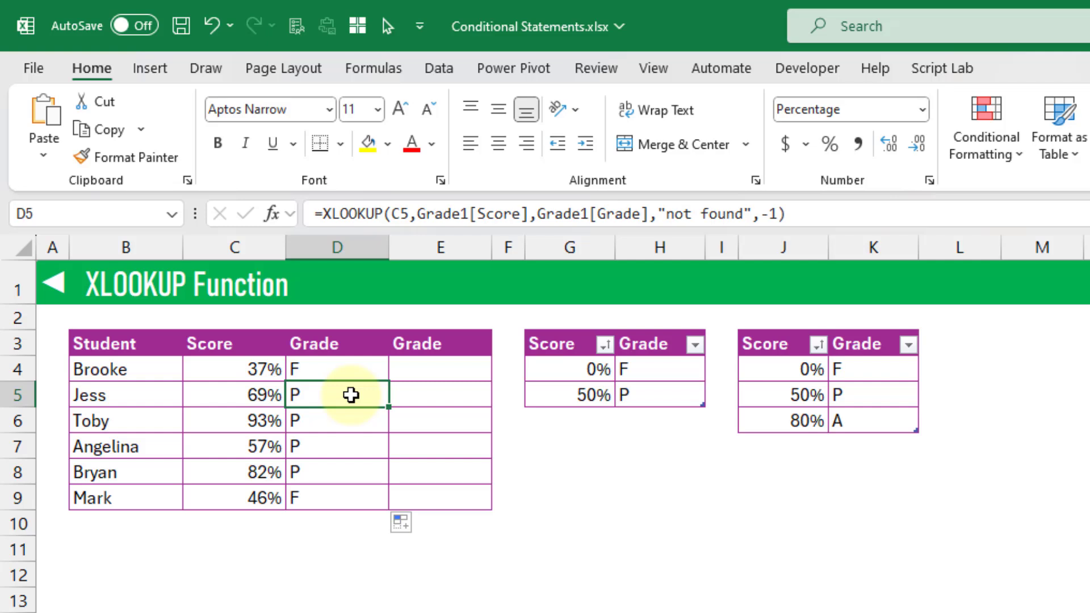
- Change the grade for the 80% threshold in K6 of the three-row lookup table to E
left_click(803, 420)
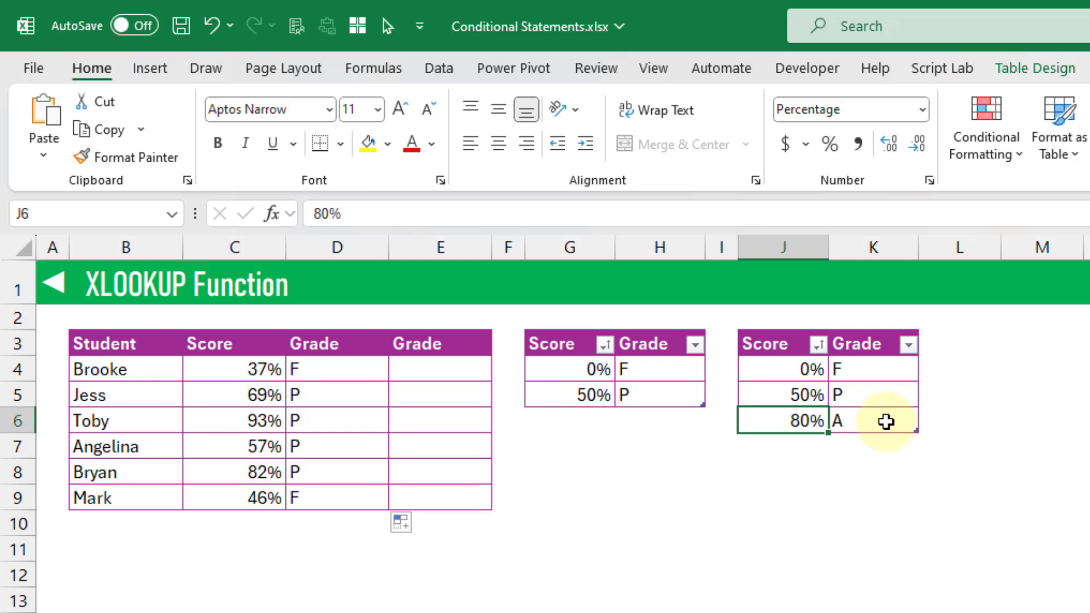
left_click(885, 422)
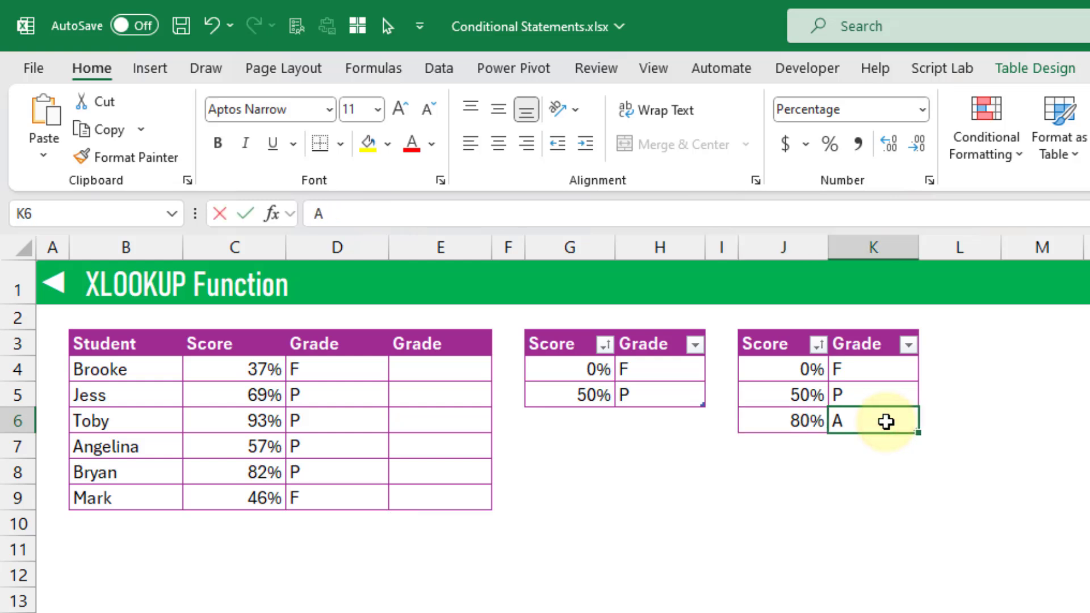
type("E")
key("Return")
left_click(886, 421)
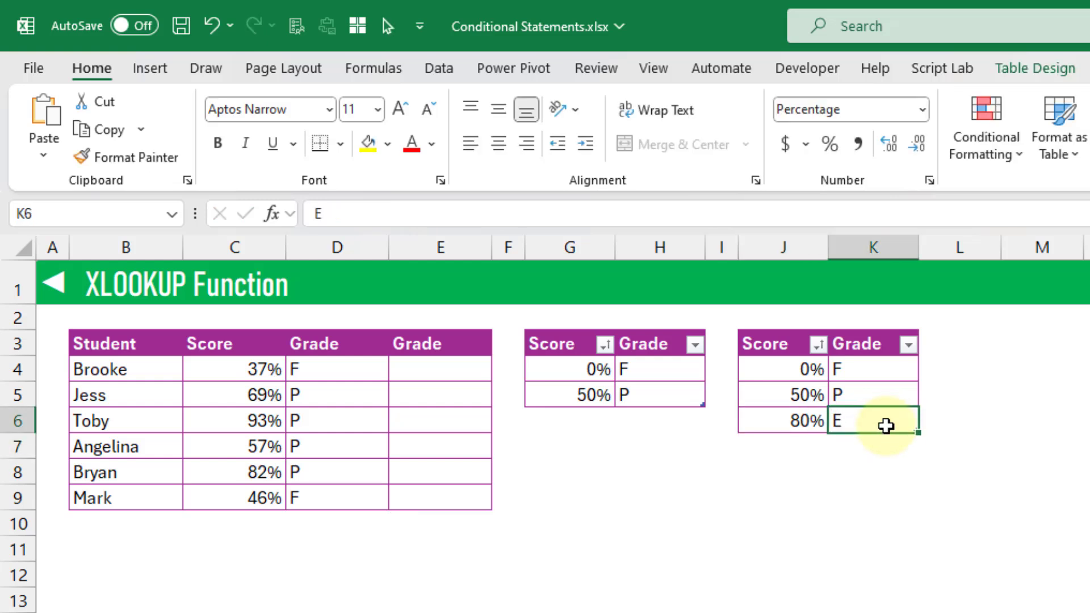
- Begin an XLOOKUP formula in E4 that looks up C4 in Grade2[Score] and returns from Grade2[Grade]
left_click(448, 370)
type("=")
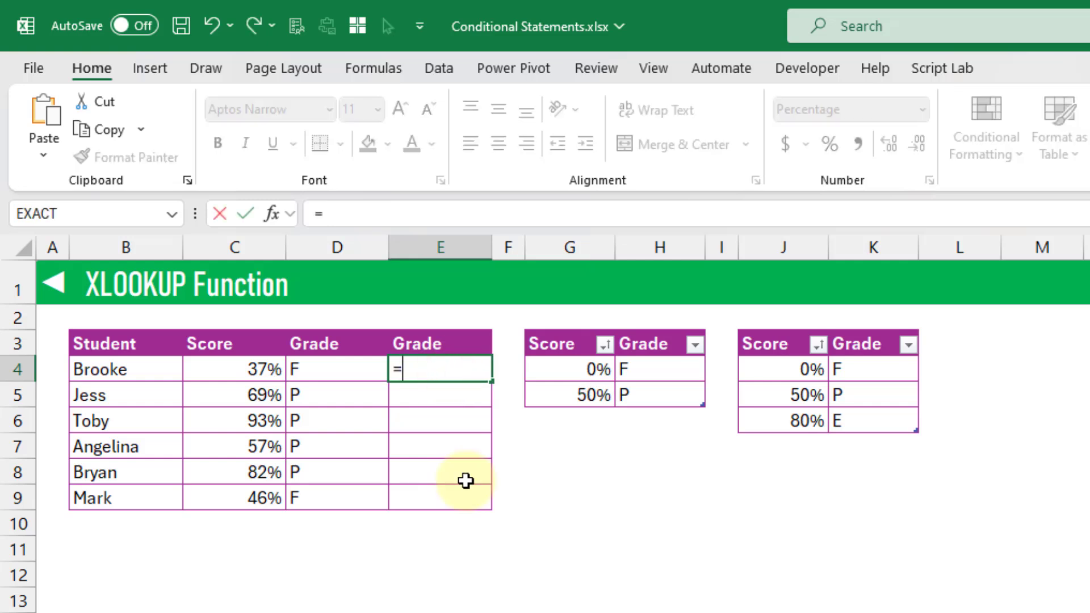
type("xl")
key("Tab")
key("Left")
key("Left")
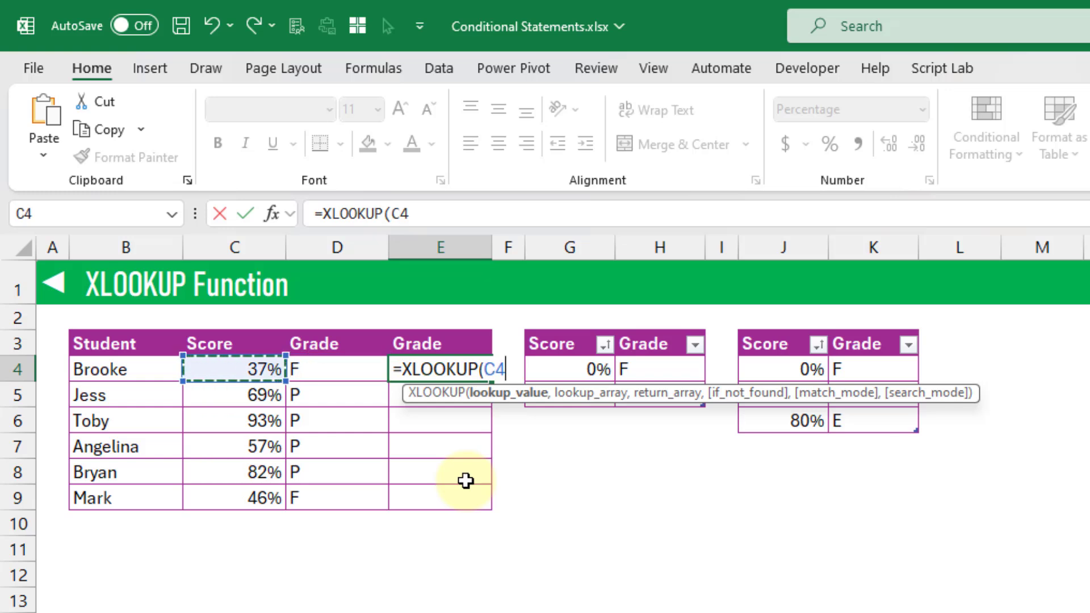
type(",")
left_click(794, 328)
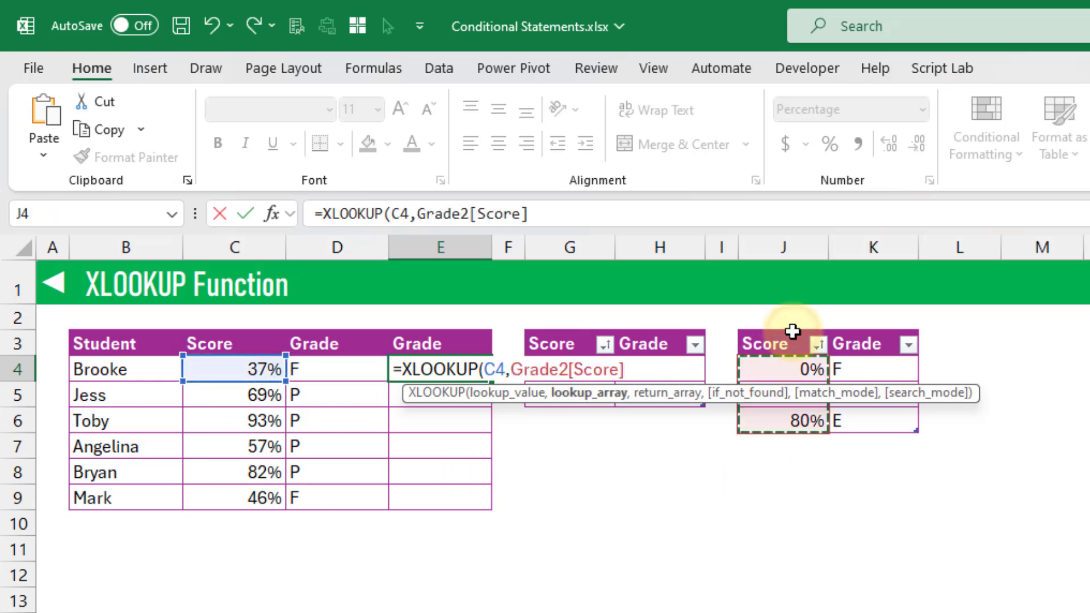
type(",")
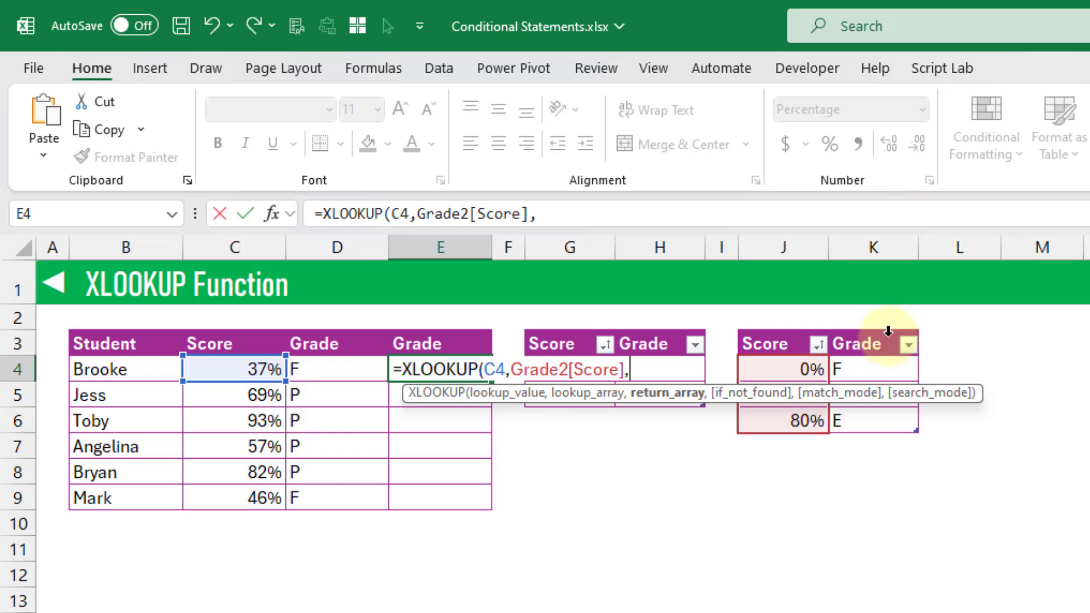
left_click(888, 331)
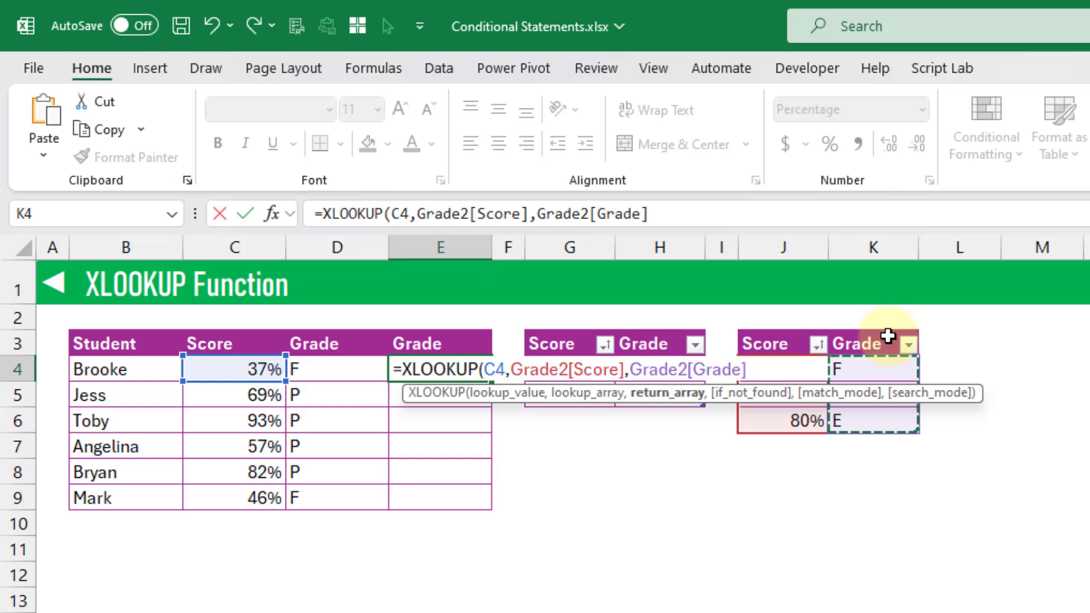
- Leave the if-not-found argument empty, set match mode to -1, exact match or next smaller item, and enter the E4 formula
type(",")
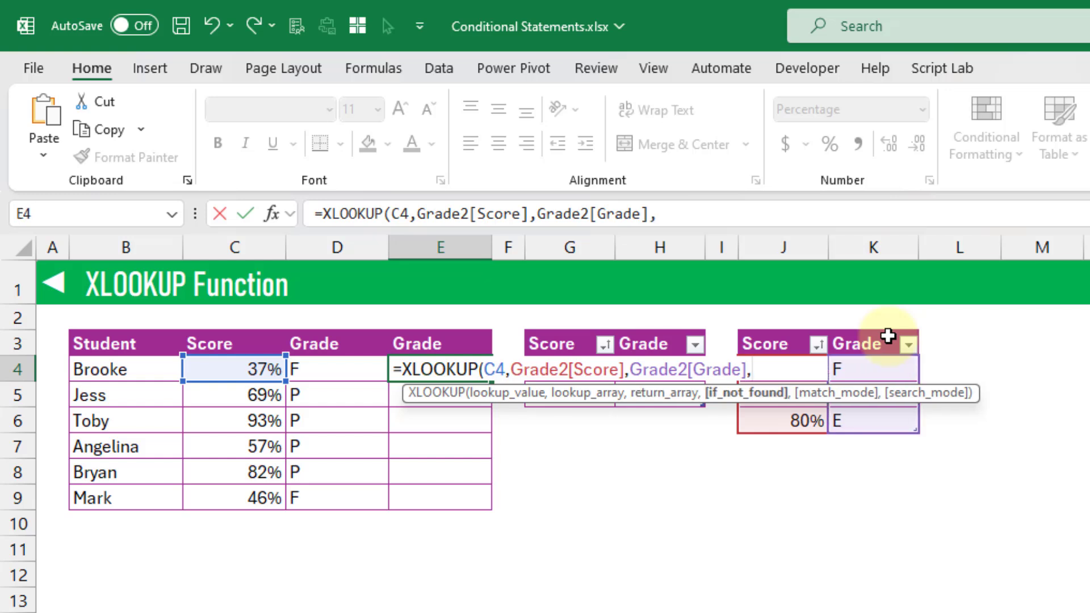
type(",")
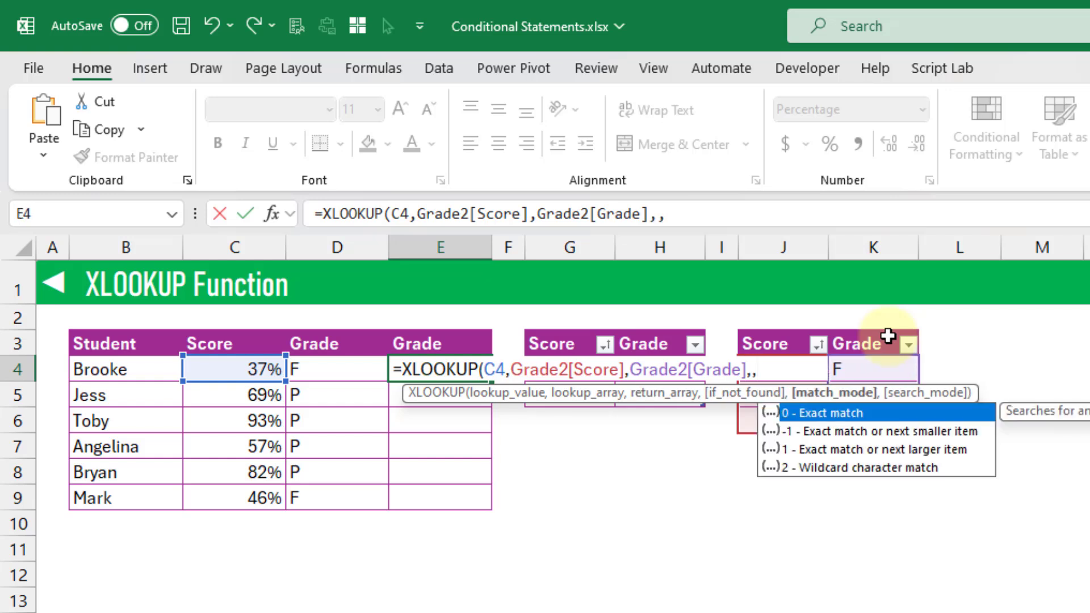
key("Down")
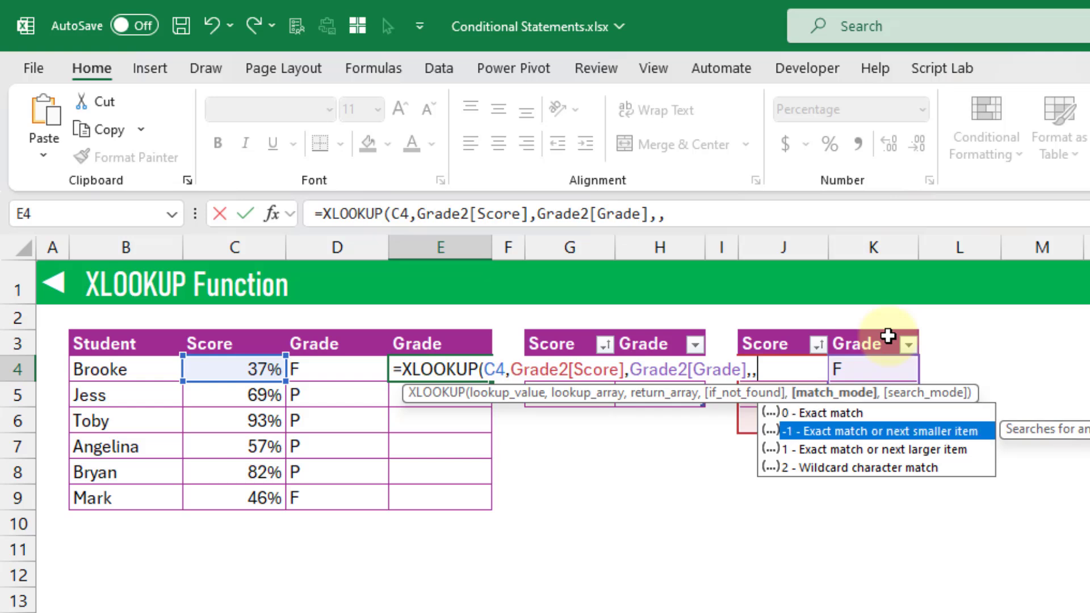
type("-1")
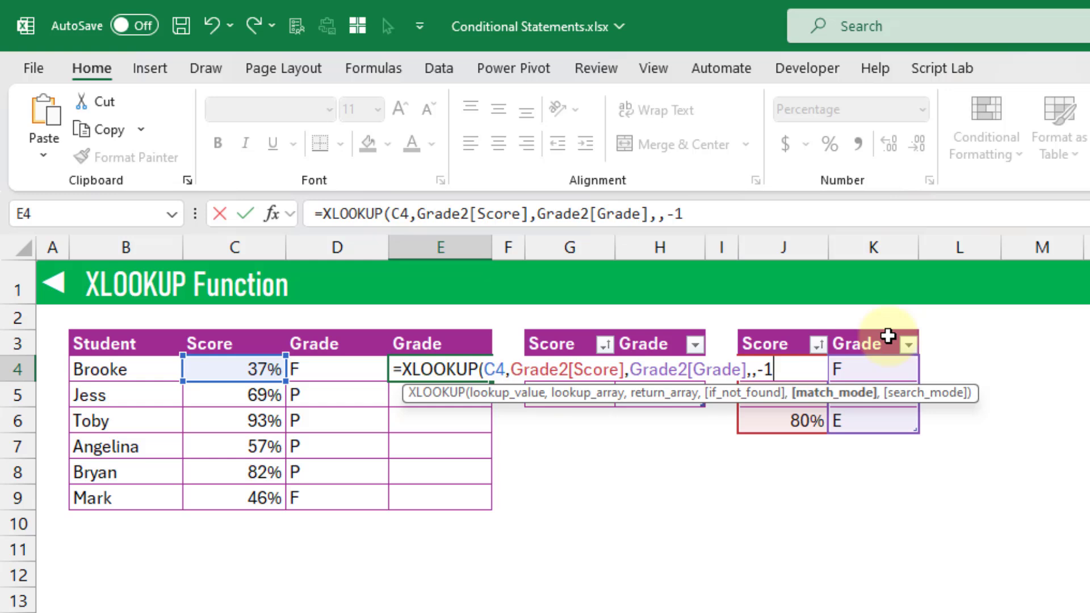
type(")")
key("Return")
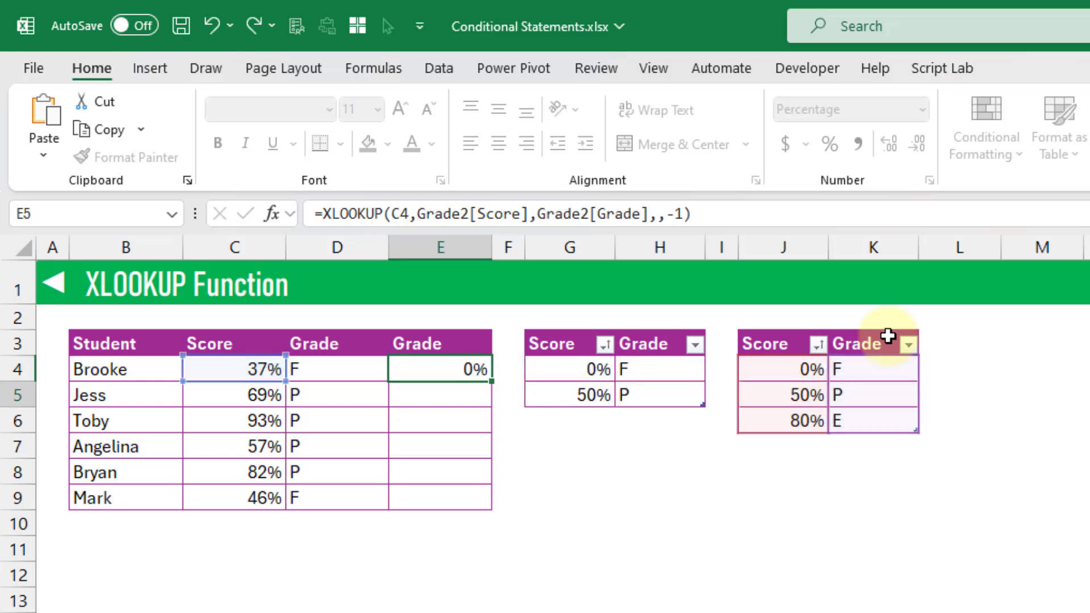
- Copy the XLOOKUP formula from E4 down through E9 and review the formulas in E4, E5 and E6
key("Up")
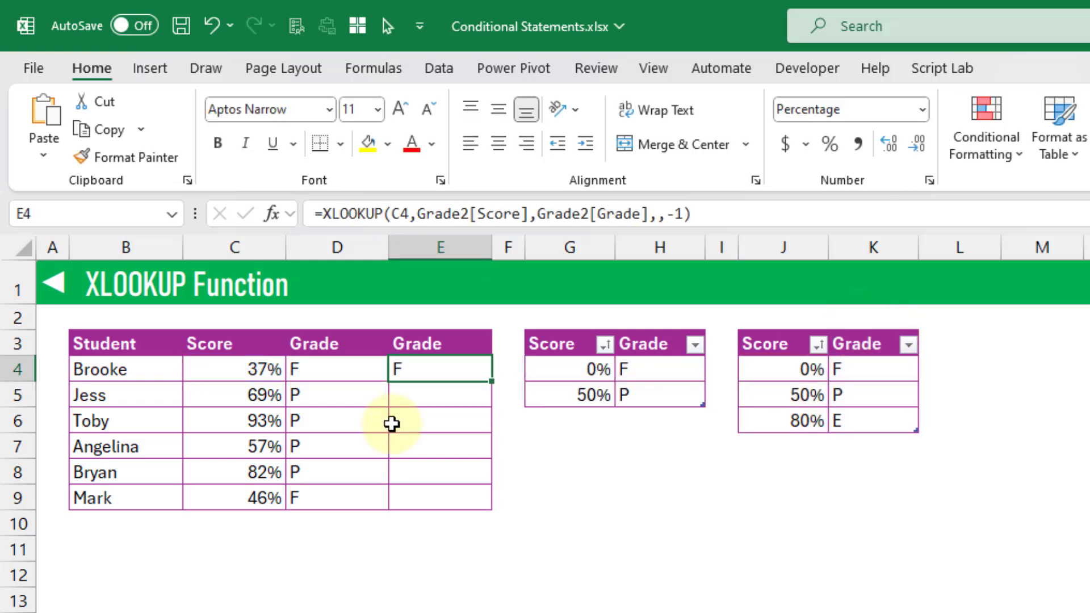
double_click(492, 381)
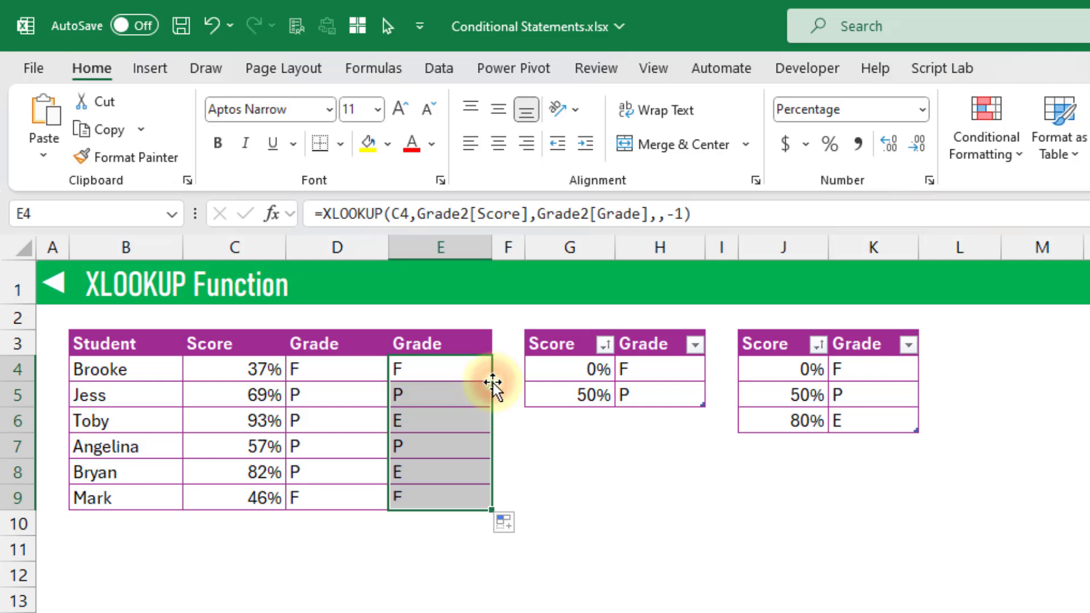
left_click(441, 372)
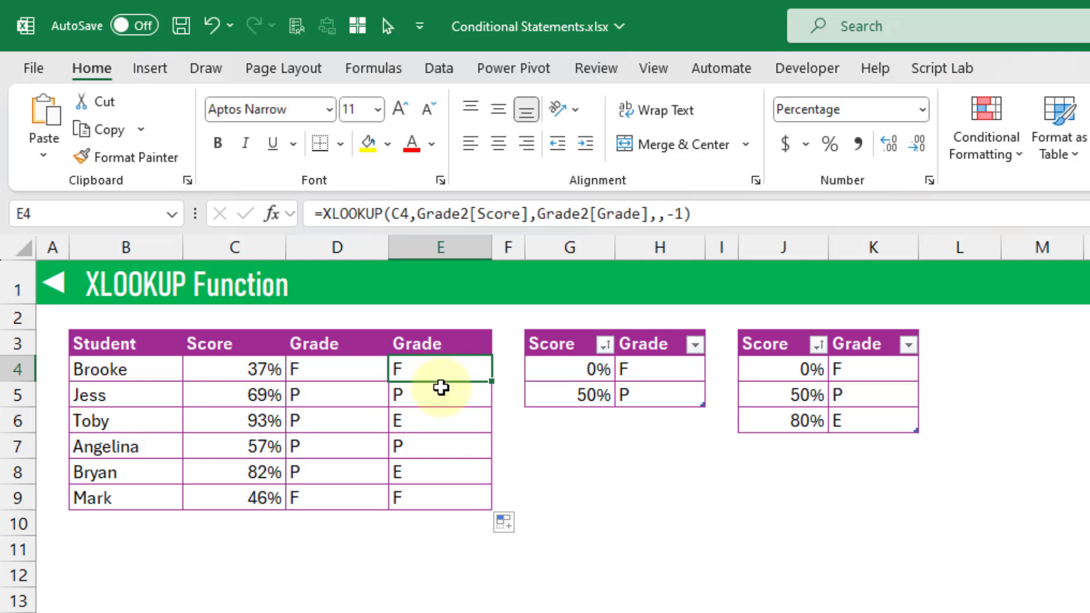
left_click(441, 394)
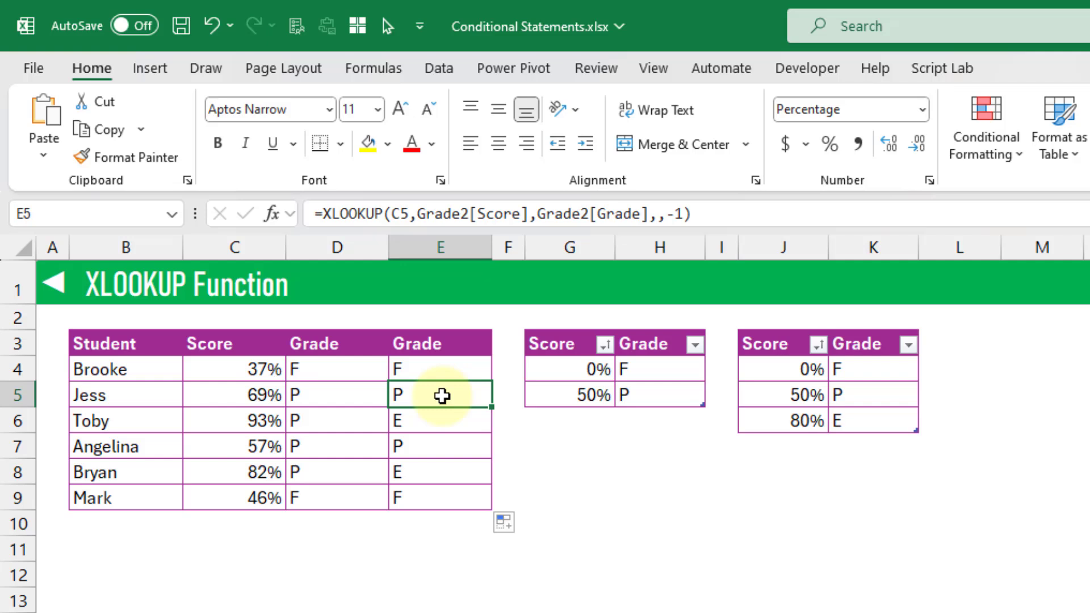
left_click(445, 423)
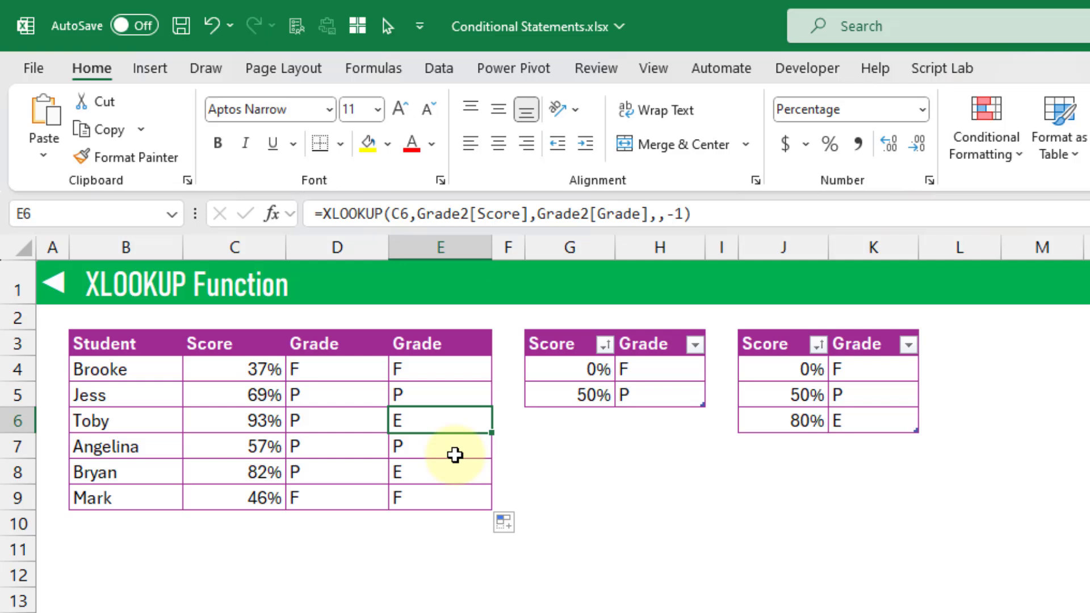
- Add a 90% score threshold in J7 as a new row of the Grade2 lookup table
left_click(795, 446)
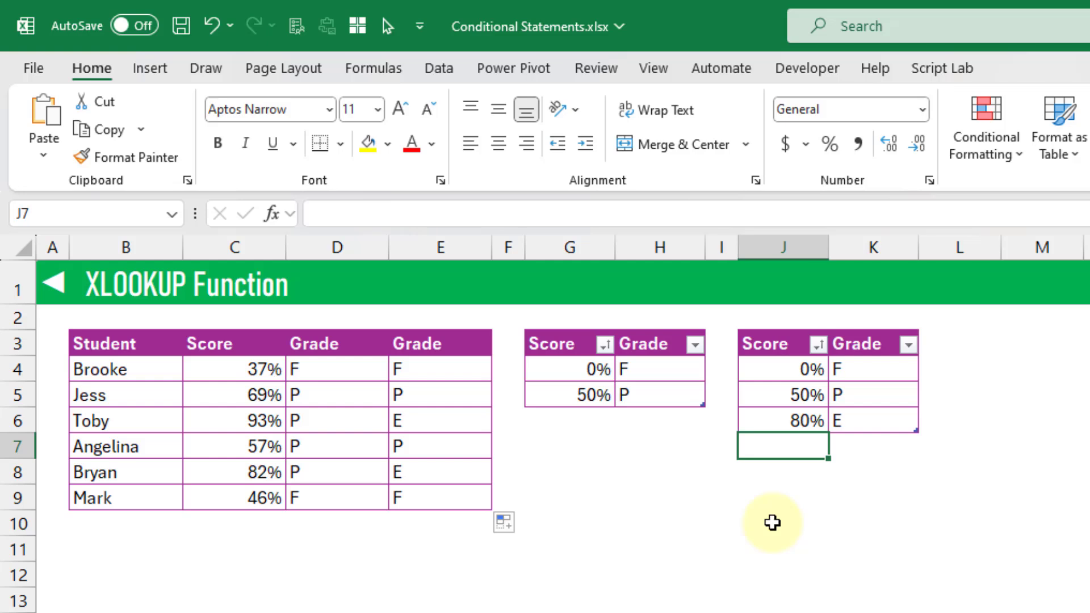
type("90")
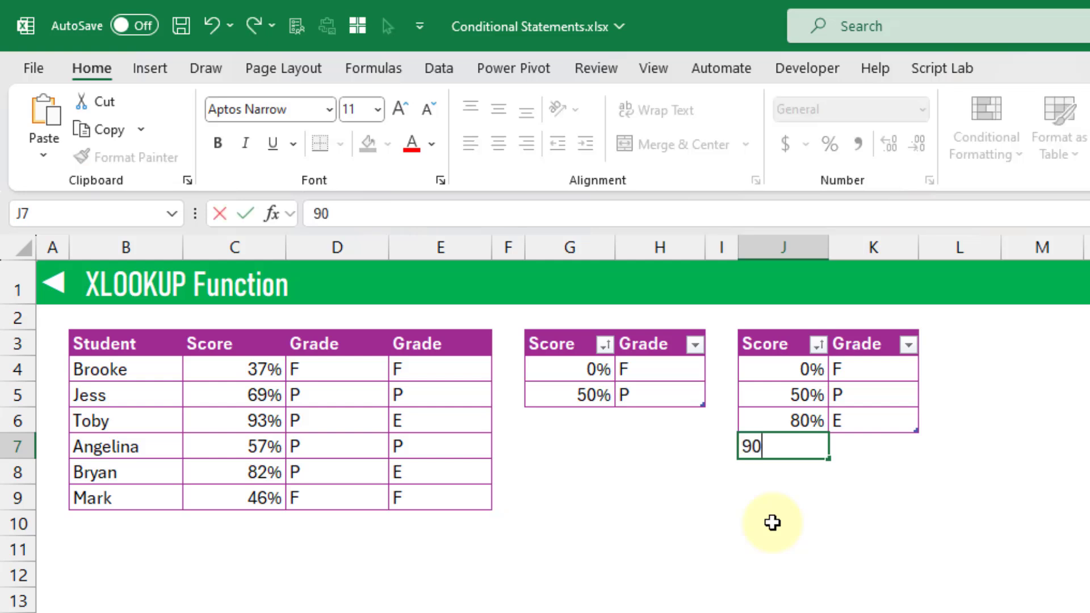
type("%")
key("Return")
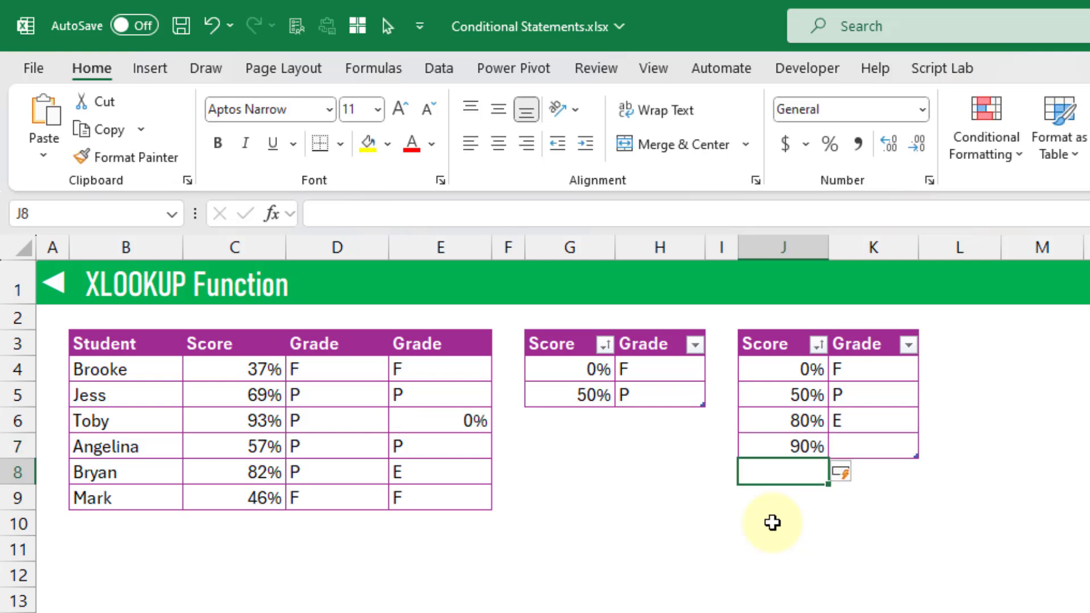
- Enter grade E+ for the 90% threshold in K7 and check the XLOOKUP grade in E6
key("Up")
key("Right")
type("E")
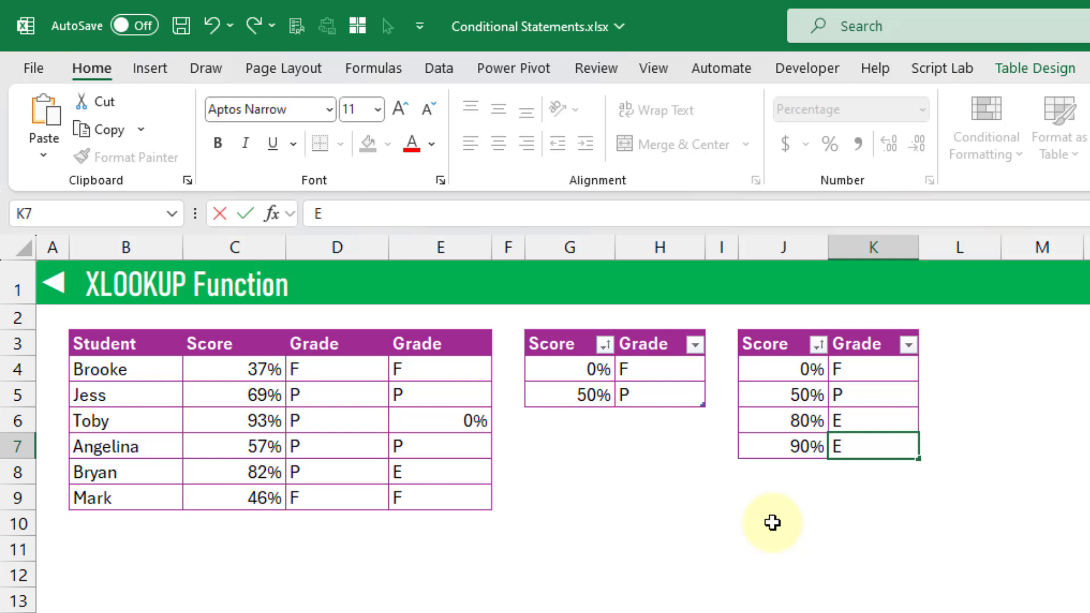
type("+")
key("Return")
key("Up")
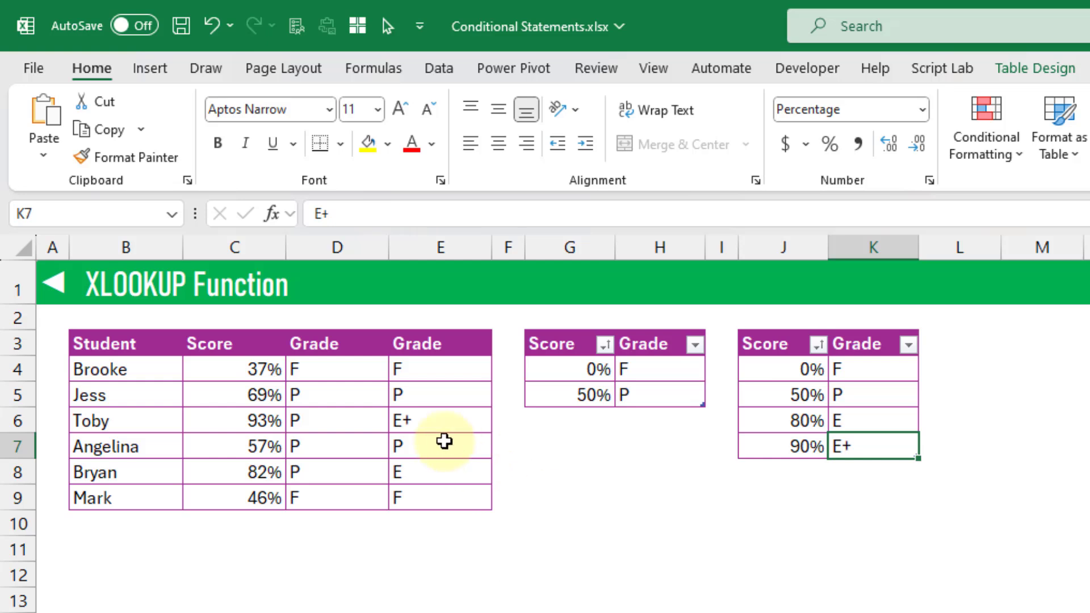
left_click(422, 420)
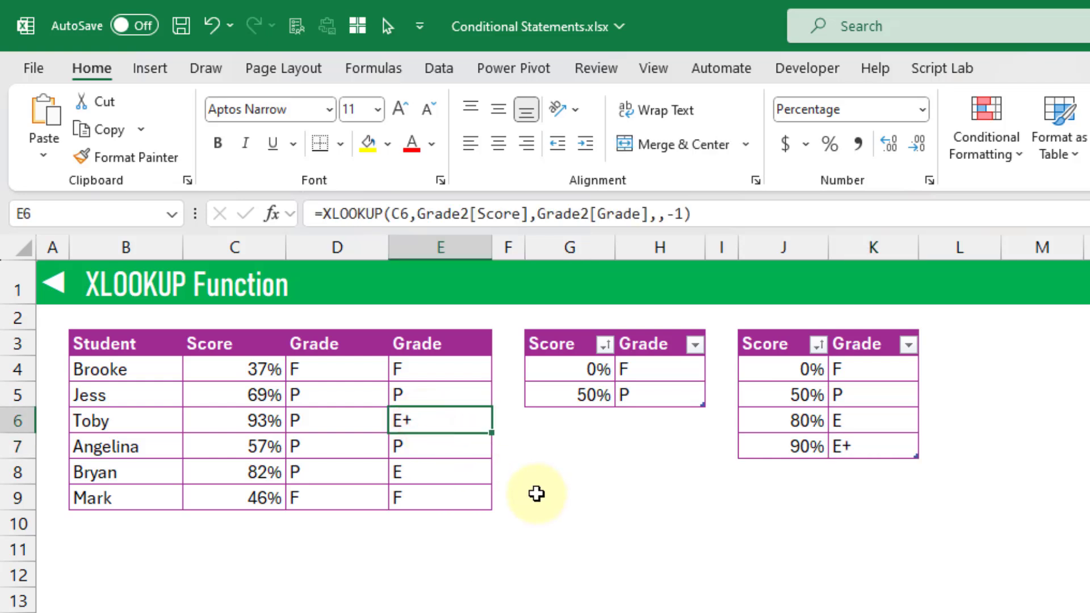